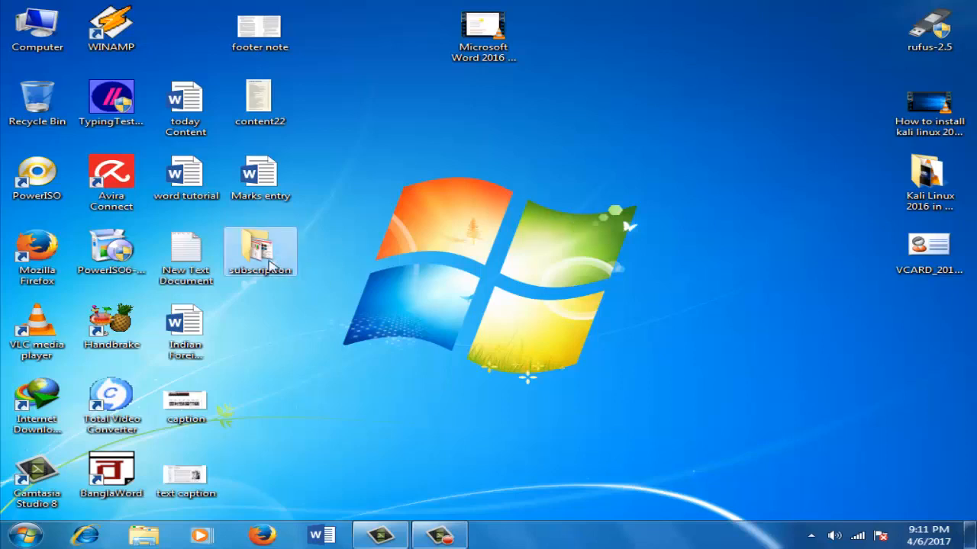
View the channel copy image in the subscription folder, keeping the current color scheme and suppressing further performance messages.
{"action": "double_click", "coordinate": [289, 277]}
{"action": "left_click", "coordinate": [220, 126]}
{"action": "double_click", "coordinate": [221, 126]}
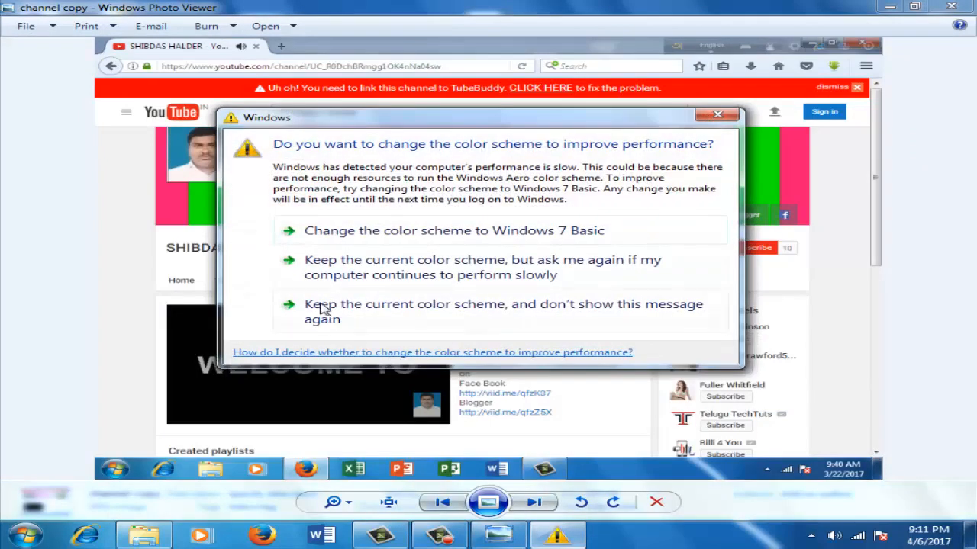
{"action": "left_click", "coordinate": [323, 307]}
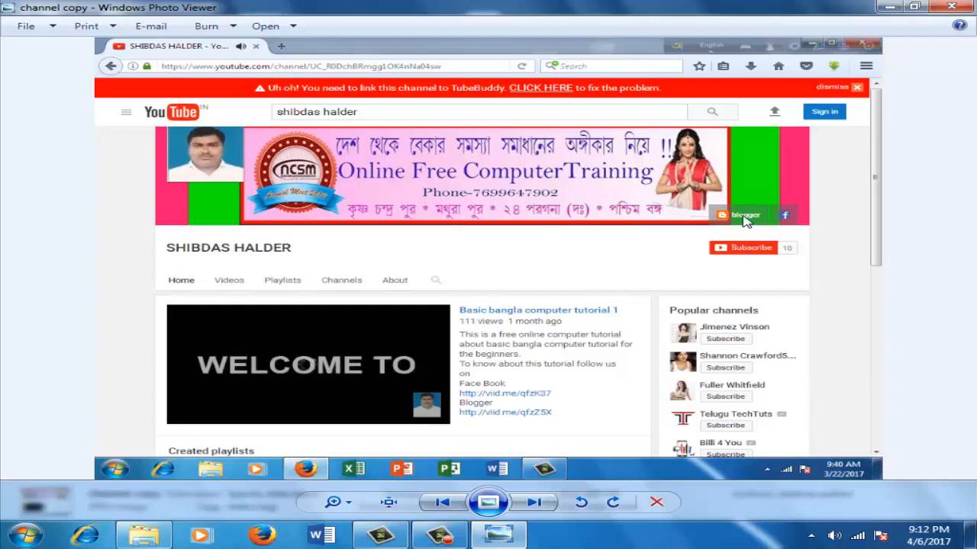
{"action": "left_click", "coordinate": [952, 7]}
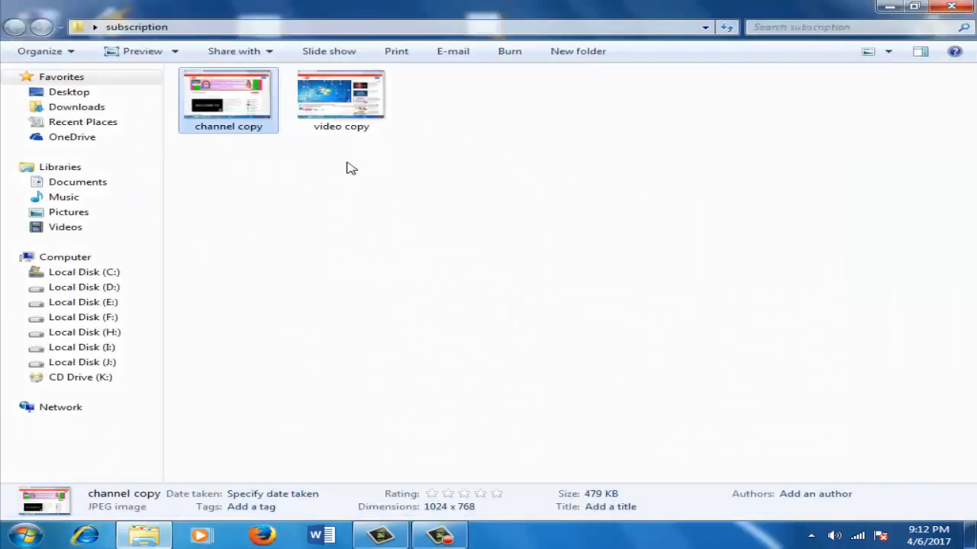
View the video copy image enlarged around the video title and Subscribe button, and close the image and its folder.
{"action": "double_click", "coordinate": [355, 130]}
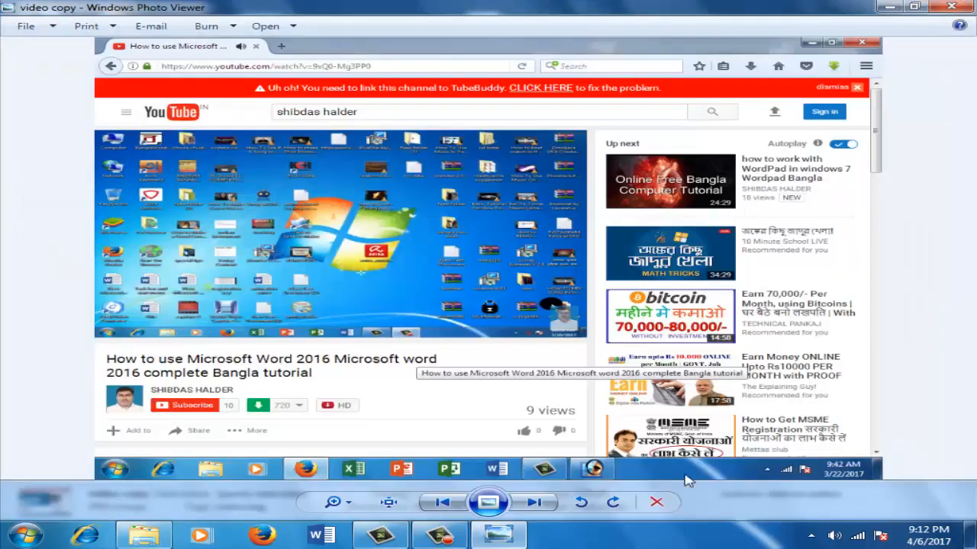
{"action": "left_click", "coordinate": [355, 507]}
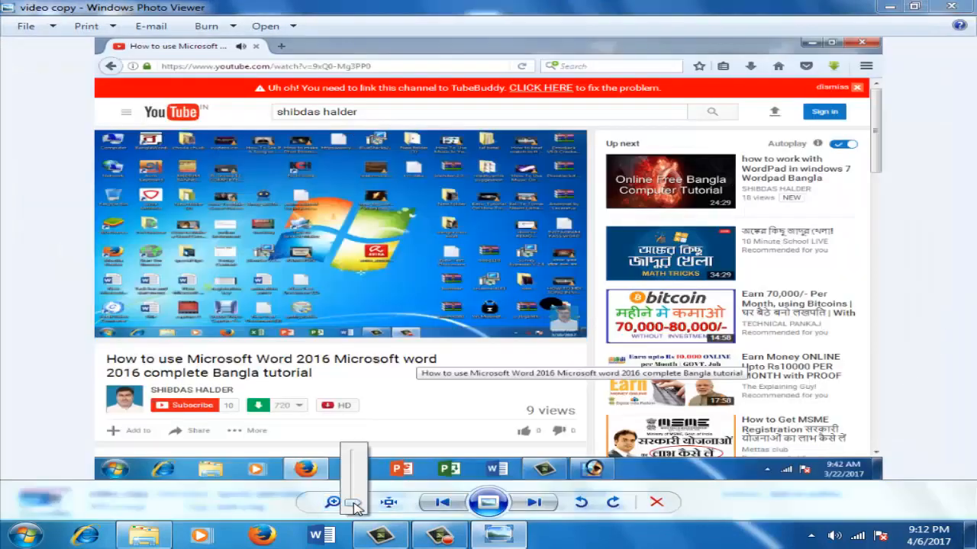
{"action": "left_click_drag", "start_coordinate": [355, 509], "coordinate": [359, 498]}
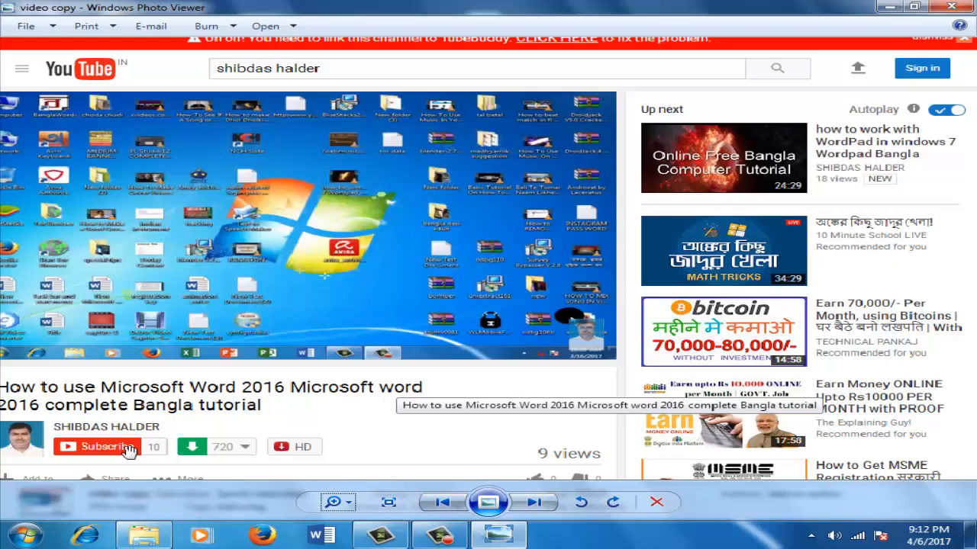
{"action": "left_click", "coordinate": [952, 7]}
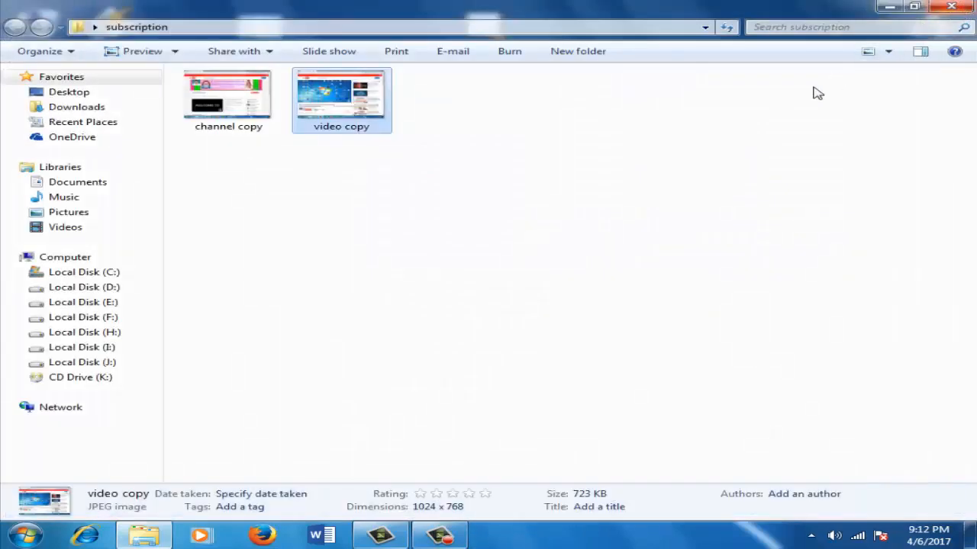
{"action": "left_click", "coordinate": [952, 7]}
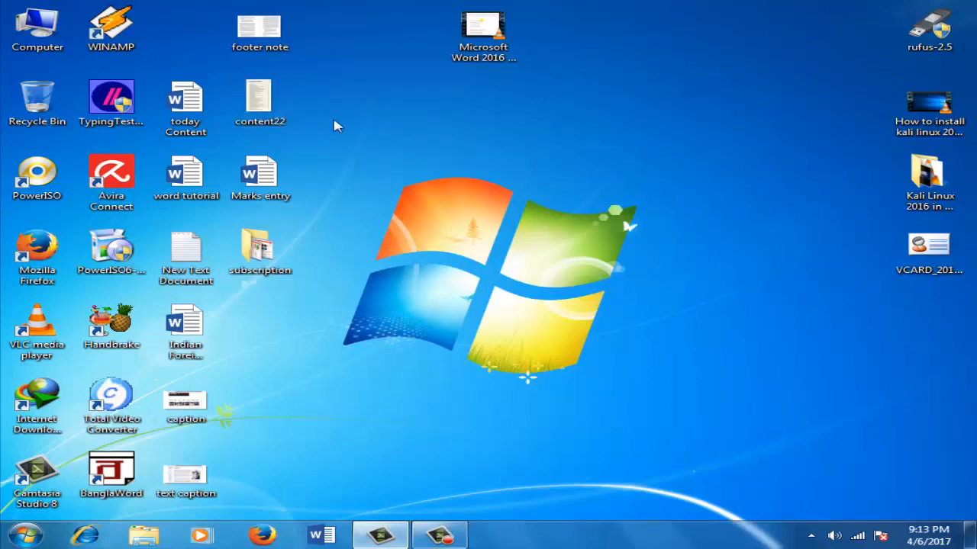
Open the content22 image from the desktop in its default viewer and close it.
{"action": "double_click", "coordinate": [276, 119]}
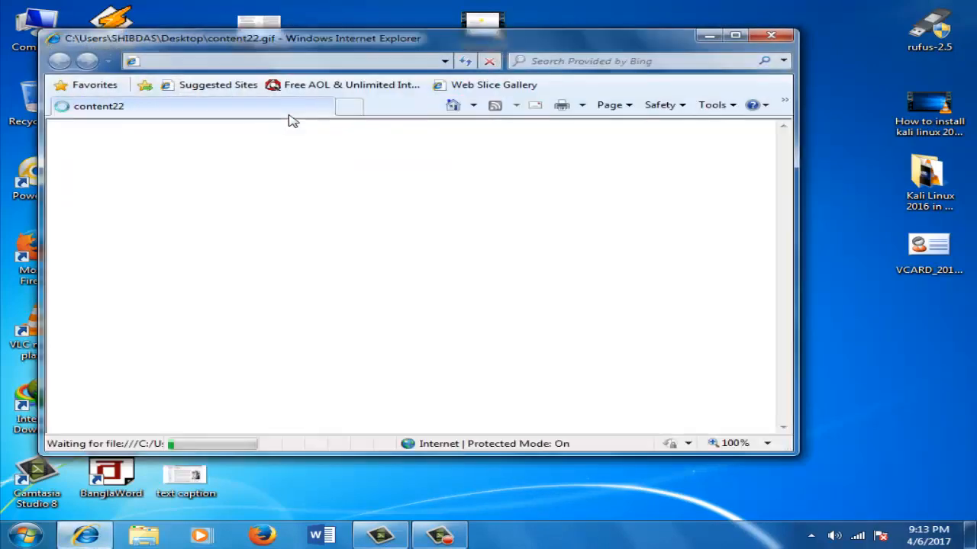
{"action": "left_click", "coordinate": [549, 275]}
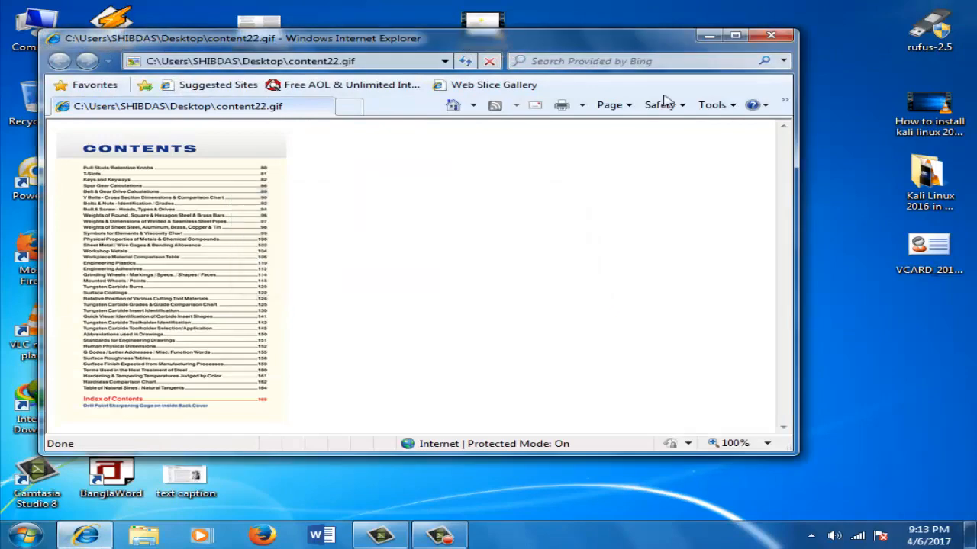
{"action": "key", "text": "alt+F4"}
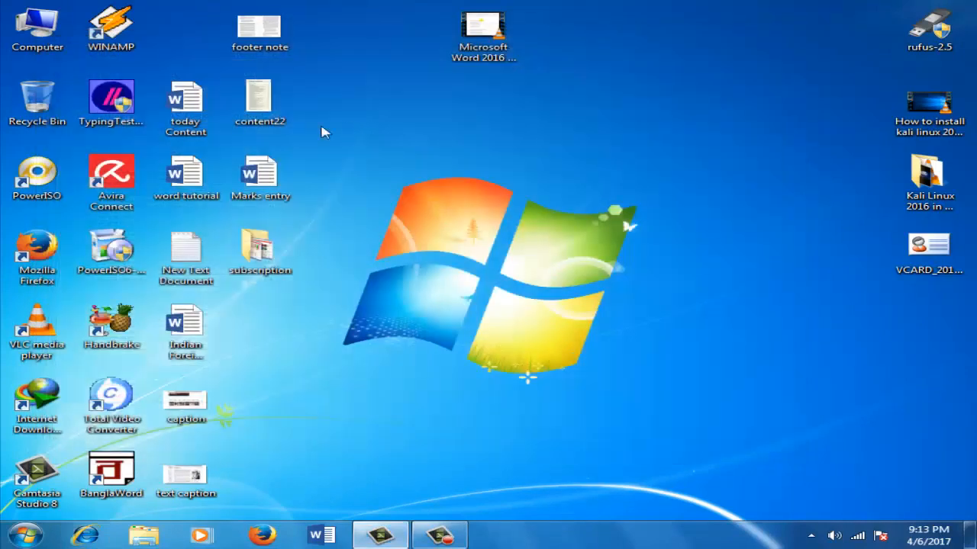
Open the content22 image in Paint and examine how its contents list pairs topics with page numbers.
{"action": "right_click", "coordinate": [263, 113]}
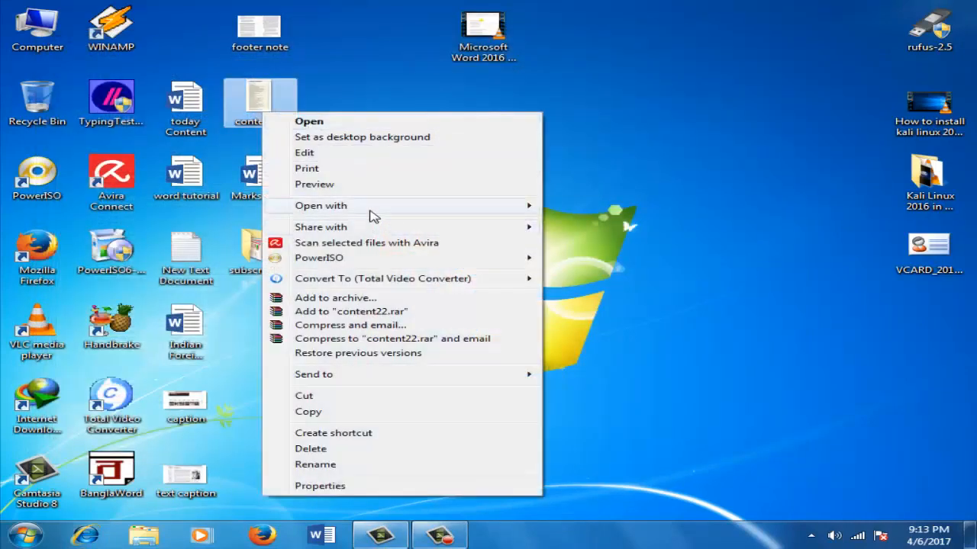
{"action": "mouse_move", "coordinate": [371, 214]}
{"action": "left_click", "coordinate": [561, 222]}
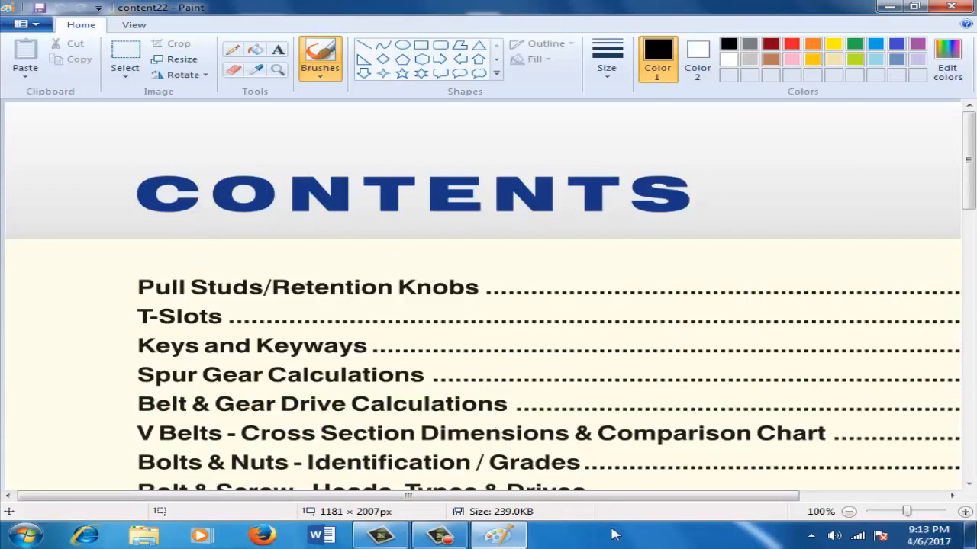
{"action": "left_click_drag", "start_coordinate": [578, 496], "coordinate": [630, 504]}
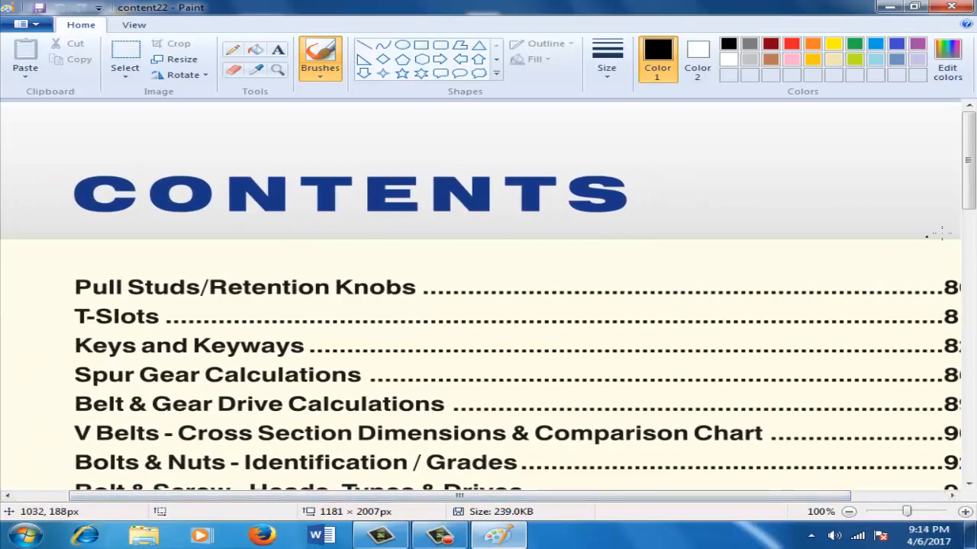
{"action": "left_click_drag", "start_coordinate": [576, 501], "coordinate": [763, 500]}
{"action": "left_click_drag", "start_coordinate": [964, 210], "coordinate": [965, 229]}
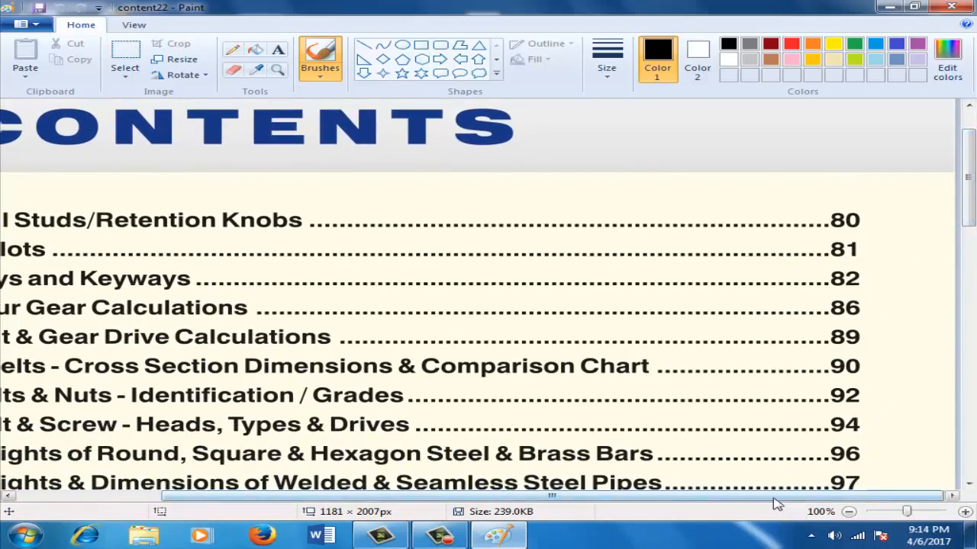
{"action": "left_click_drag", "start_coordinate": [778, 501], "coordinate": [682, 502]}
{"action": "left_click", "coordinate": [950, 7]}
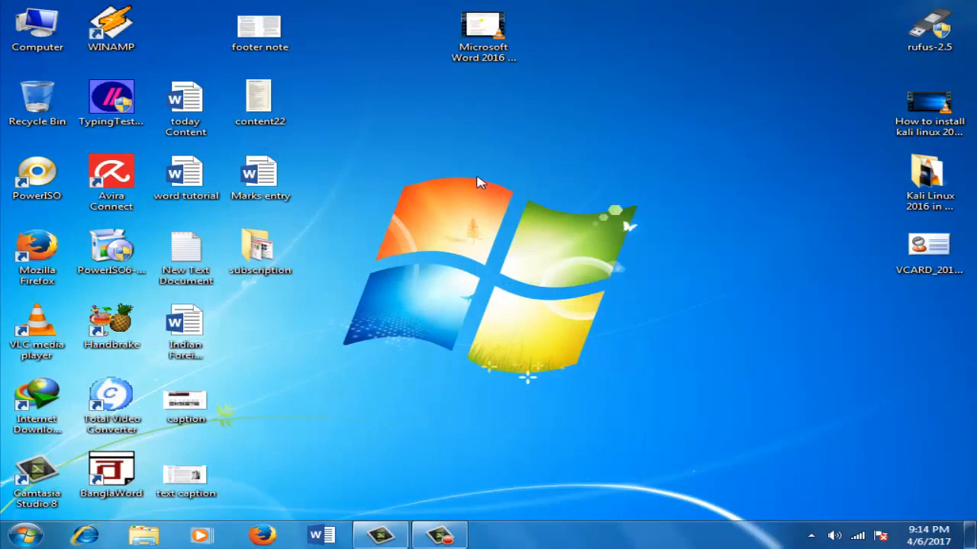
Open the Indian Foreign Policy document and inspect the first page's header and table of contents.
{"action": "double_click", "coordinate": [210, 328]}
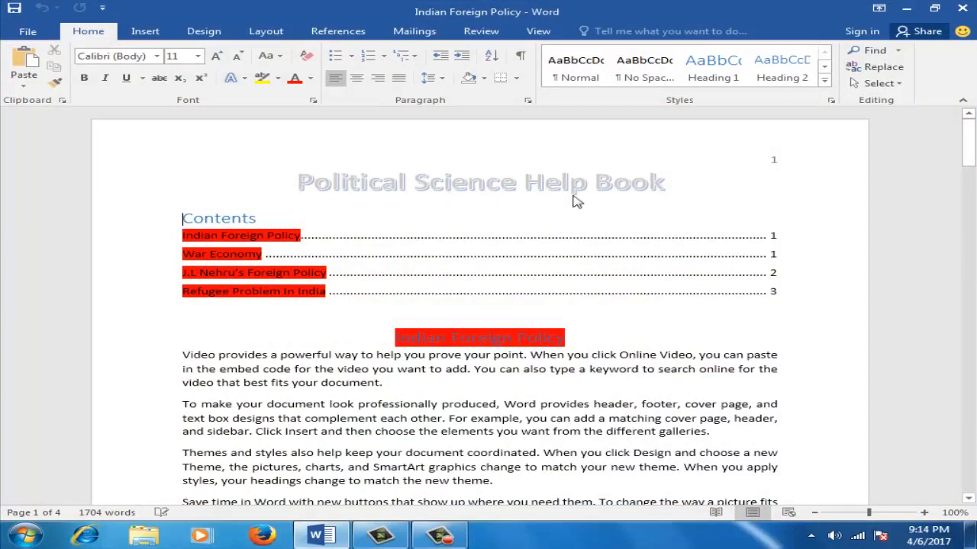
{"action": "left_click", "coordinate": [682, 184]}
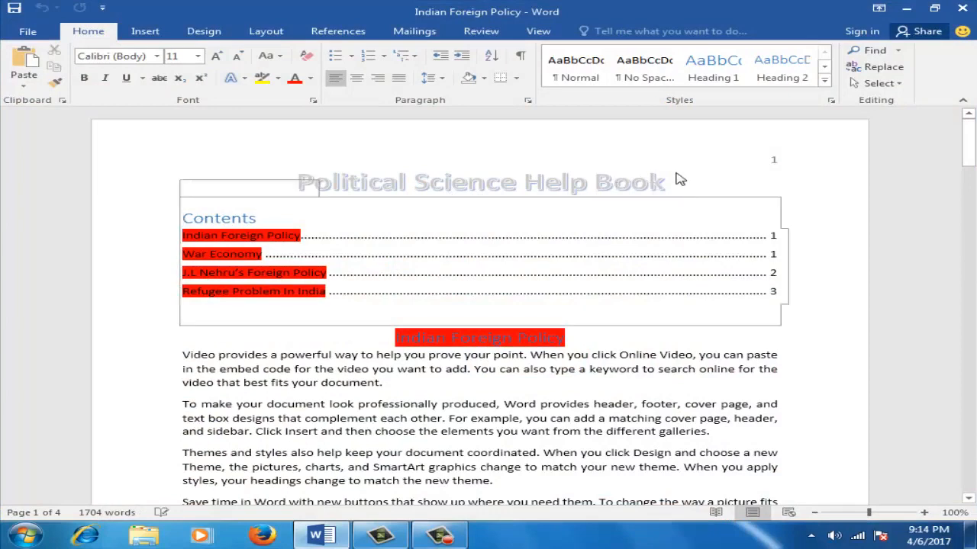
{"action": "double_click", "coordinate": [686, 175]}
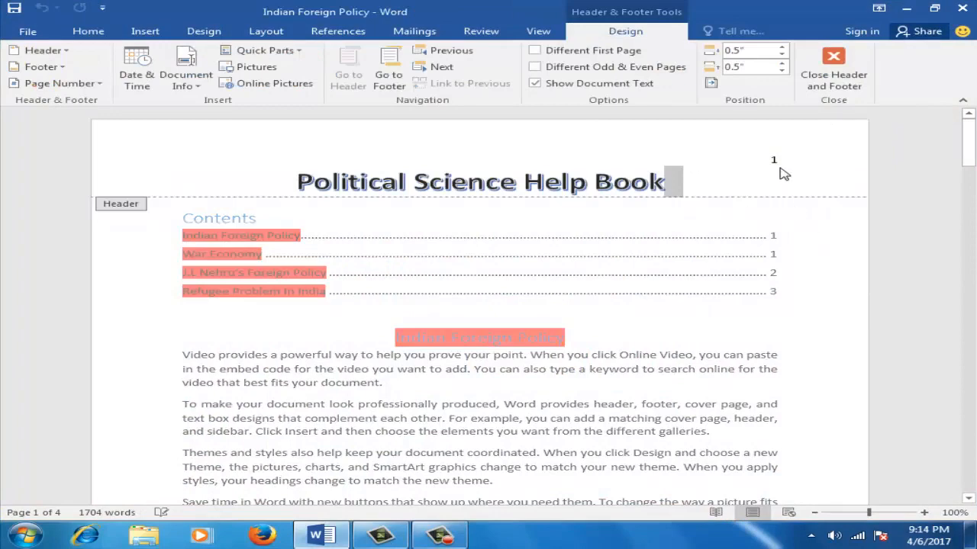
{"action": "double_click", "coordinate": [249, 322]}
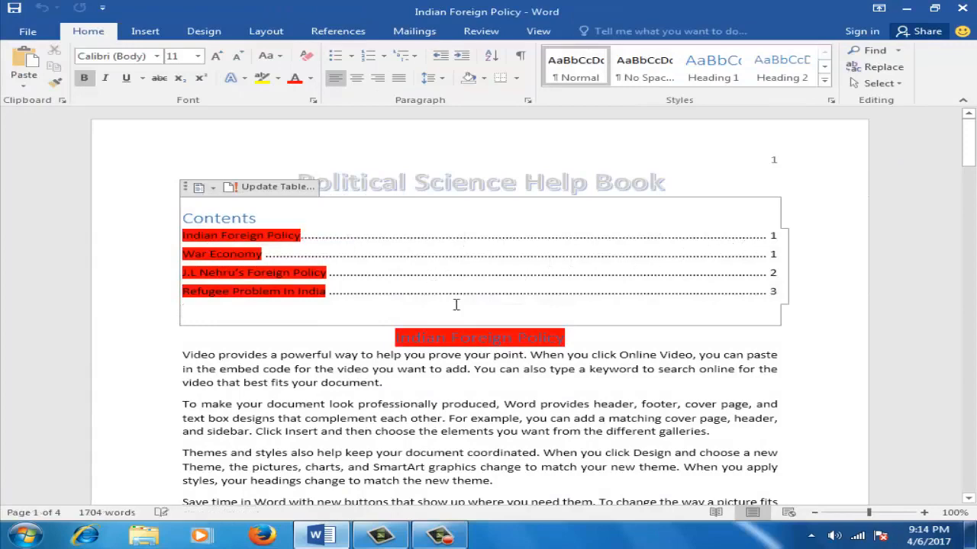
Examine the header page numbers throughout the document against the table of contents entries, and close the document.
{"action": "left_click", "coordinate": [970, 162]}
{"action": "left_click_drag", "start_coordinate": [970, 162], "coordinate": [971, 325]}
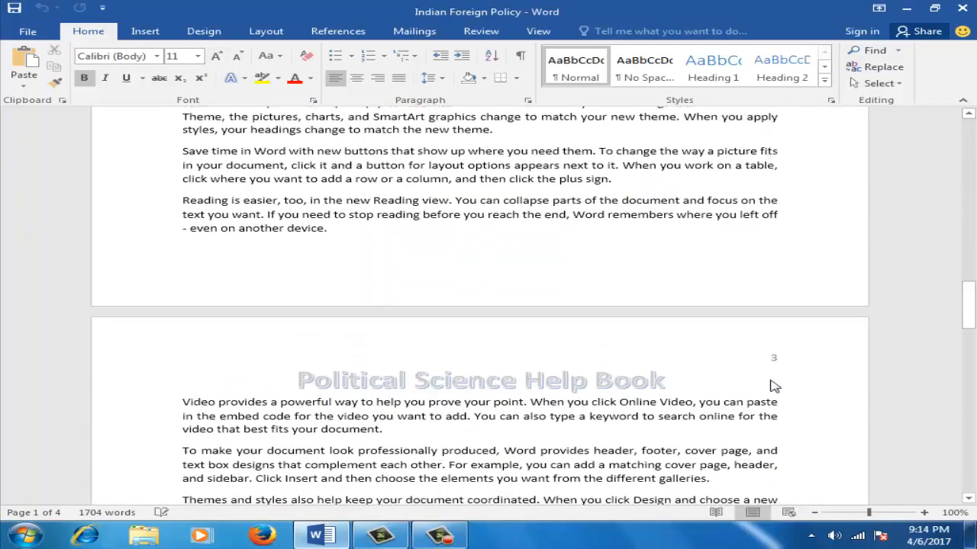
{"action": "double_click", "coordinate": [783, 368]}
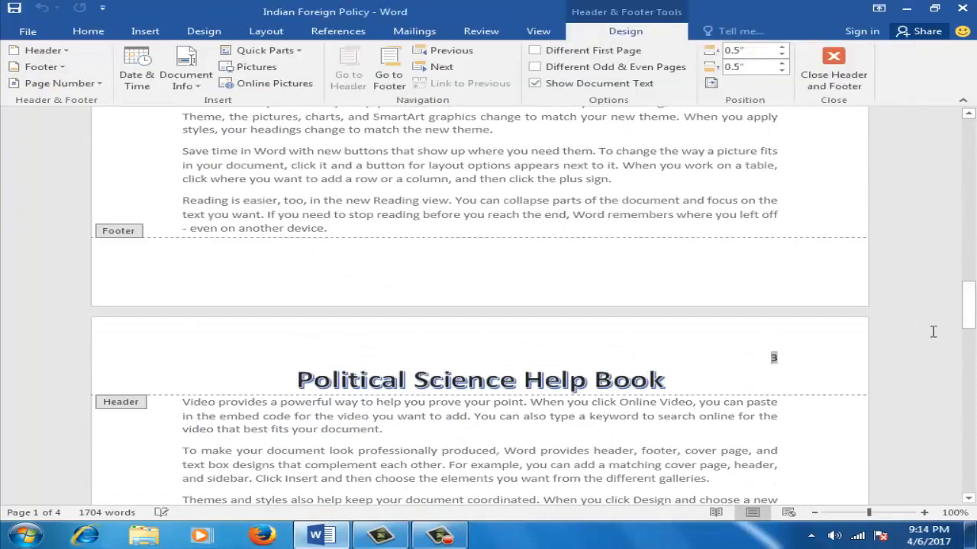
{"action": "left_click_drag", "start_coordinate": [969, 325], "coordinate": [971, 347]}
{"action": "left_click_drag", "start_coordinate": [970, 377], "coordinate": [970, 409]}
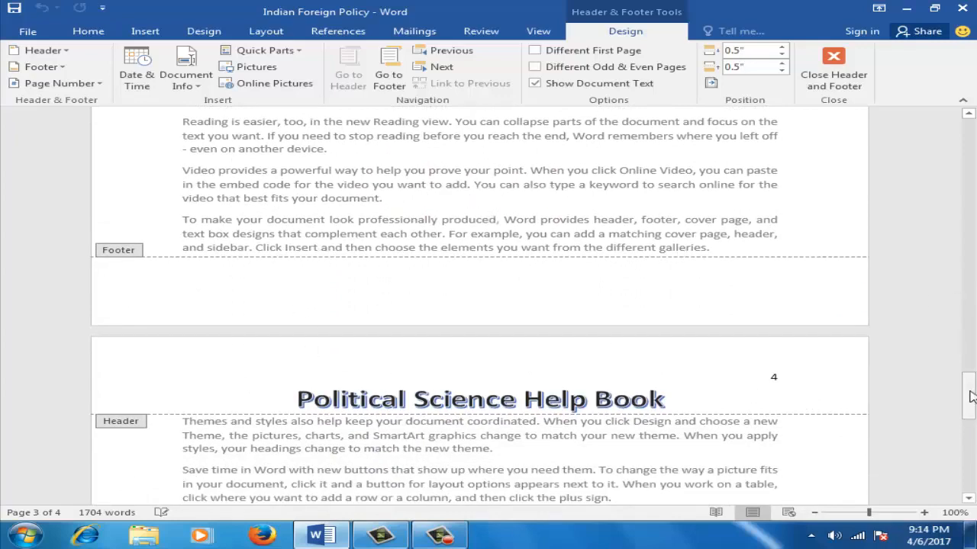
{"action": "left_click_drag", "start_coordinate": [969, 397], "coordinate": [966, 131]}
{"action": "double_click", "coordinate": [799, 263]}
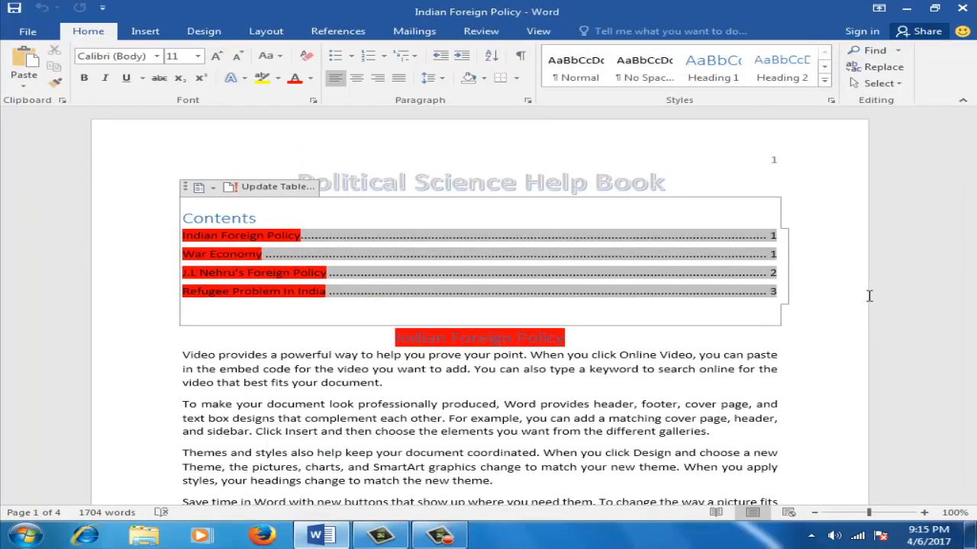
{"action": "left_click", "coordinate": [962, 7]}
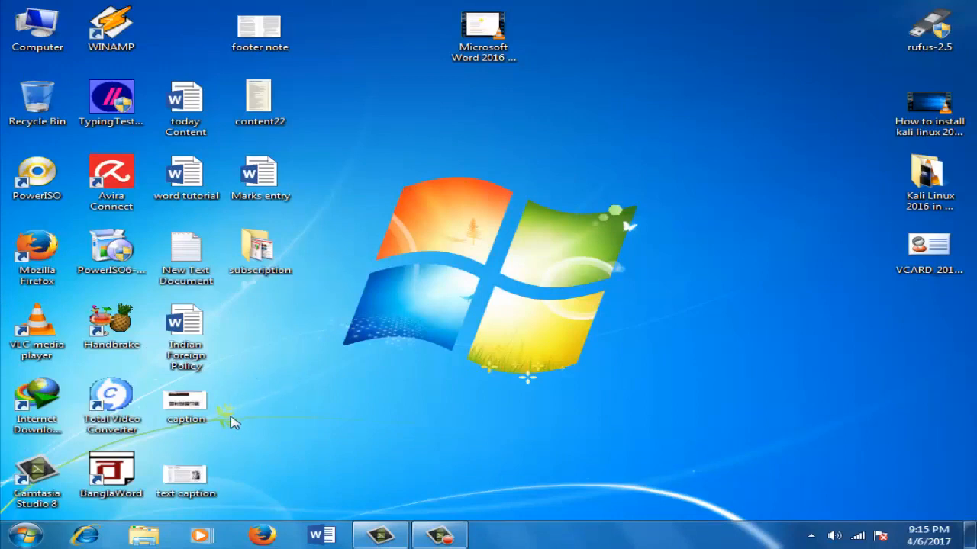
Open the footer note image from the desktop and enlarge the footnotes beneath its first page.
{"action": "mouse_move", "coordinate": [193, 420]}
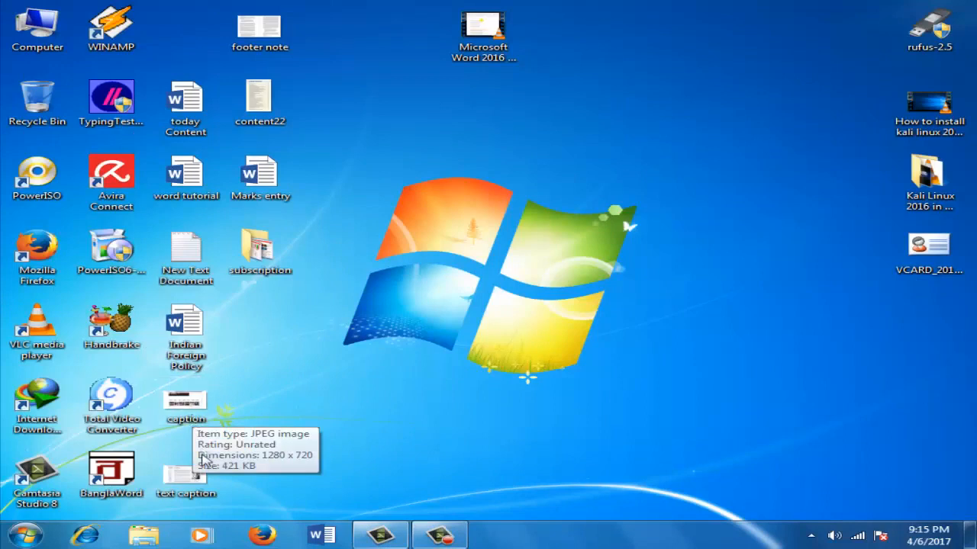
{"action": "mouse_move", "coordinate": [203, 473]}
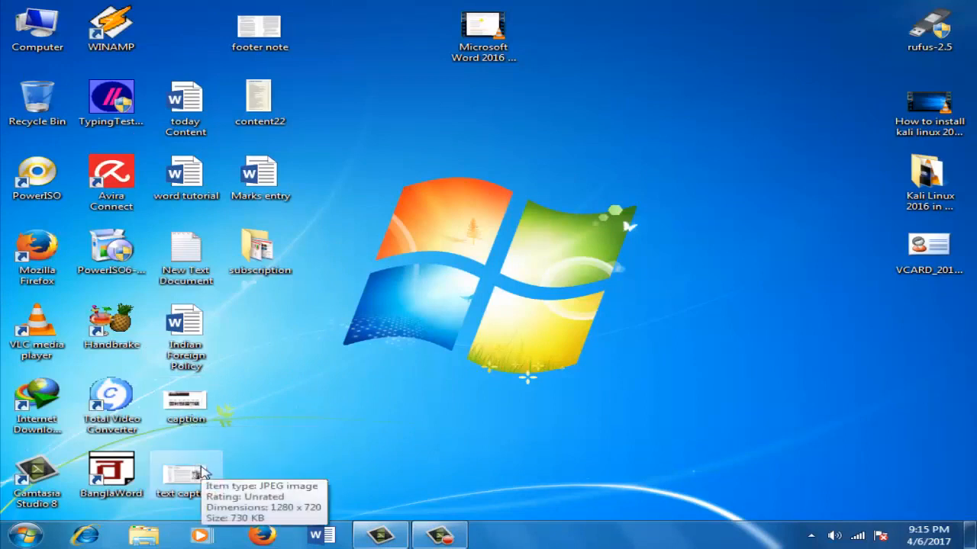
{"action": "left_click", "coordinate": [280, 49]}
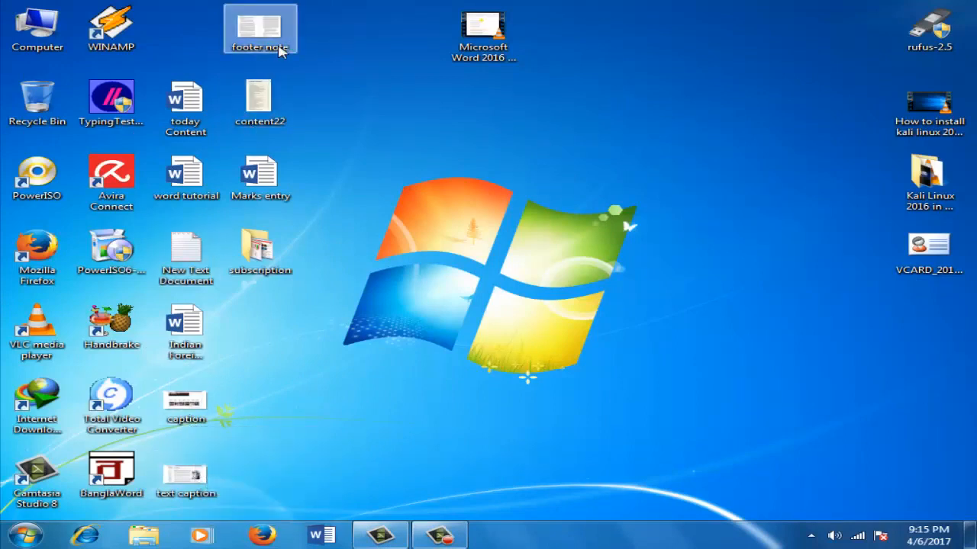
{"action": "double_click", "coordinate": [279, 49]}
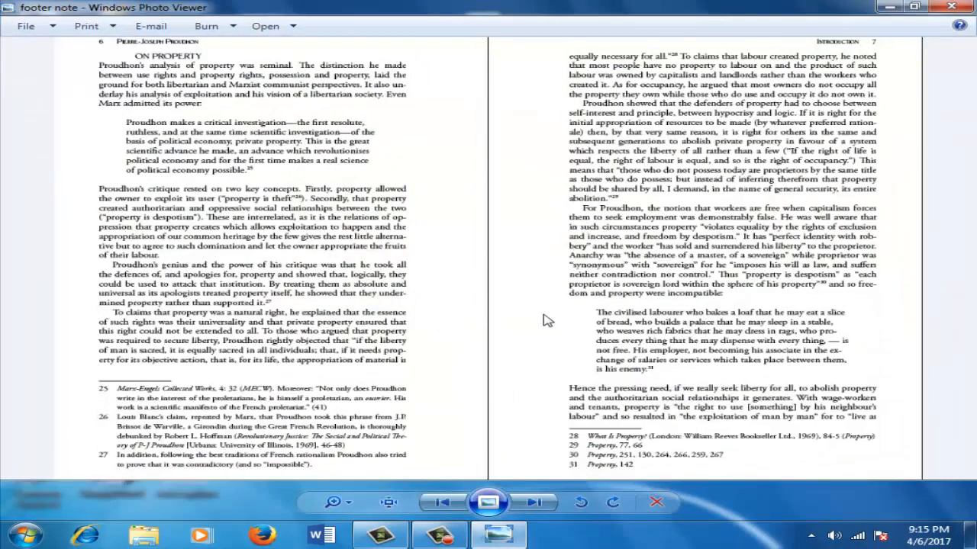
{"action": "left_click", "coordinate": [347, 506]}
{"action": "left_click_drag", "start_coordinate": [347, 506], "coordinate": [347, 492]}
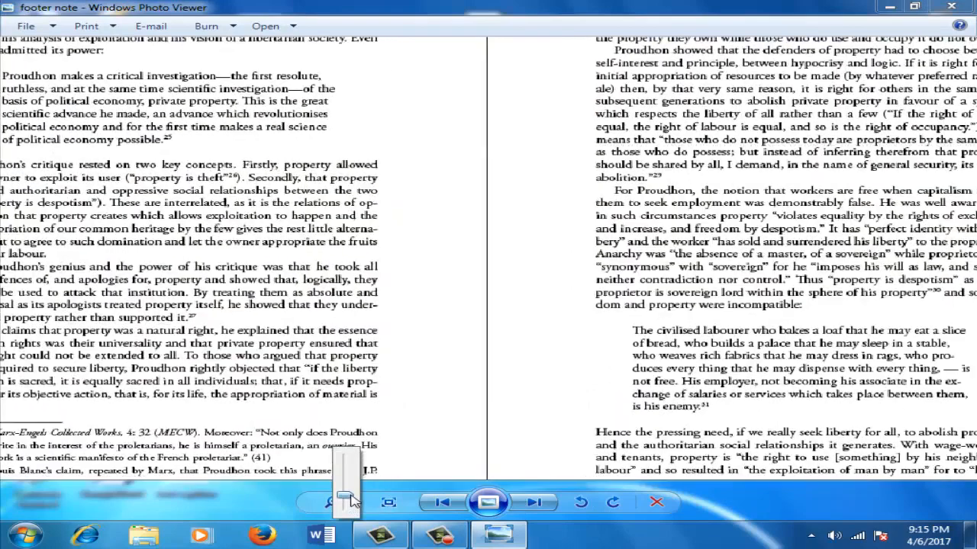
{"action": "left_click_drag", "start_coordinate": [298, 400], "coordinate": [392, 324]}
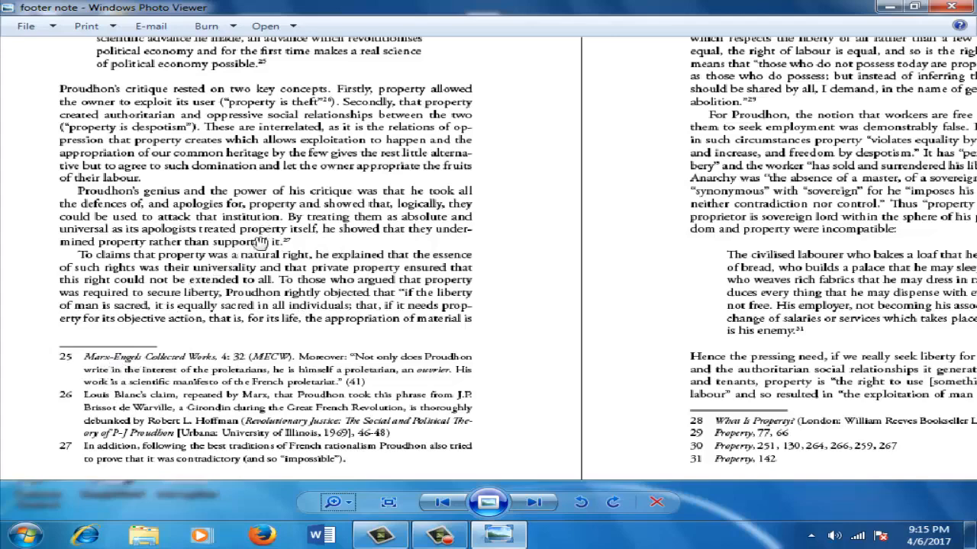
Examine how the superscript numbers 25 to 27 in the enlarged page text match the footnotes below.
{"action": "scroll", "coordinate": [259, 229], "scroll_direction": "up", "scroll_amount": 3}
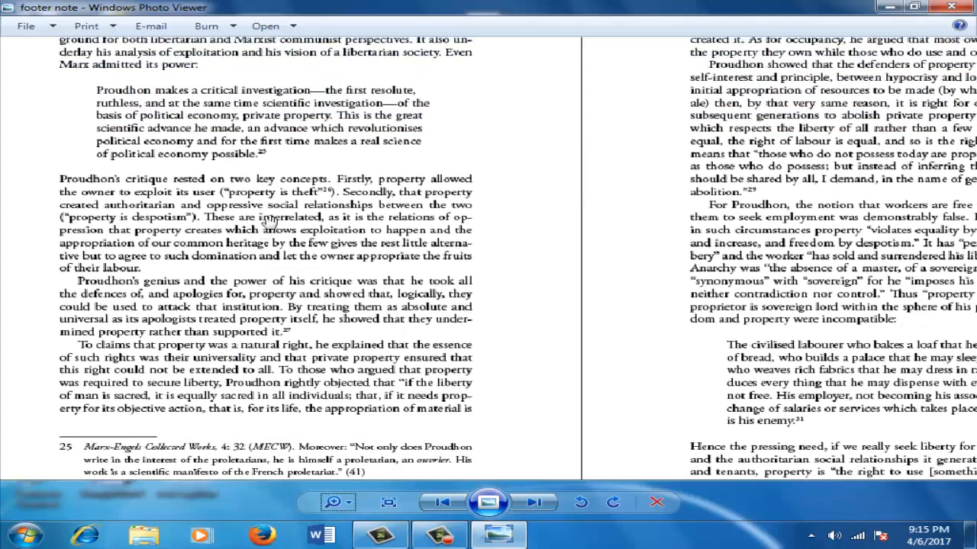
{"action": "left_click", "coordinate": [344, 503]}
{"action": "left_click_drag", "start_coordinate": [344, 503], "coordinate": [346, 499]}
{"action": "left_click_drag", "start_coordinate": [237, 261], "coordinate": [327, 360]}
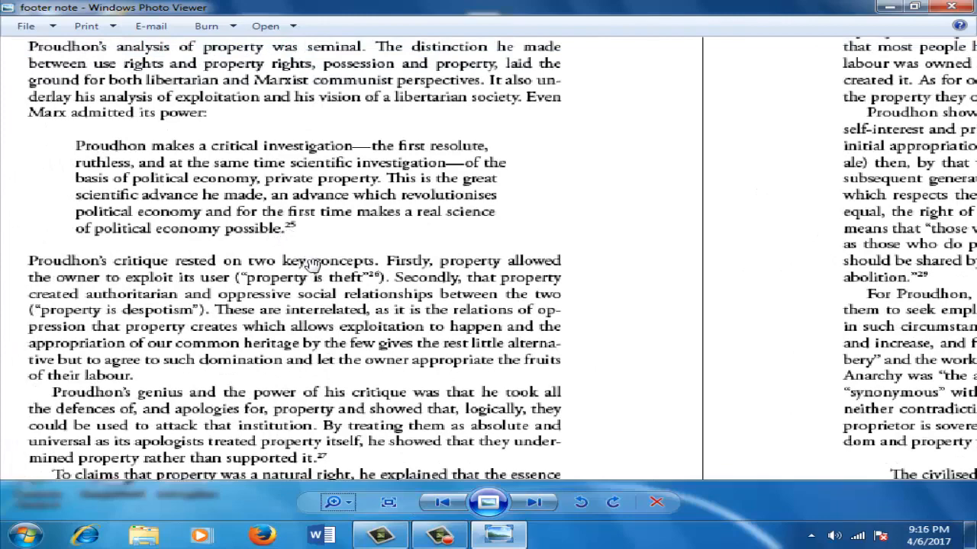
{"action": "left_click_drag", "start_coordinate": [375, 324], "coordinate": [372, 205]}
{"action": "left_click_drag", "start_coordinate": [373, 300], "coordinate": [366, 191]}
{"action": "left_click_drag", "start_coordinate": [362, 281], "coordinate": [345, 263]}
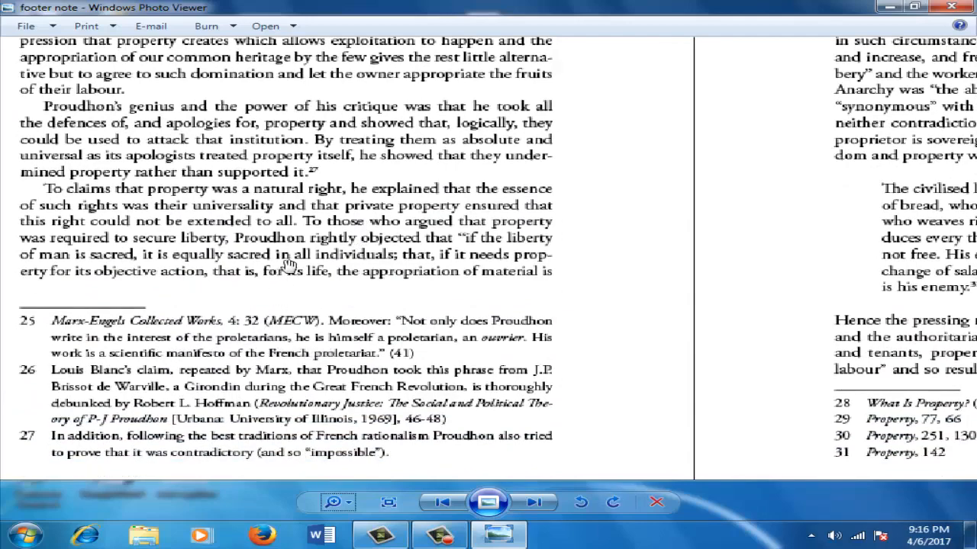
{"action": "left_click_drag", "start_coordinate": [289, 264], "coordinate": [285, 327]}
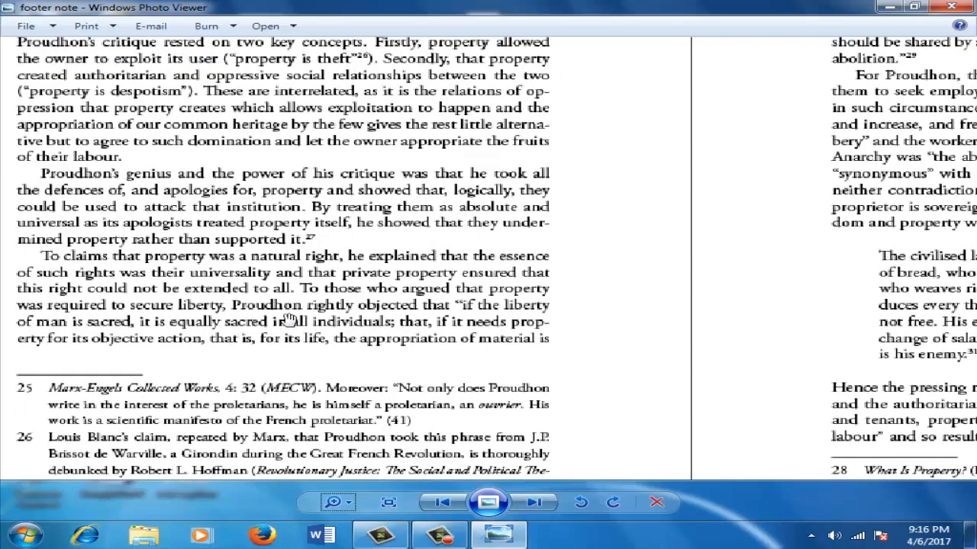
Examine the enlarged page text with superscripts 25 and 26 under the On Property heading, and close the footer note image.
{"action": "left_click_drag", "start_coordinate": [409, 148], "coordinate": [406, 293]}
{"action": "left_click_drag", "start_coordinate": [399, 207], "coordinate": [393, 286]}
{"action": "left_click_drag", "start_coordinate": [368, 238], "coordinate": [415, 269]}
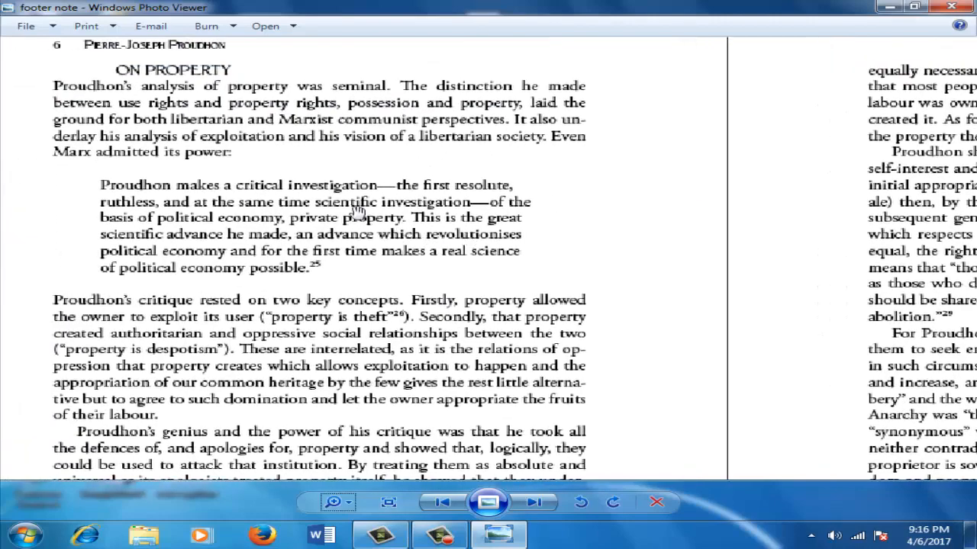
{"action": "left_click", "coordinate": [952, 7]}
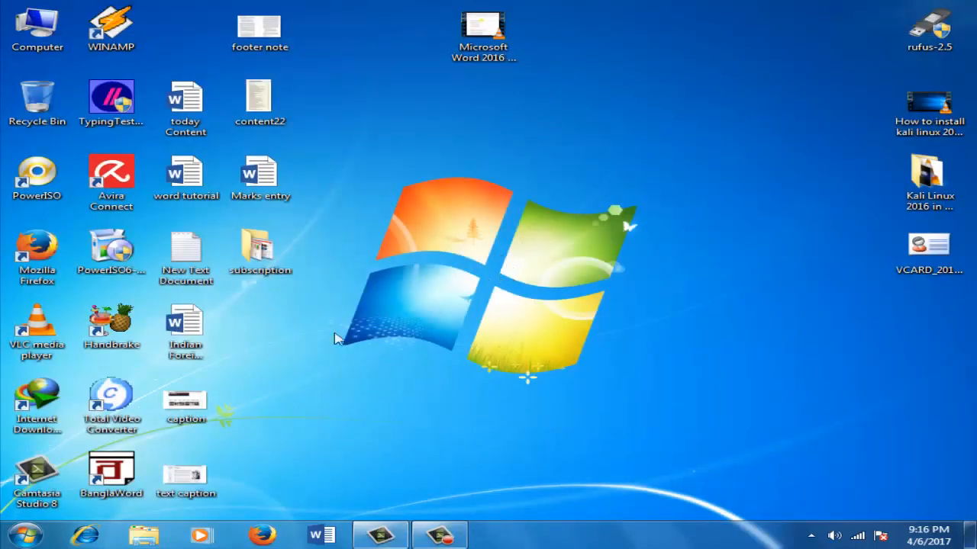
Open the text caption image from the desktop and adjust its magnification to view the Satyajit Ray article and photo caption.
{"action": "double_click", "coordinate": [204, 473]}
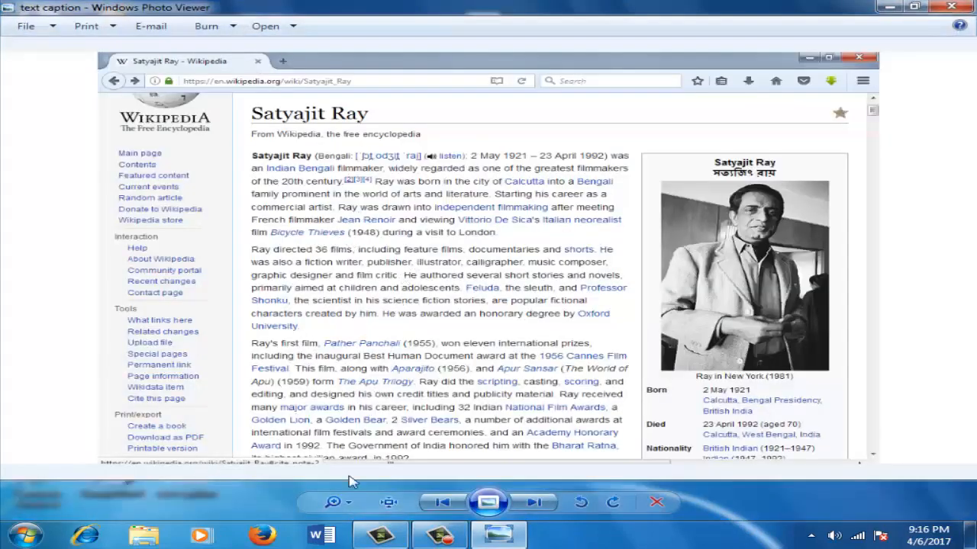
{"action": "left_click", "coordinate": [348, 502]}
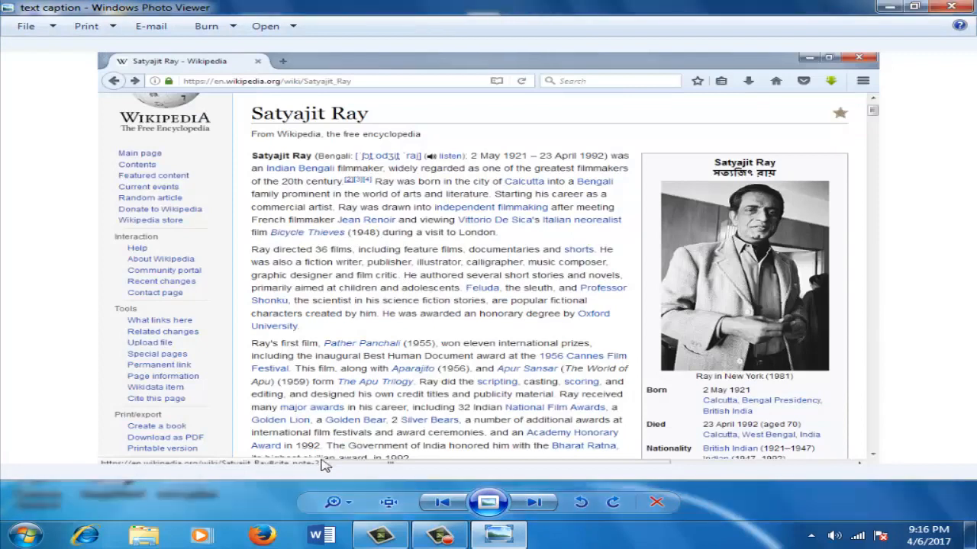
{"action": "left_click", "coordinate": [335, 502]}
{"action": "left_click_drag", "start_coordinate": [349, 504], "coordinate": [338, 493]}
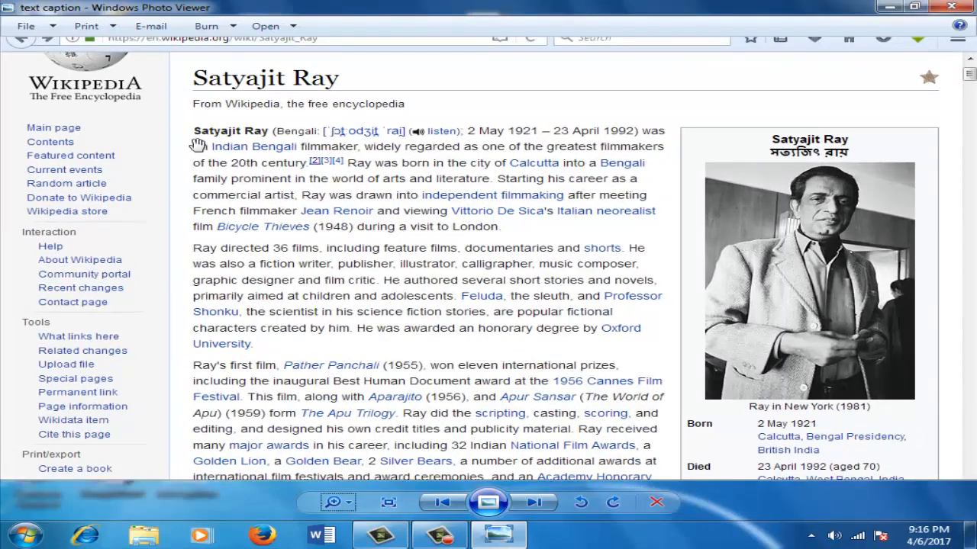
{"action": "left_click_drag", "start_coordinate": [197, 145], "coordinate": [221, 284]}
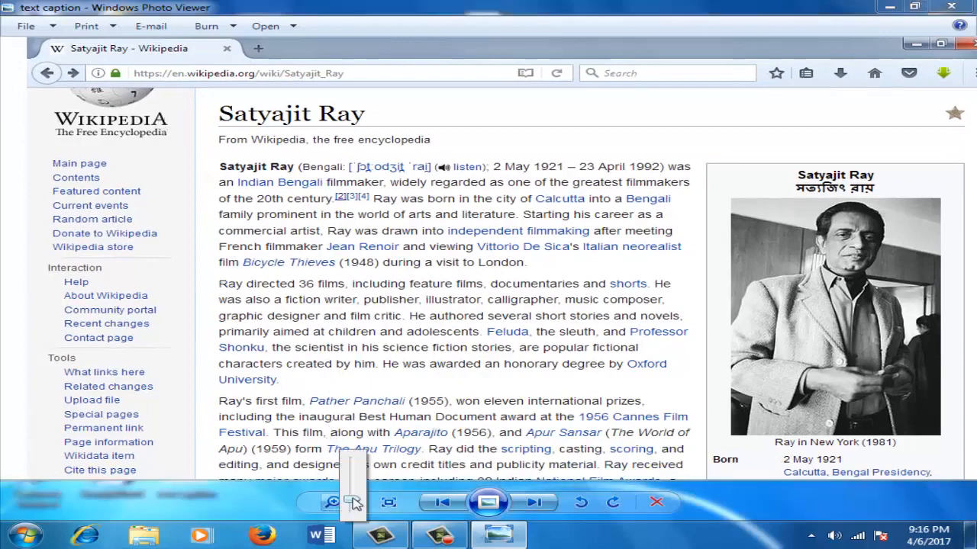
{"action": "scroll", "coordinate": [349, 503], "scroll_direction": "up", "scroll_amount": 2}
{"action": "left_click_drag", "start_coordinate": [347, 508], "coordinate": [347, 511]}
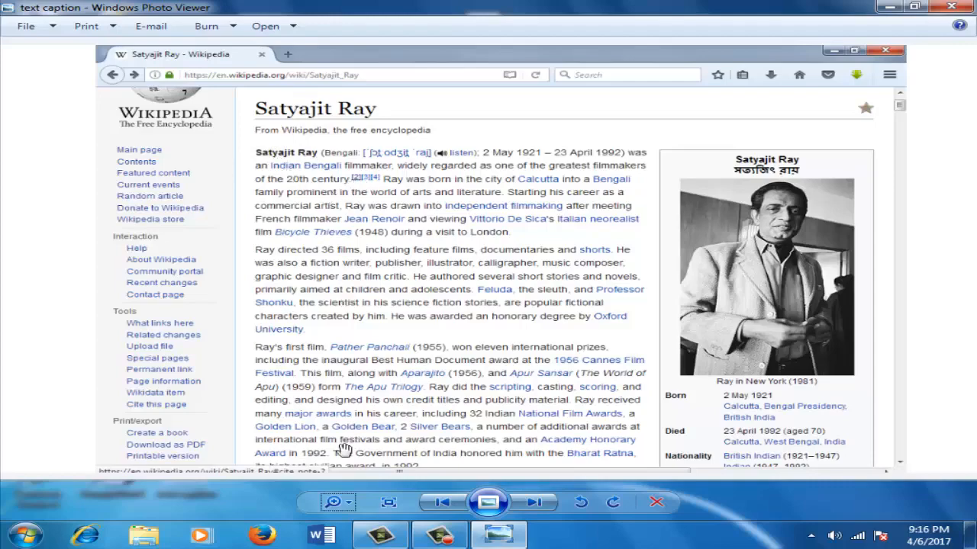
Enlarge the bracketed citation numbers in the article's first paragraph for inspection, and close the text caption image.
{"action": "left_click", "coordinate": [349, 504]}
{"action": "left_click_drag", "start_coordinate": [349, 502], "coordinate": [350, 494]}
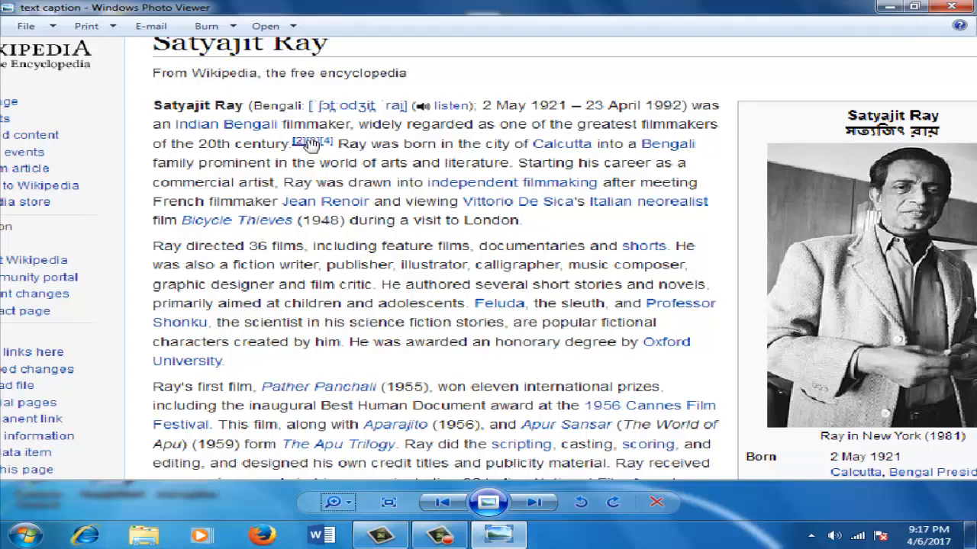
{"action": "left_click", "coordinate": [952, 7]}
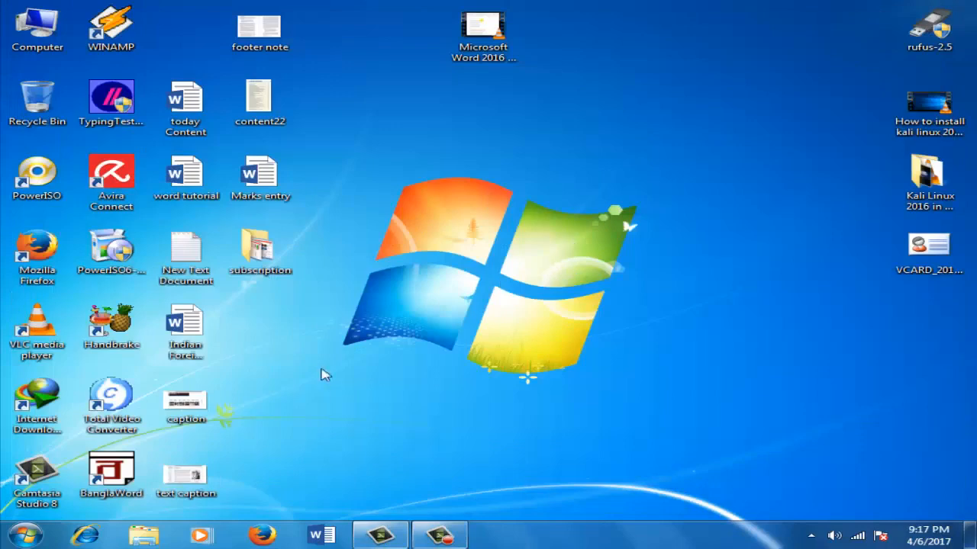
Open the caption image from the desktop, enlarge the captions beneath its thumbnail photos to examine them, and close the image.
{"action": "double_click", "coordinate": [204, 412]}
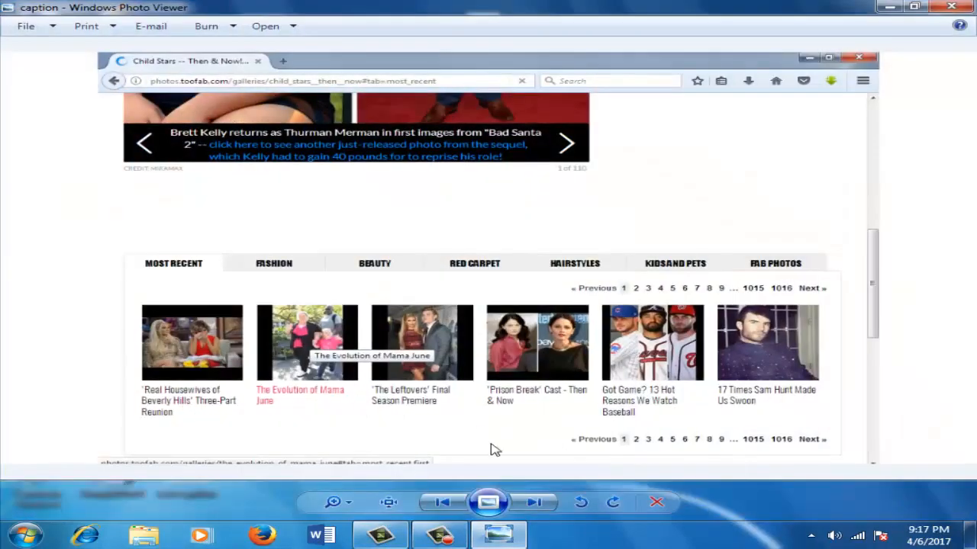
{"action": "left_click", "coordinate": [348, 507]}
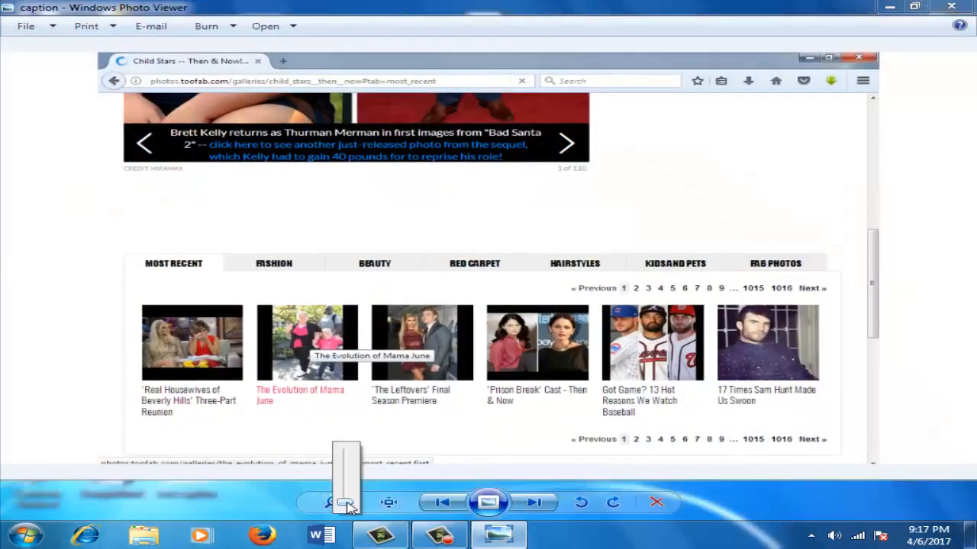
{"action": "mouse_move", "coordinate": [348, 507]}
{"action": "left_mouse_down"}
{"action": "mouse_move", "coordinate": [348, 493]}
{"action": "mouse_move", "coordinate": [349, 501]}
{"action": "left_mouse_up"}
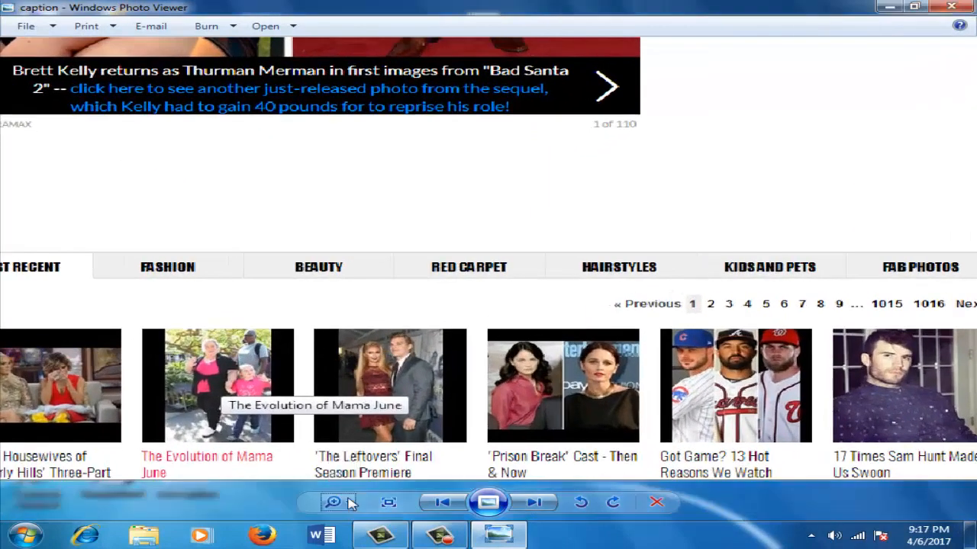
{"action": "left_click_drag", "start_coordinate": [431, 442], "coordinate": [447, 398]}
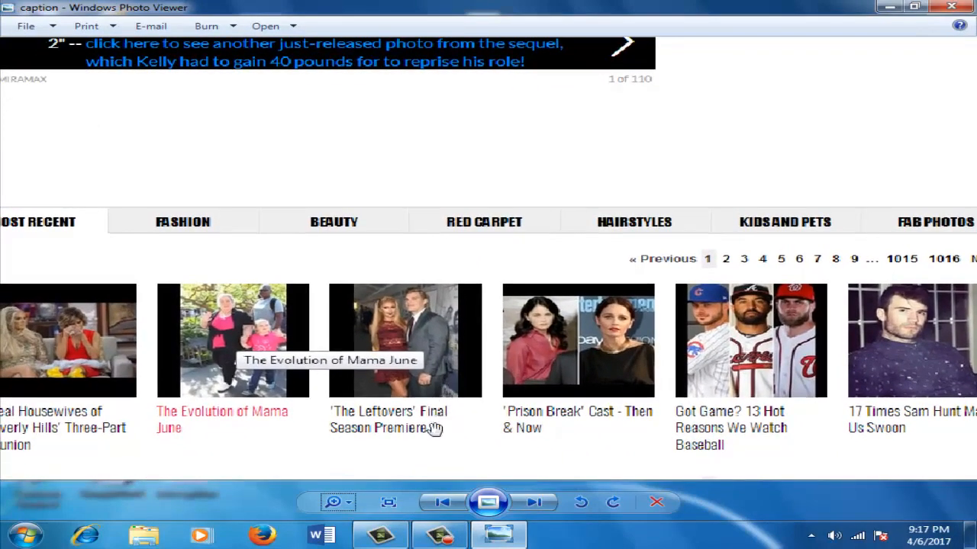
{"action": "left_click", "coordinate": [347, 510]}
{"action": "left_click_drag", "start_coordinate": [348, 510], "coordinate": [349, 513]}
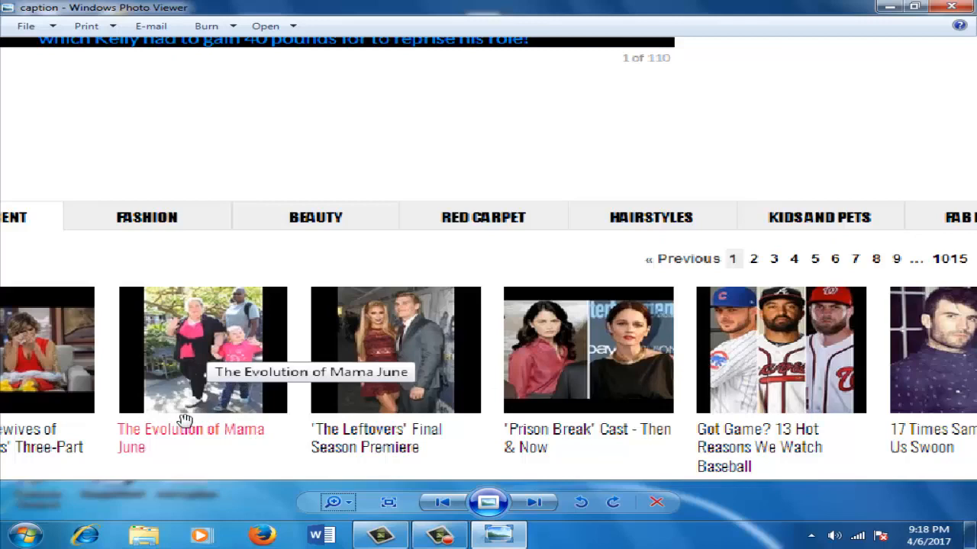
{"action": "left_click", "coordinate": [947, 11]}
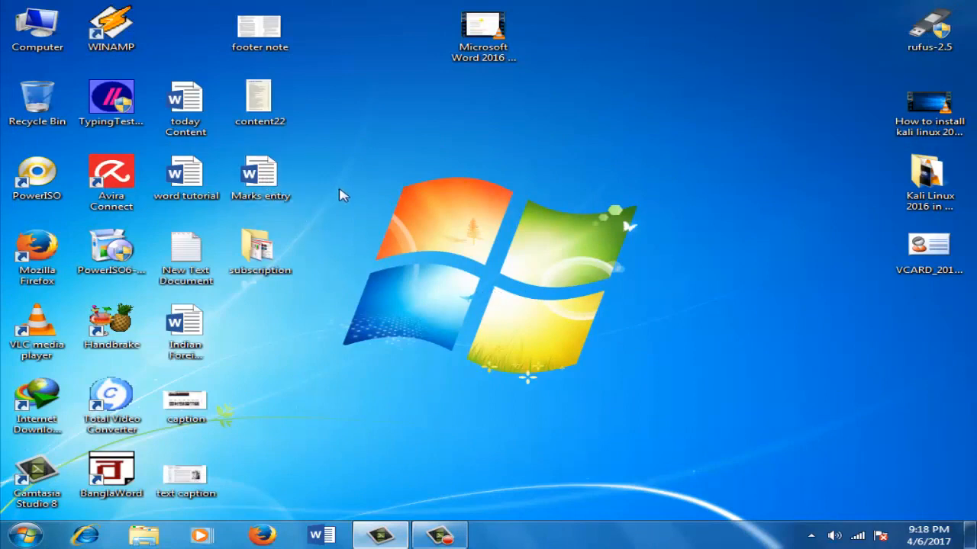
Open the Marks entry document, highlight the word list from At to Cold above the index, and close the document.
{"action": "double_click", "coordinate": [260, 183]}
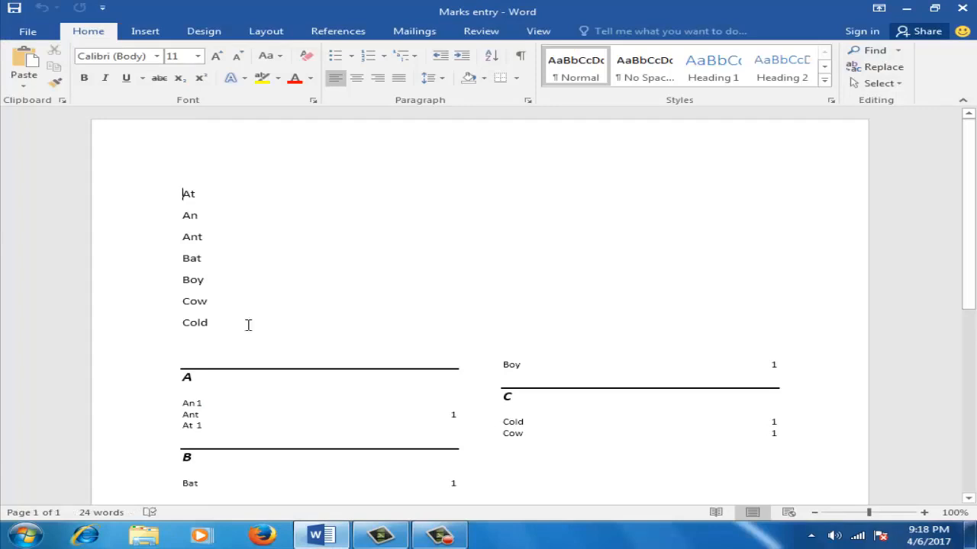
{"action": "left_click_drag", "start_coordinate": [219, 328], "coordinate": [166, 187]}
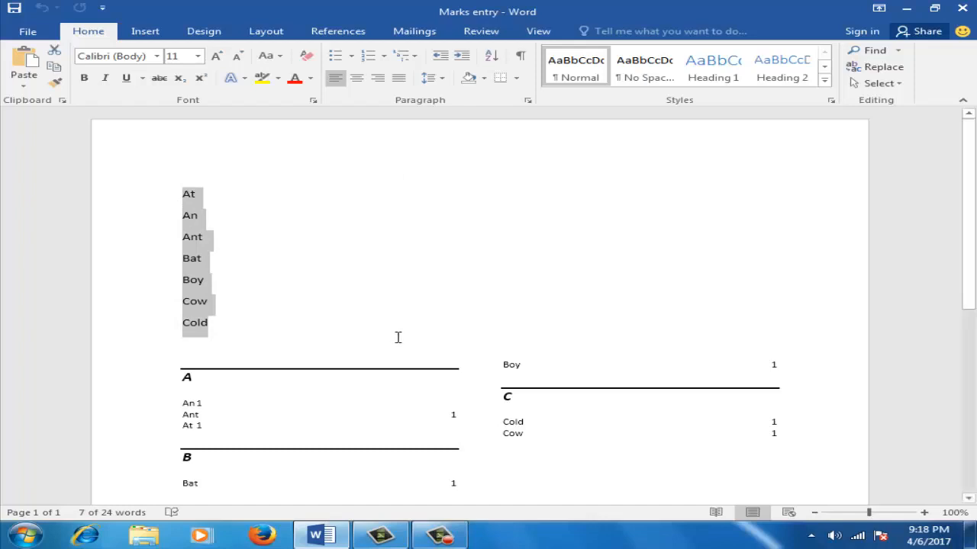
{"action": "left_click", "coordinate": [960, 10]}
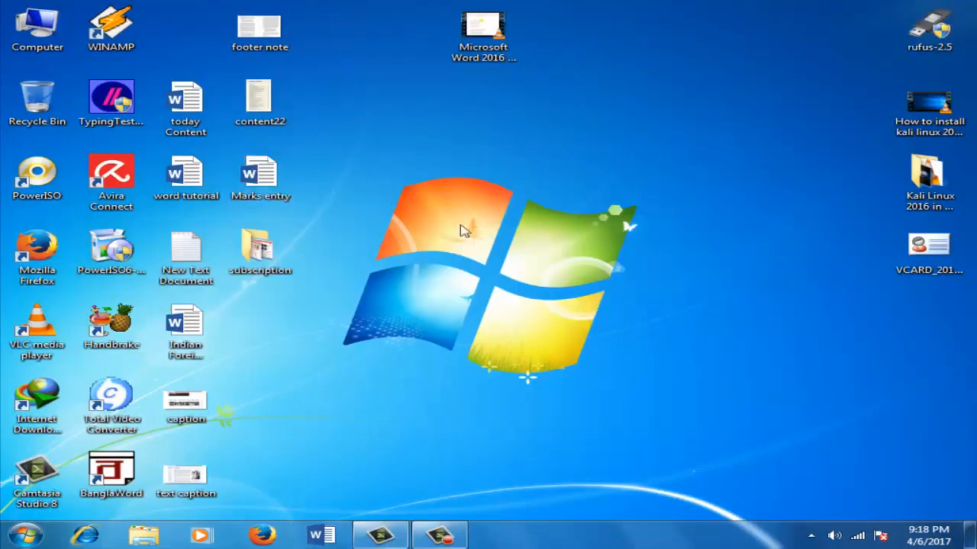
Launch Publisher 2016, look through its featured templates, and close the program.
{"action": "left_click", "coordinate": [25, 537]}
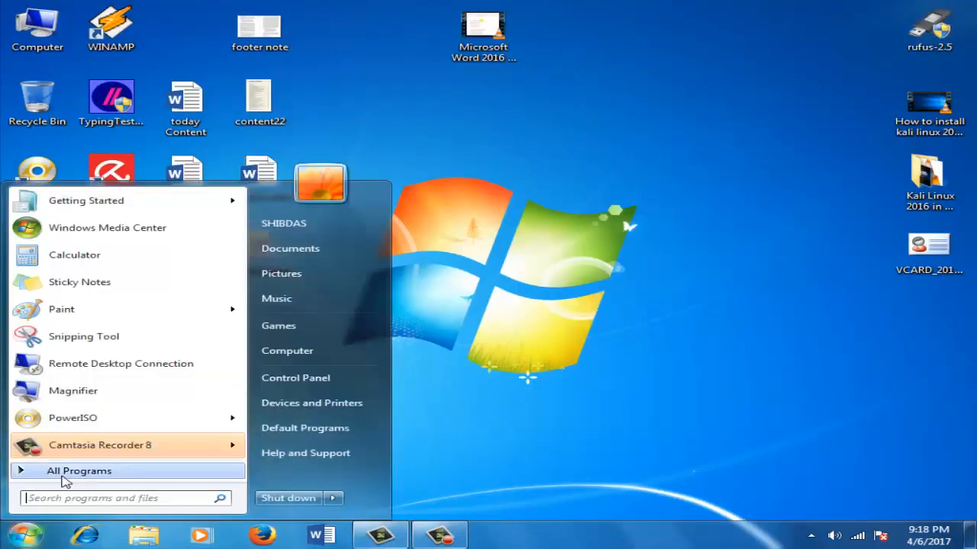
{"action": "left_click", "coordinate": [32, 476]}
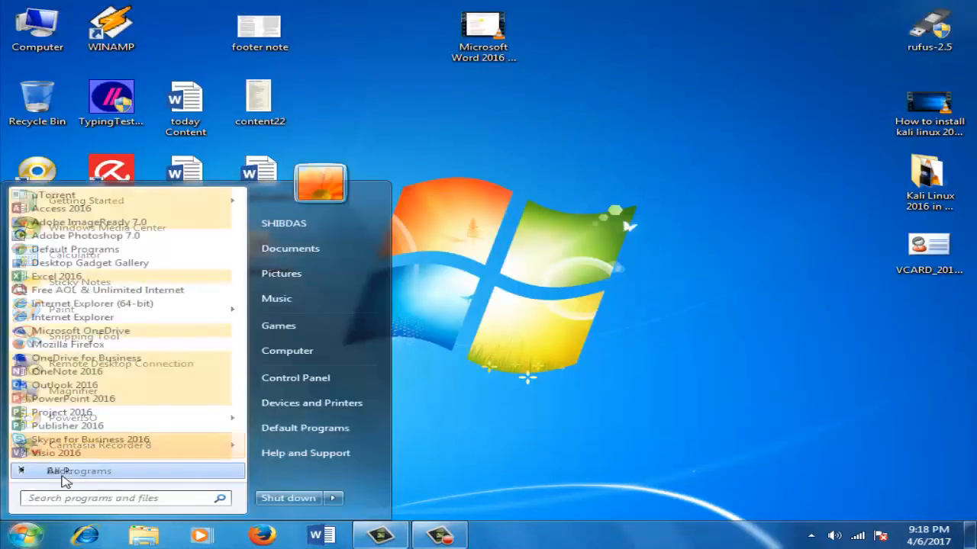
{"action": "left_click", "coordinate": [89, 426]}
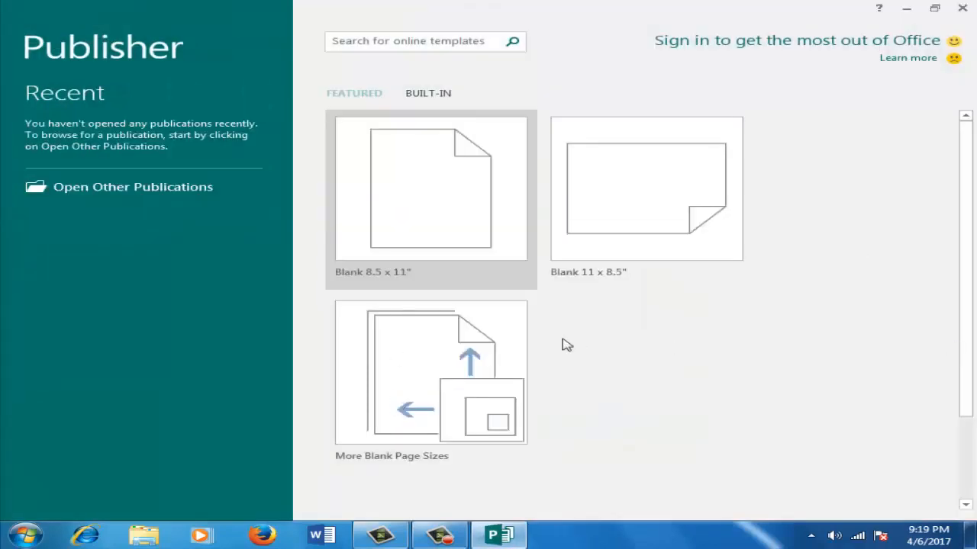
{"action": "scroll", "coordinate": [565, 345], "scroll_direction": "down", "scroll_amount": 1}
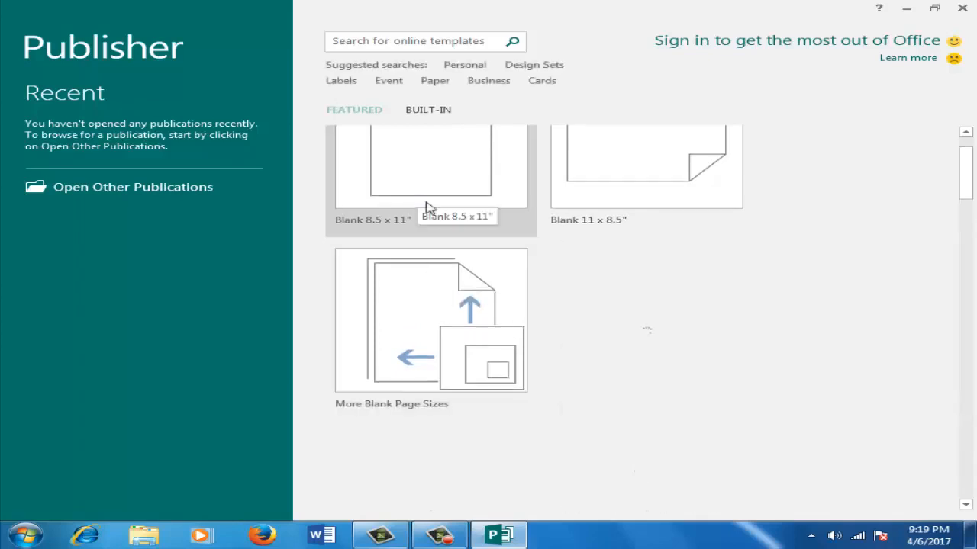
{"action": "left_click_drag", "start_coordinate": [966, 190], "coordinate": [968, 279]}
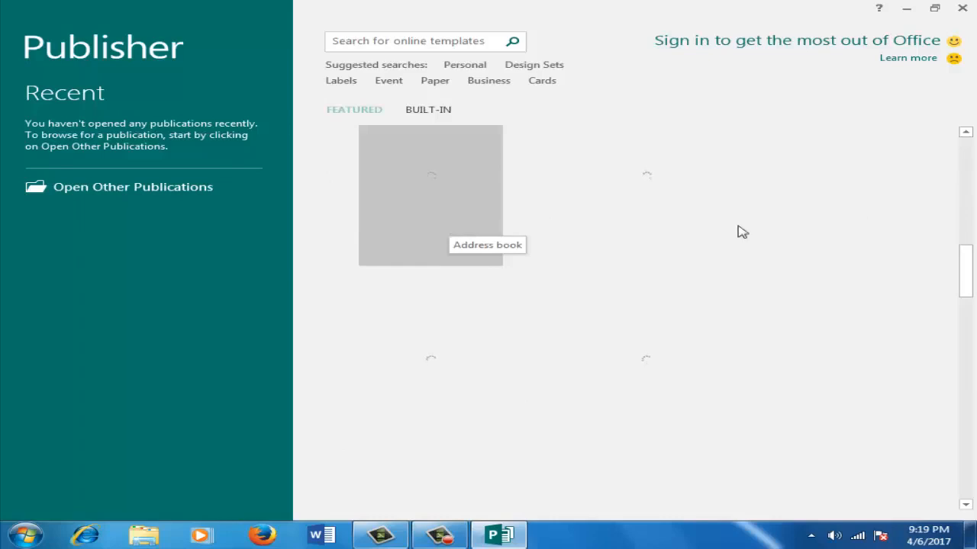
{"action": "left_click_drag", "start_coordinate": [970, 279], "coordinate": [969, 172]}
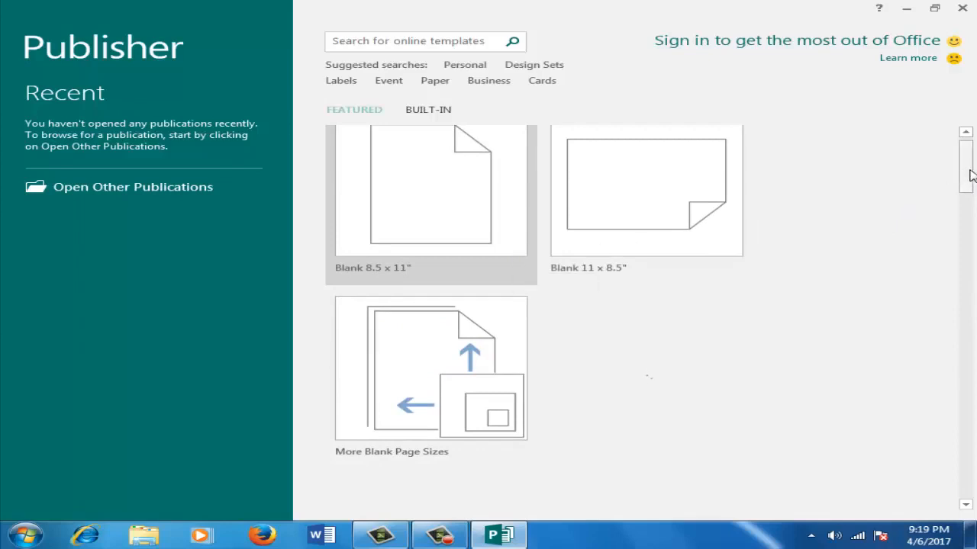
{"action": "scroll", "coordinate": [970, 169], "scroll_direction": "up", "scroll_amount": 1}
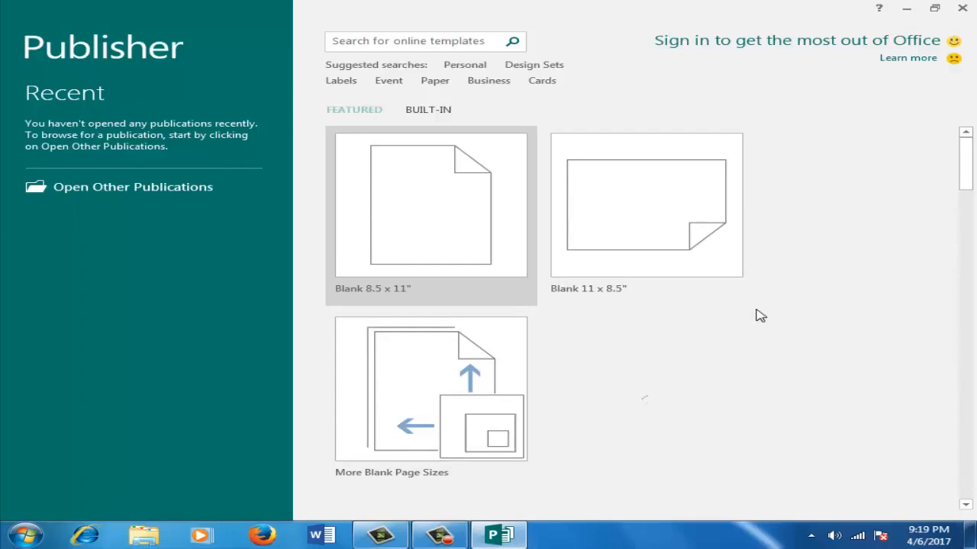
{"action": "left_click", "coordinate": [961, 9]}
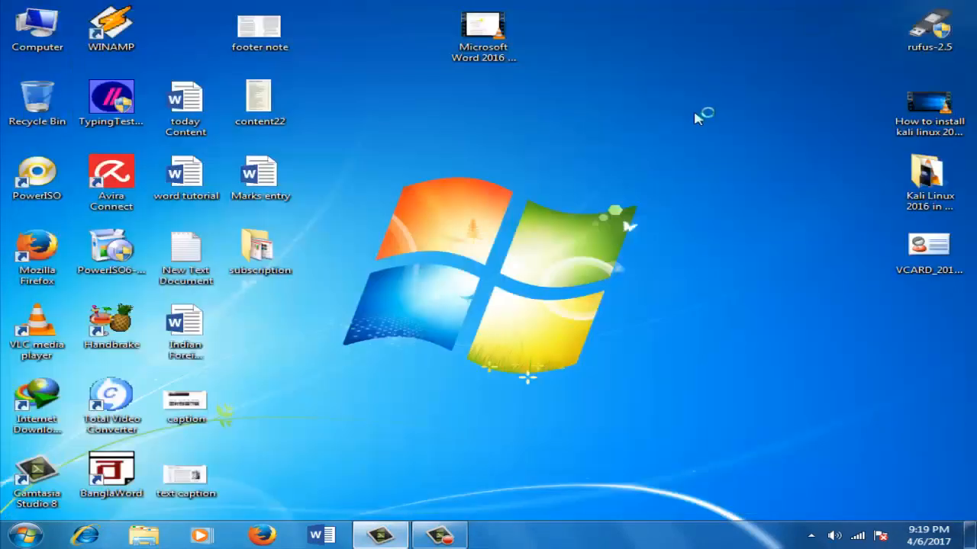
{"action": "right_click", "coordinate": [694, 123]}
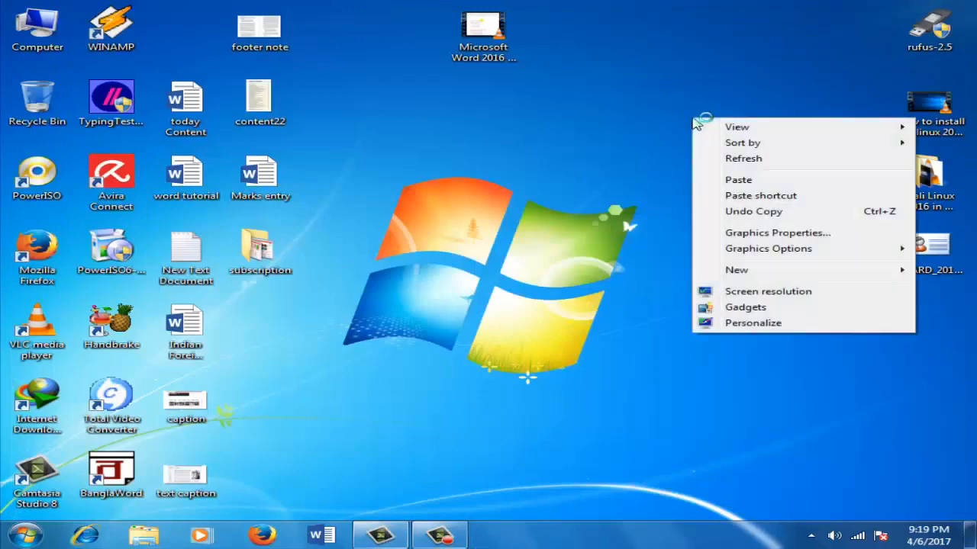
{"action": "left_click", "coordinate": [723, 158]}
{"action": "right_click", "coordinate": [552, 161]}
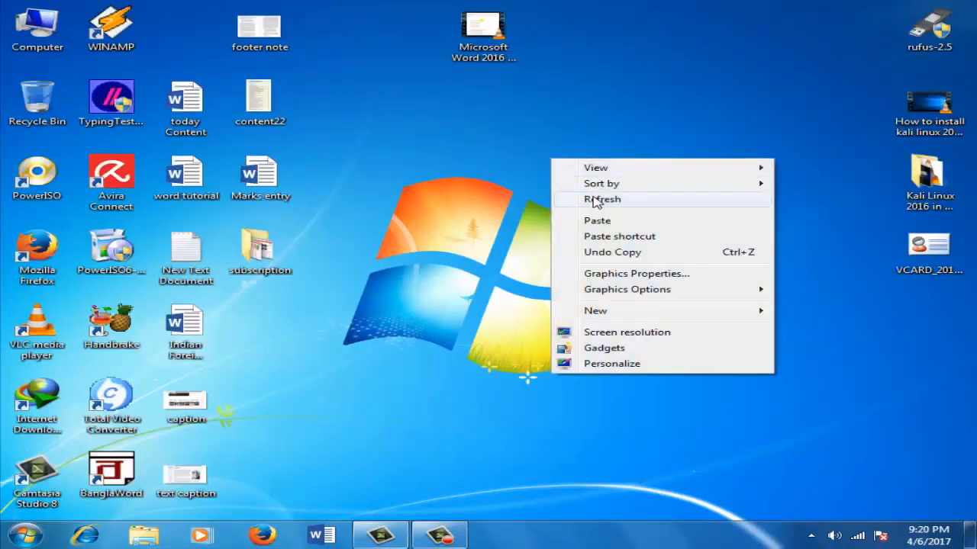
{"action": "left_click", "coordinate": [562, 199]}
{"action": "right_click", "coordinate": [514, 184]}
{"action": "left_click", "coordinate": [529, 224]}
{"action": "right_click", "coordinate": [476, 195]}
{"action": "left_click", "coordinate": [522, 239]}
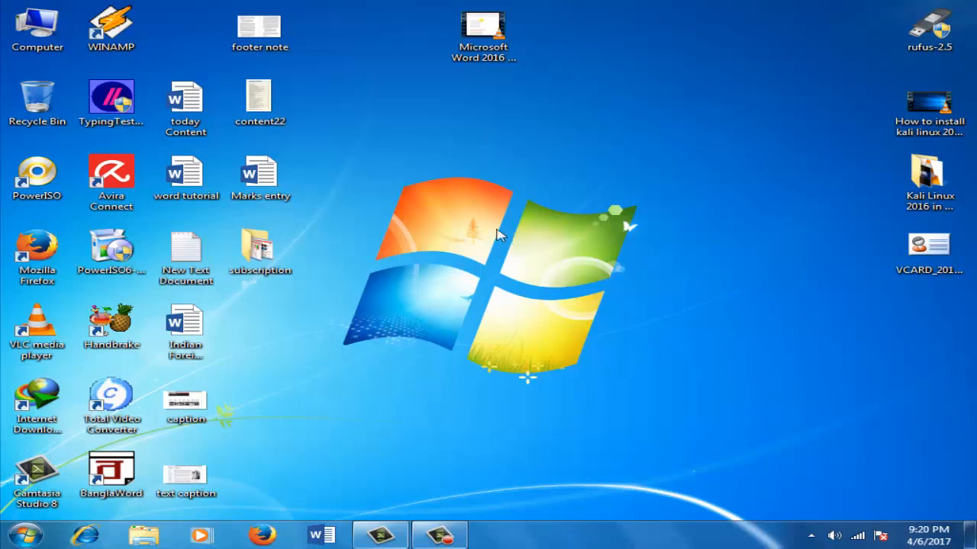
Create a blank document in Word, view the References commands including Table of Contents, and close the document.
{"action": "left_click", "coordinate": [329, 540]}
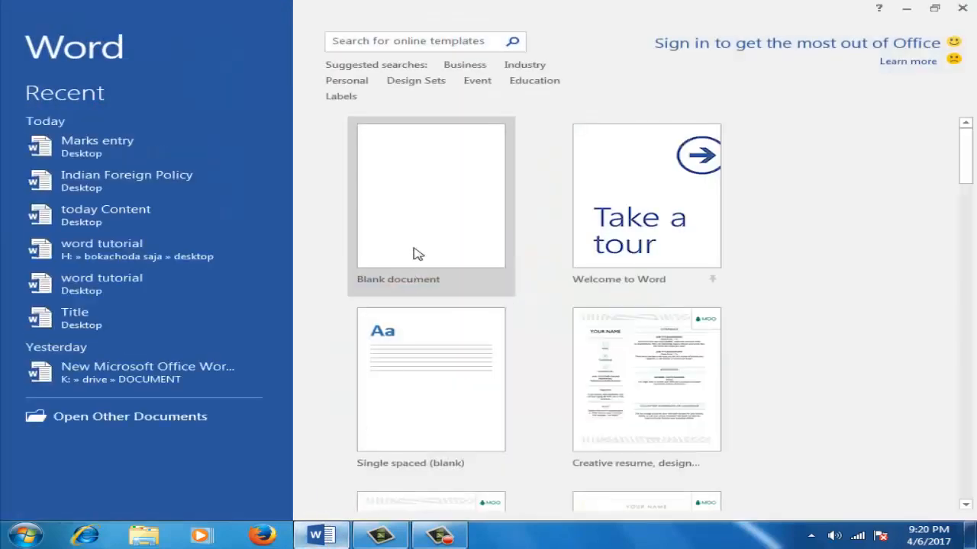
{"action": "left_click", "coordinate": [417, 254]}
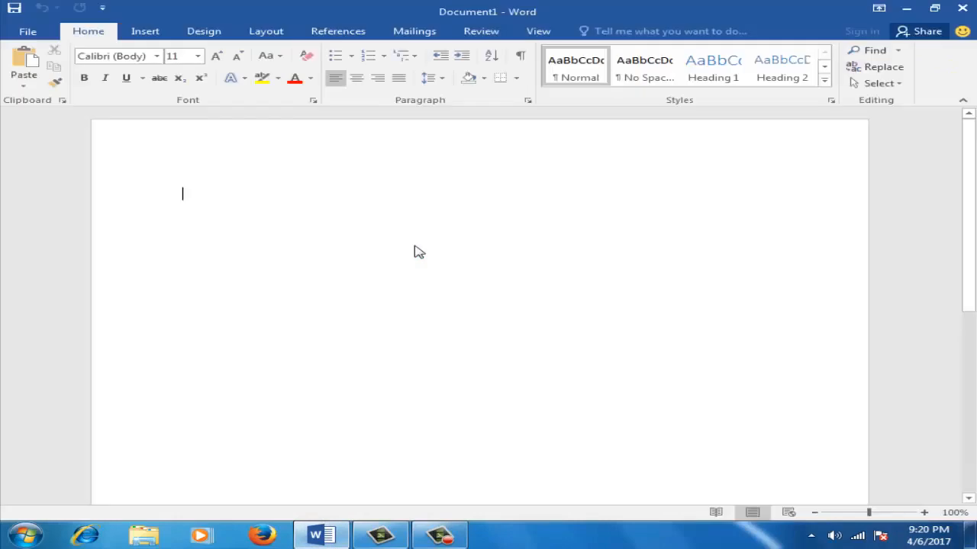
{"action": "left_click", "coordinate": [344, 34]}
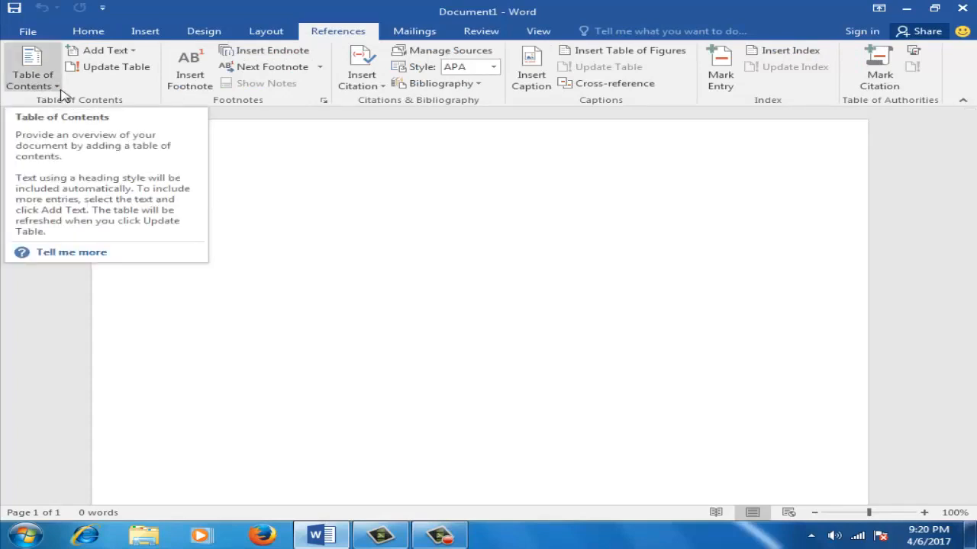
{"action": "left_click", "coordinate": [963, 9]}
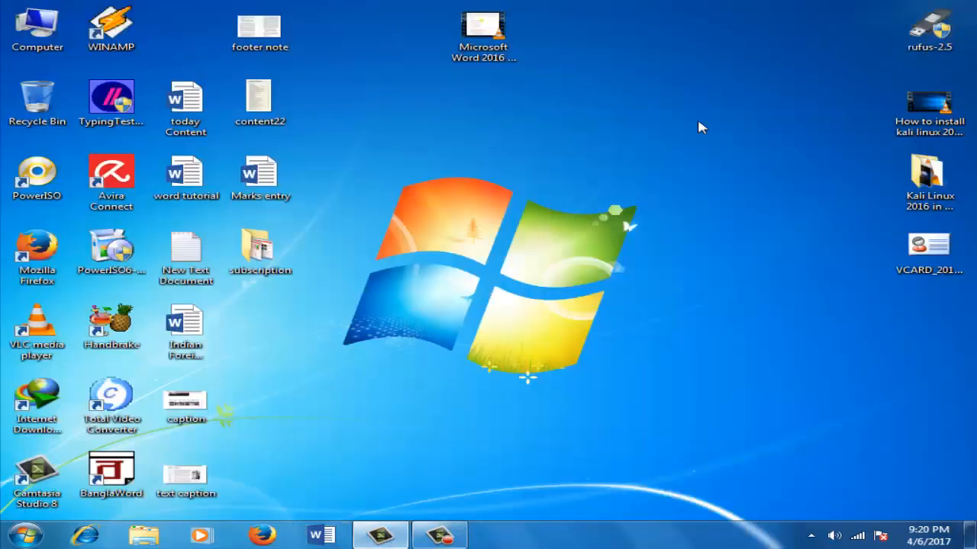
Open the Indian Foreign Policy document from the desktop and select the table of contents on its first page.
{"action": "left_click", "coordinate": [193, 326]}
{"action": "double_click", "coordinate": [192, 327]}
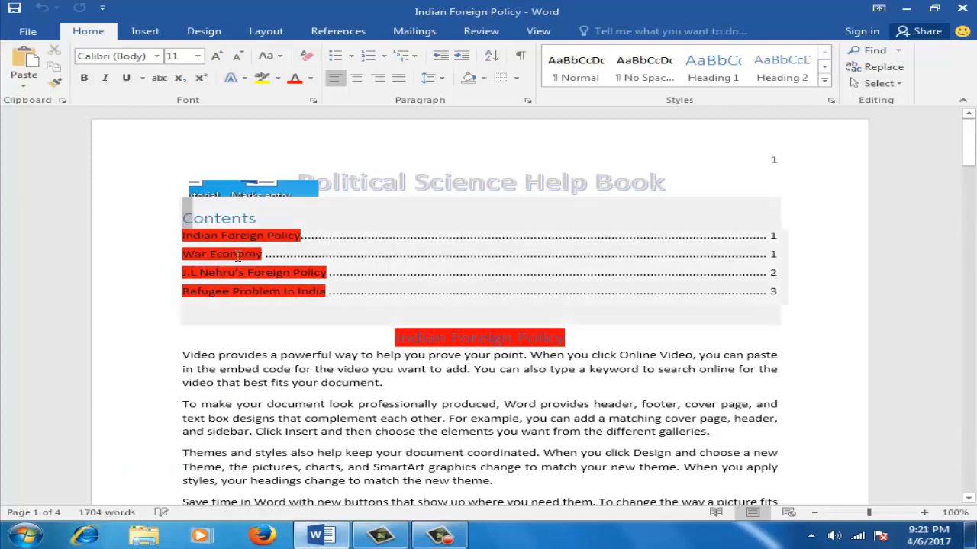
{"action": "left_click", "coordinate": [217, 221]}
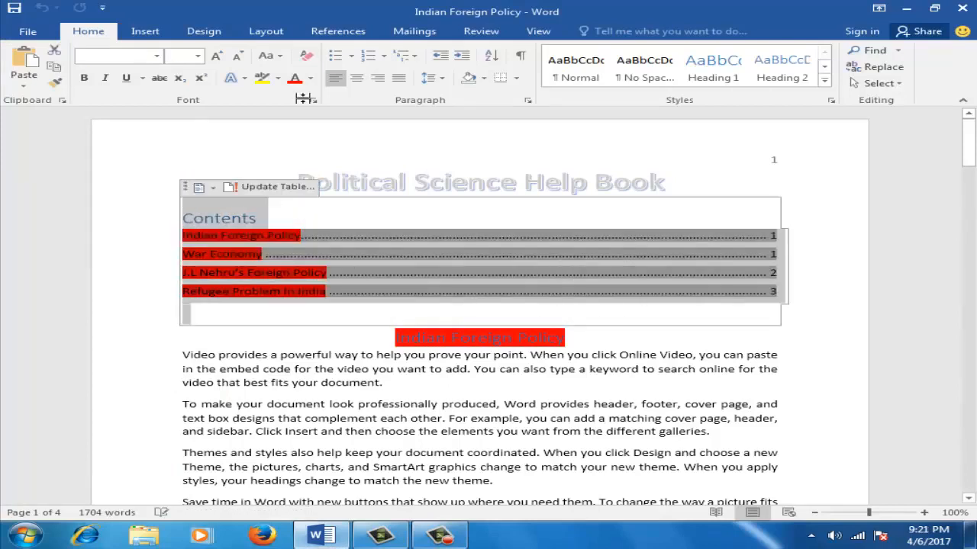
Remove the table of contents from the first page, and clear all formatting from the document's entire body text.
{"action": "left_click", "coordinate": [332, 37]}
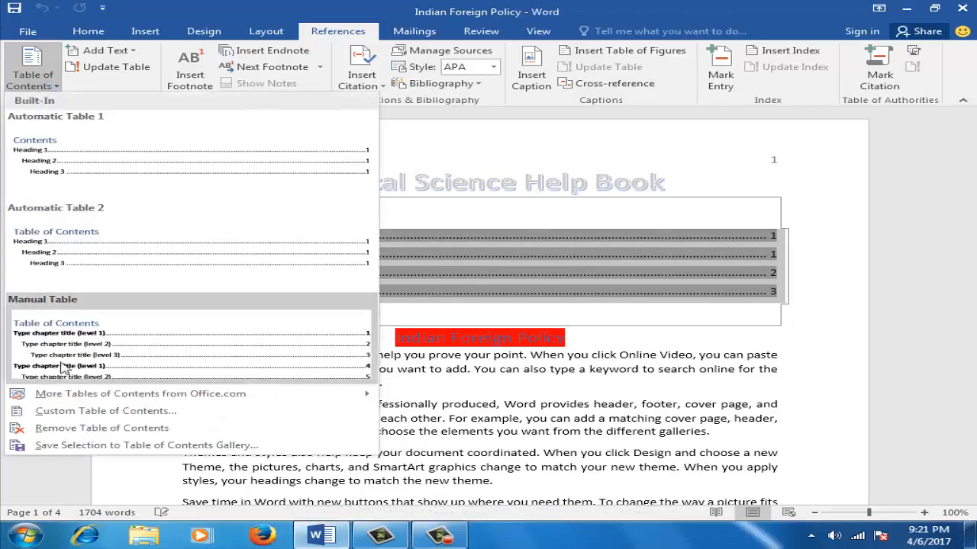
{"action": "left_click", "coordinate": [84, 430]}
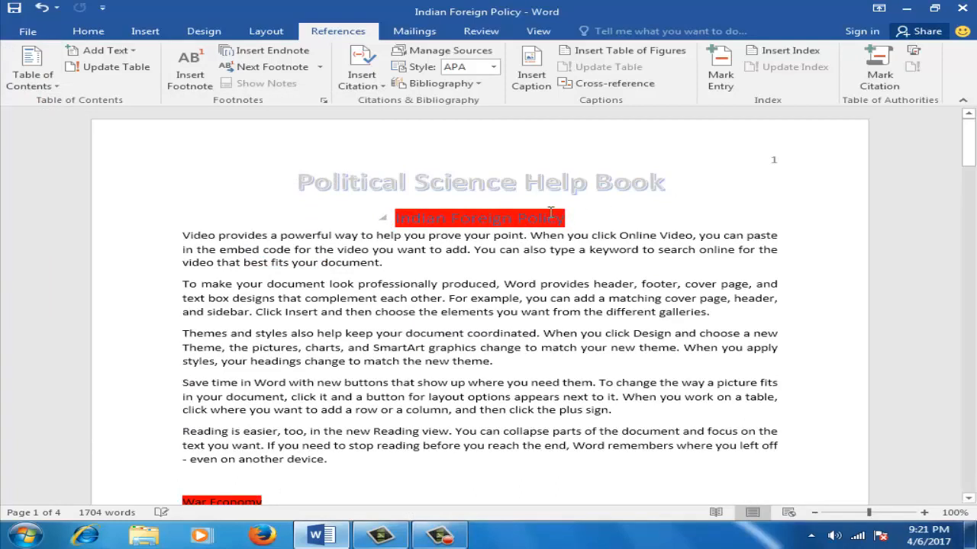
{"action": "left_click", "coordinate": [159, 224]}
{"action": "left_click_drag", "start_coordinate": [305, 260], "coordinate": [589, 529]}
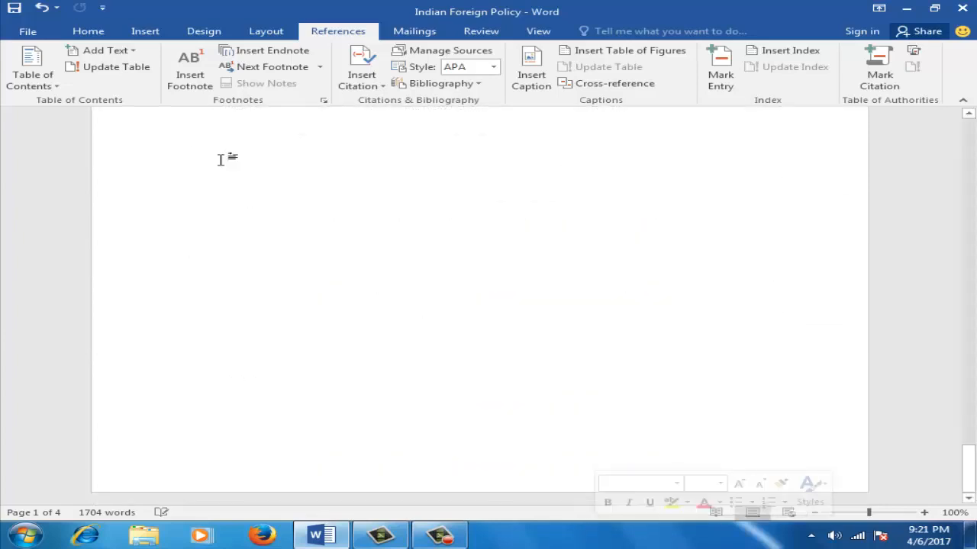
{"action": "left_click", "coordinate": [104, 35]}
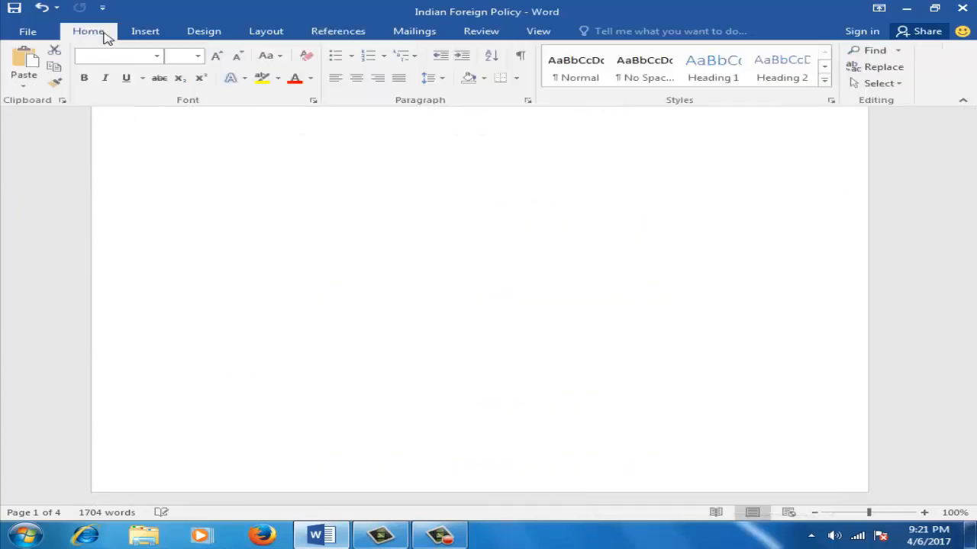
{"action": "left_click", "coordinate": [302, 58]}
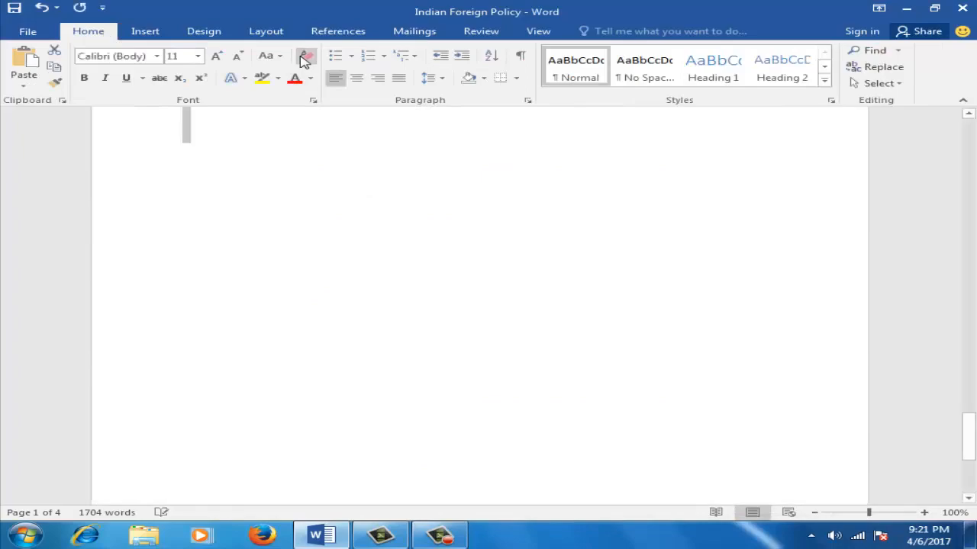
{"action": "left_click_drag", "start_coordinate": [971, 445], "coordinate": [967, 176]}
{"action": "scroll", "coordinate": [758, 202], "scroll_direction": "up", "scroll_amount": 7}
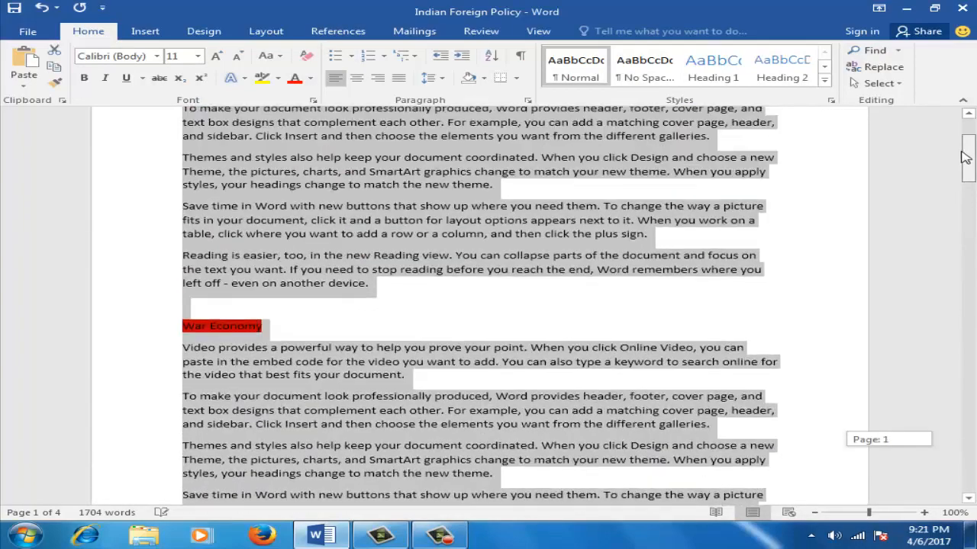
{"action": "left_click", "coordinate": [758, 199]}
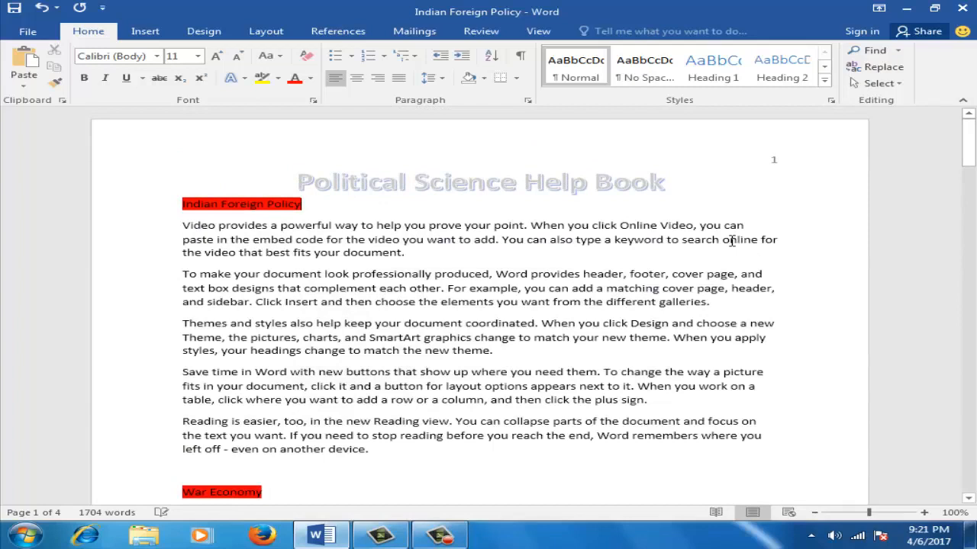
Add the "Indian Foreign Policy" heading to the table of contents entries as Level 1.
{"action": "left_click", "coordinate": [328, 31]}
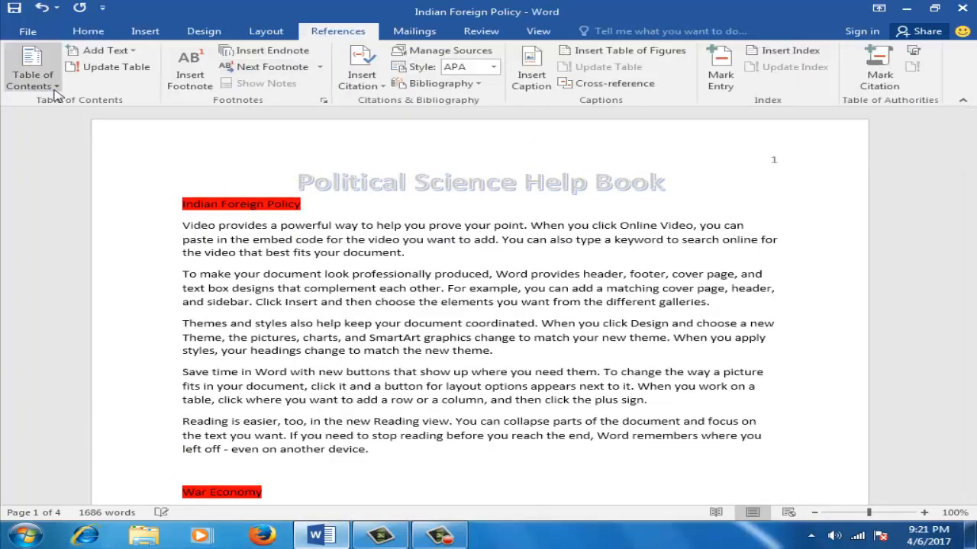
{"action": "left_click_drag", "start_coordinate": [309, 207], "coordinate": [180, 203]}
{"action": "left_click", "coordinate": [136, 53]}
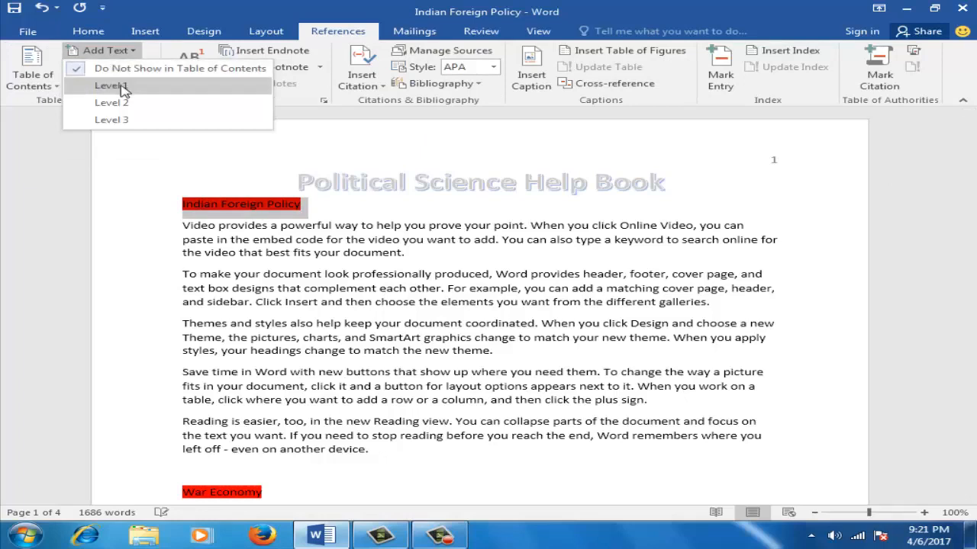
{"action": "left_click", "coordinate": [114, 85]}
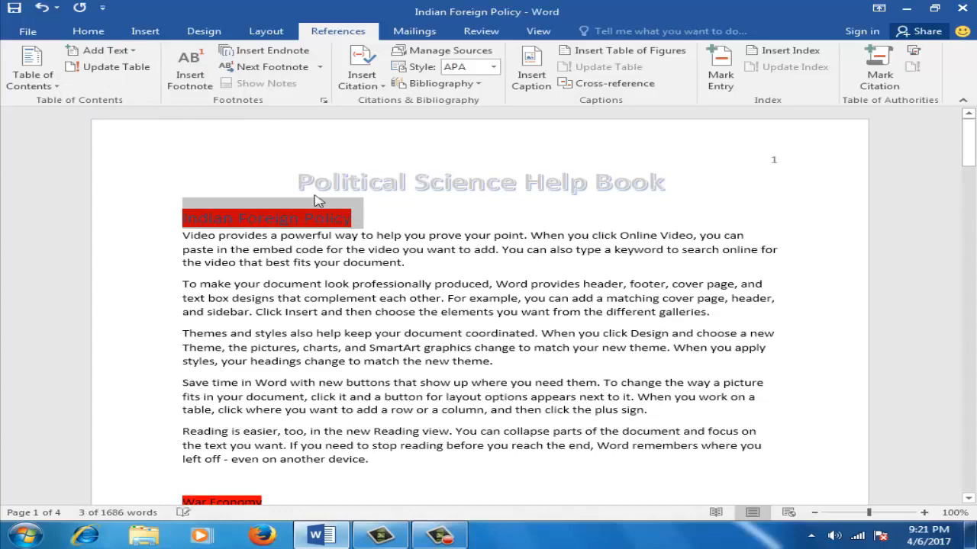
{"action": "left_click", "coordinate": [389, 224]}
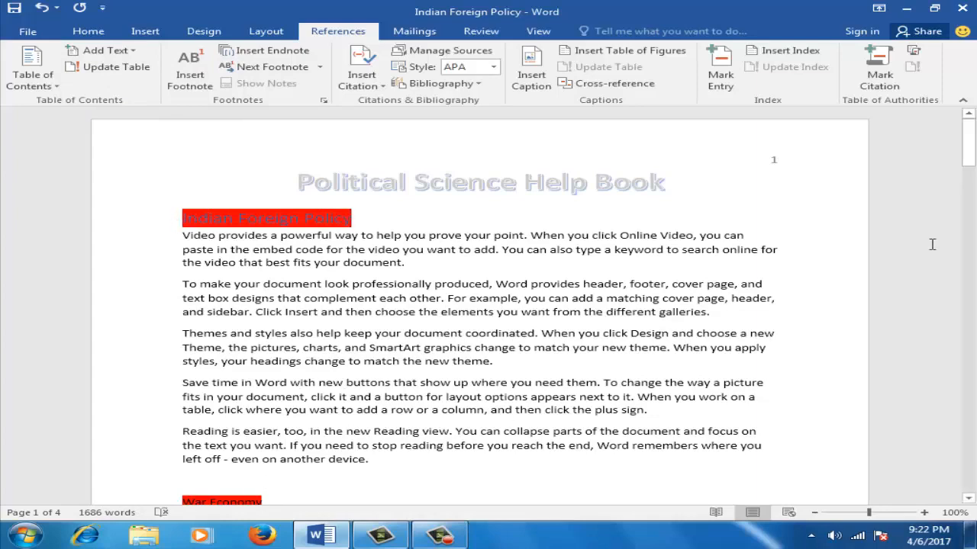
Mark the "War Economy" heading as Level 1 text for the table of contents.
{"action": "left_click_drag", "start_coordinate": [963, 158], "coordinate": [965, 183]}
{"action": "left_click_drag", "start_coordinate": [271, 299], "coordinate": [163, 291]}
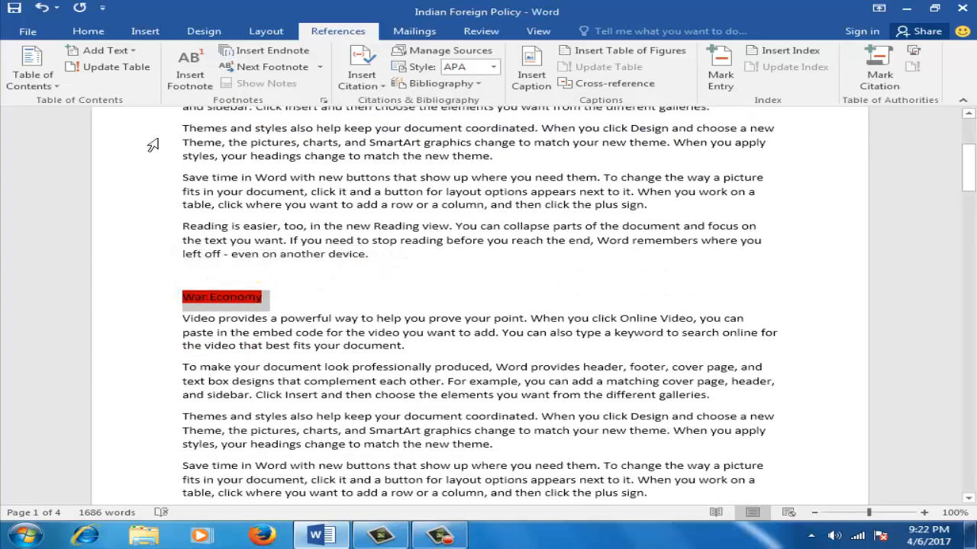
{"action": "left_click", "coordinate": [101, 51]}
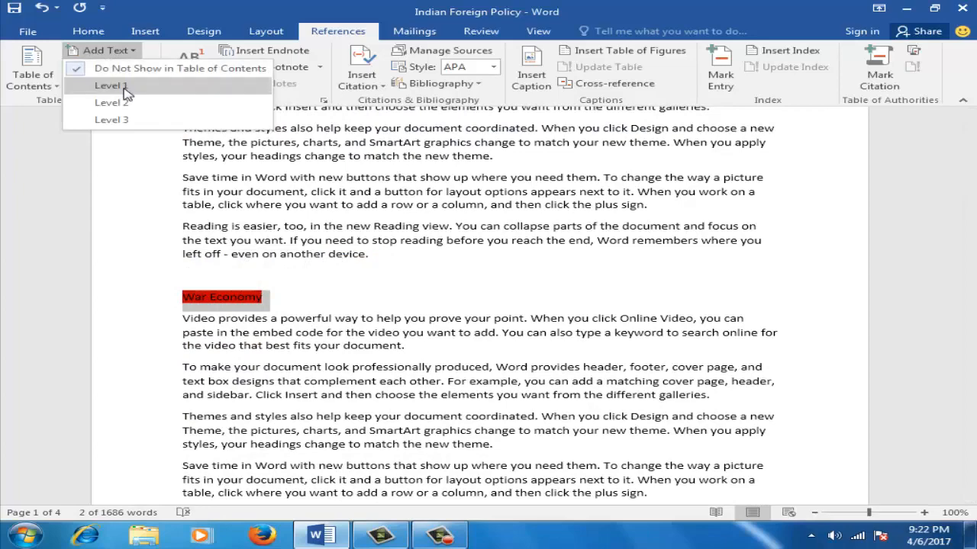
{"action": "left_click", "coordinate": [111, 86]}
Mark the "J.L Nehru's Foreign Policy" heading on page 2 as Level 1 text for the table of contents.
{"action": "left_click_drag", "start_coordinate": [968, 172], "coordinate": [971, 275]}
{"action": "left_click_drag", "start_coordinate": [342, 318], "coordinate": [165, 316]}
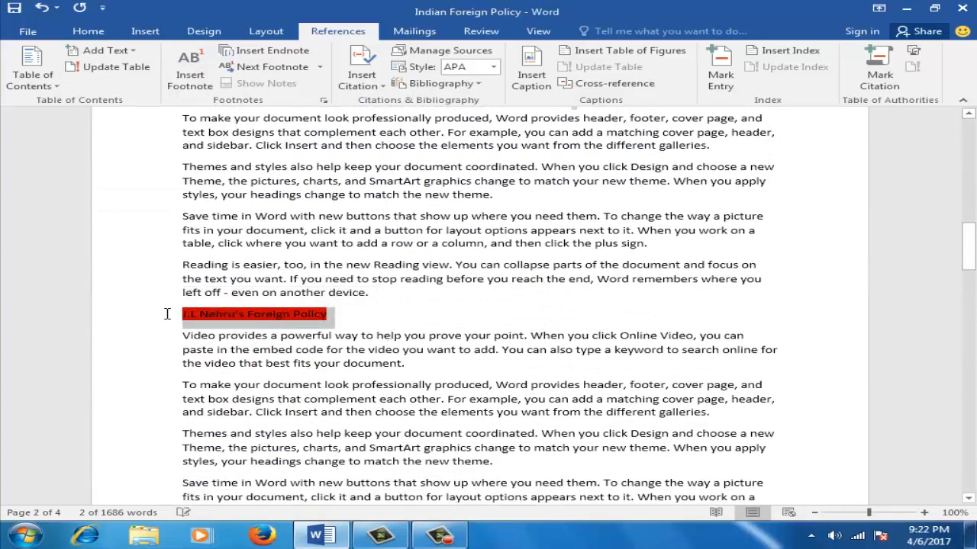
{"action": "left_click", "coordinate": [133, 52]}
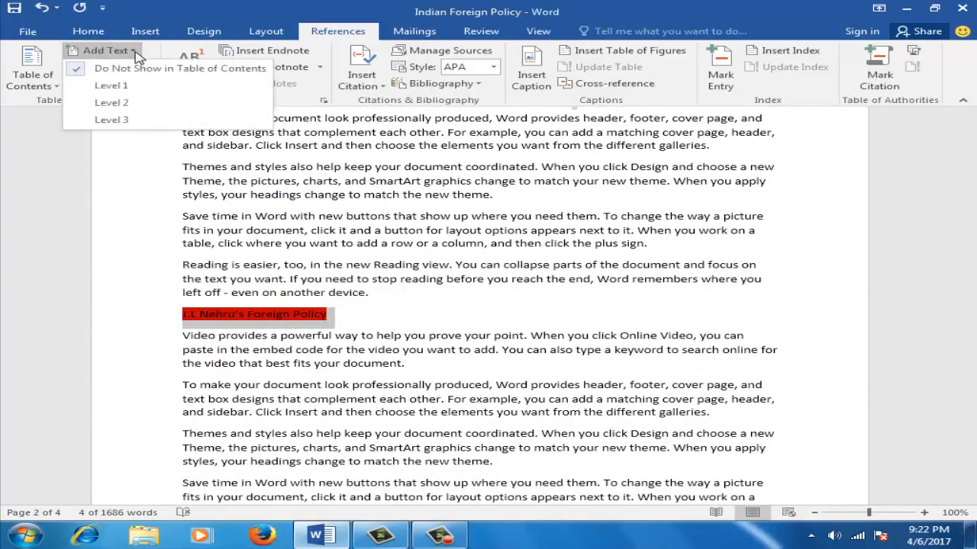
{"action": "left_click", "coordinate": [112, 86]}
Mark the "Refugee Problem In India" heading on page 3 as Level 1 text for the table of contents.
{"action": "left_click_drag", "start_coordinate": [969, 245], "coordinate": [972, 330]}
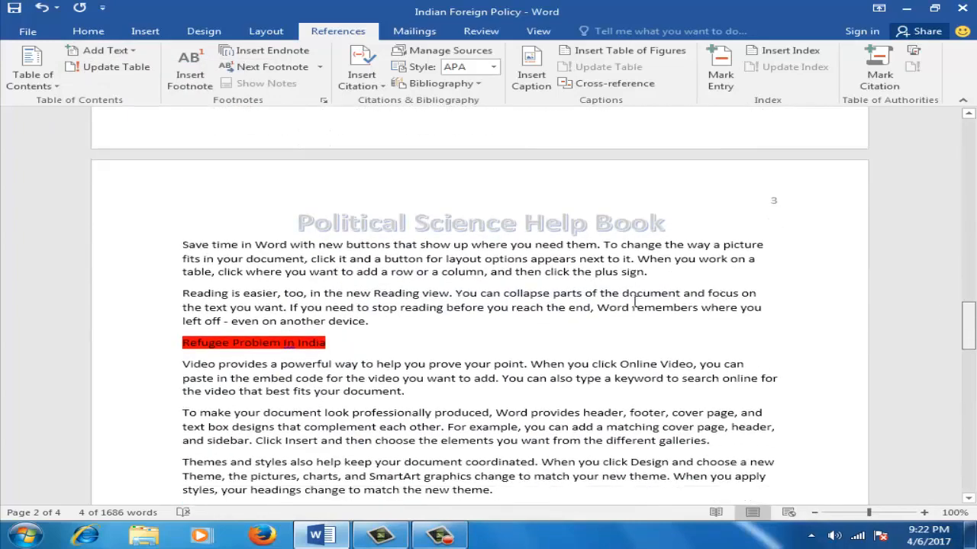
{"action": "left_click_drag", "start_coordinate": [333, 334], "coordinate": [151, 331]}
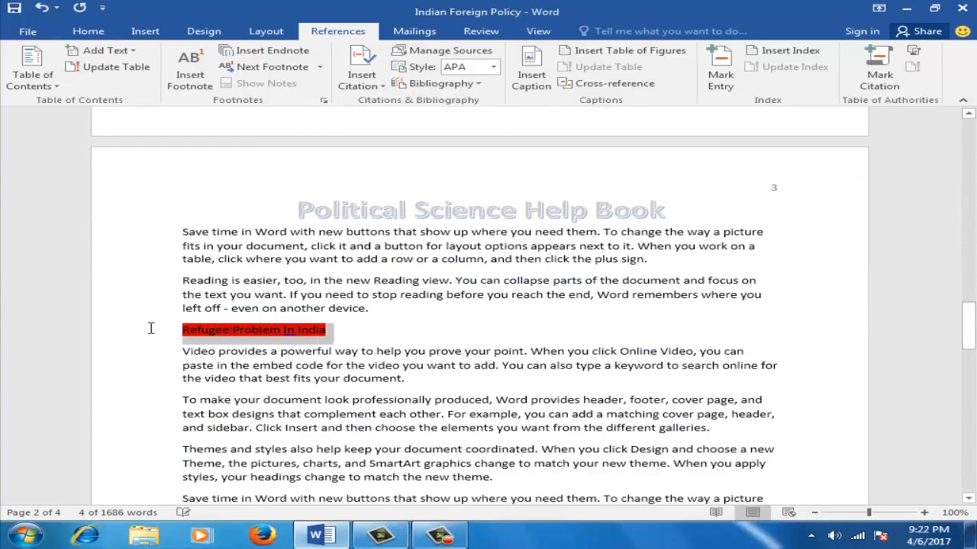
{"action": "left_click", "coordinate": [110, 50]}
{"action": "left_click", "coordinate": [112, 86]}
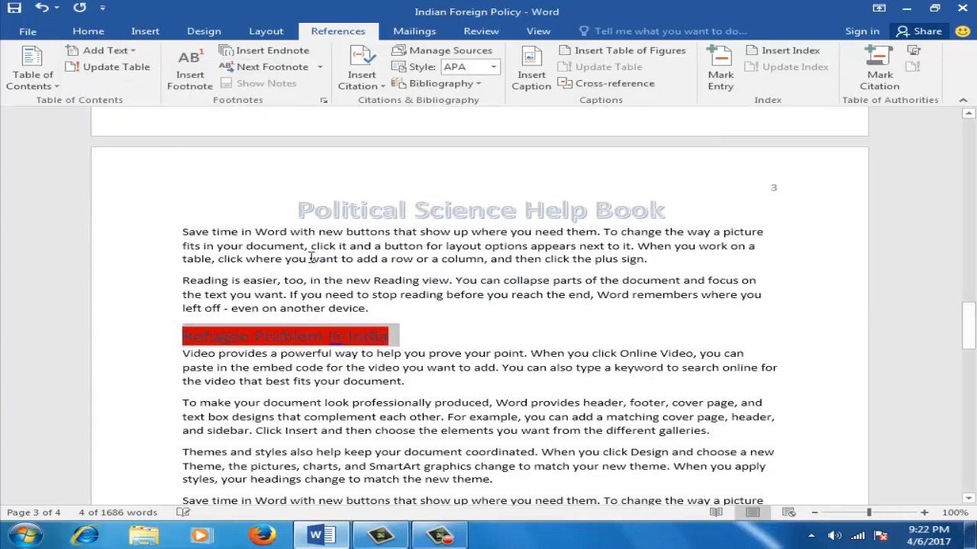
Insert an Automatic Table 1 table of contents above the "Indian Foreign Policy" heading on page 1, and delete the blank line below it.
{"action": "left_click_drag", "start_coordinate": [968, 324], "coordinate": [959, 134]}
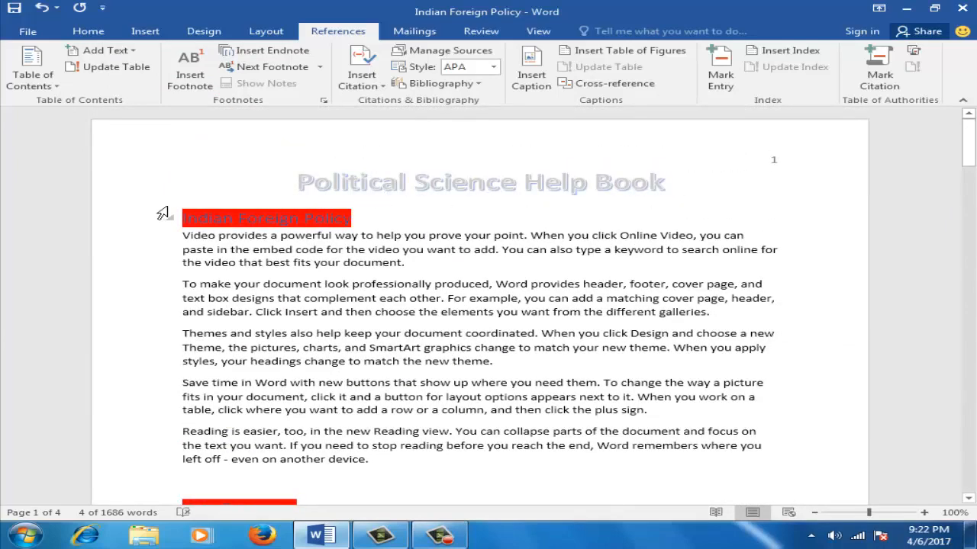
{"action": "left_click", "coordinate": [180, 206]}
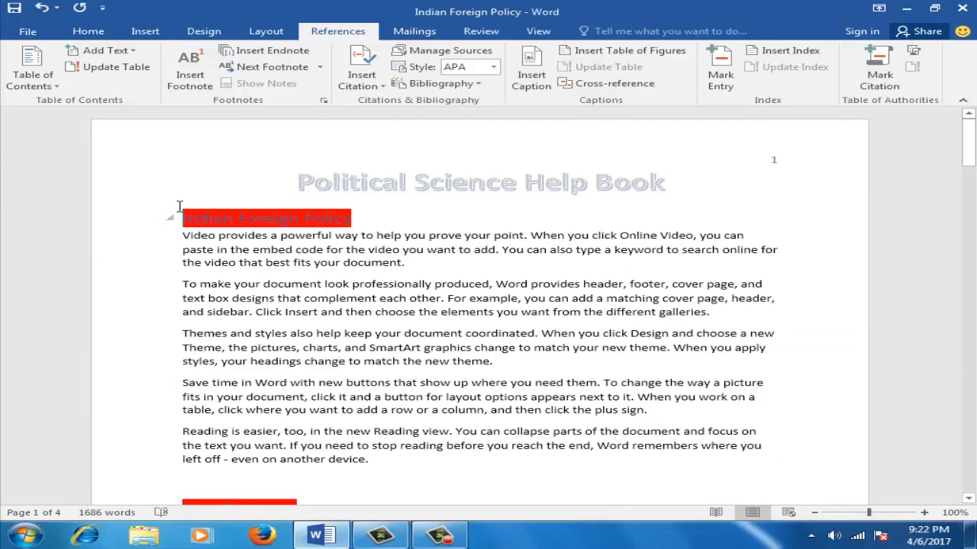
{"action": "key", "text": "Return"}
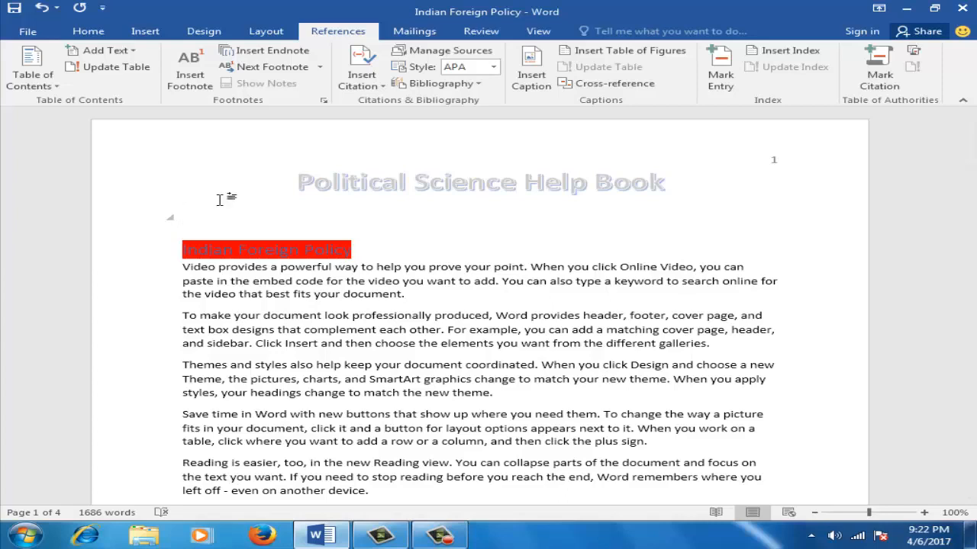
{"action": "left_click", "coordinate": [25, 85]}
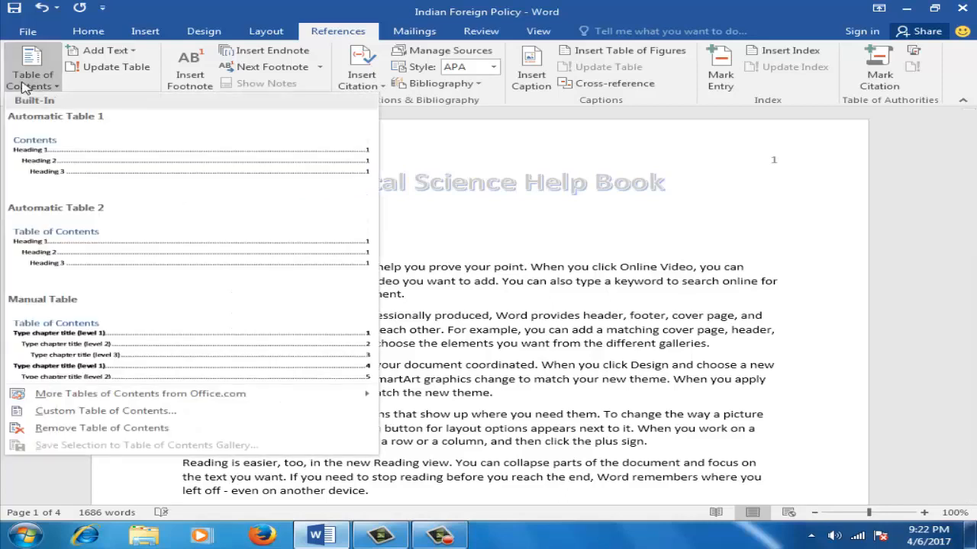
{"action": "left_click", "coordinate": [75, 162]}
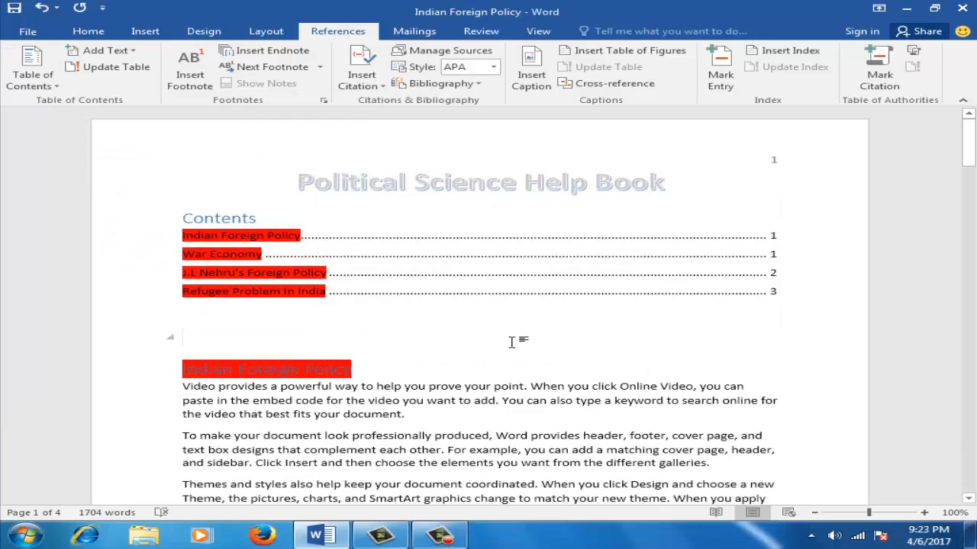
{"action": "key", "text": "BackSpace"}
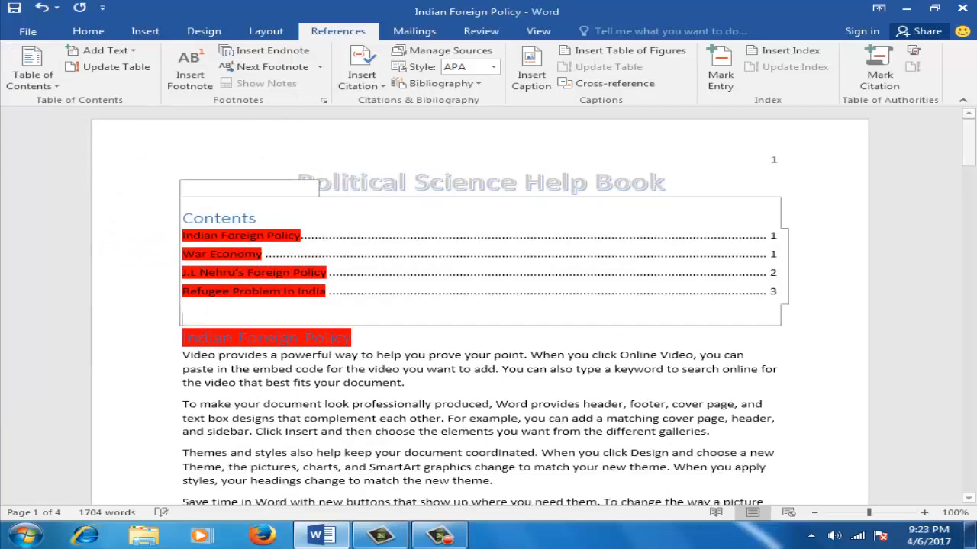
{"action": "left_click", "coordinate": [386, 344]}
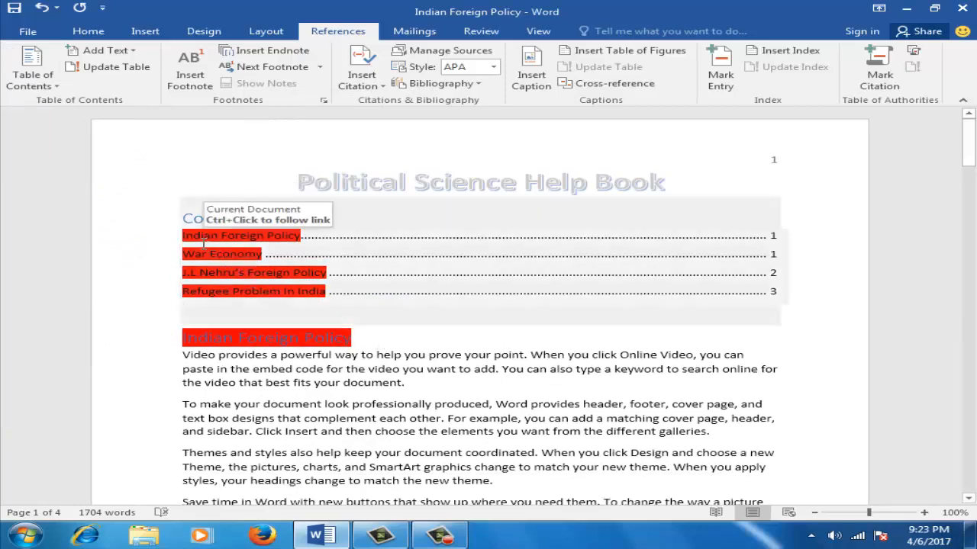
Center the "Contents" title of the table of contents and set its font size to 22.
{"action": "left_click_drag", "start_coordinate": [276, 222], "coordinate": [174, 218]}
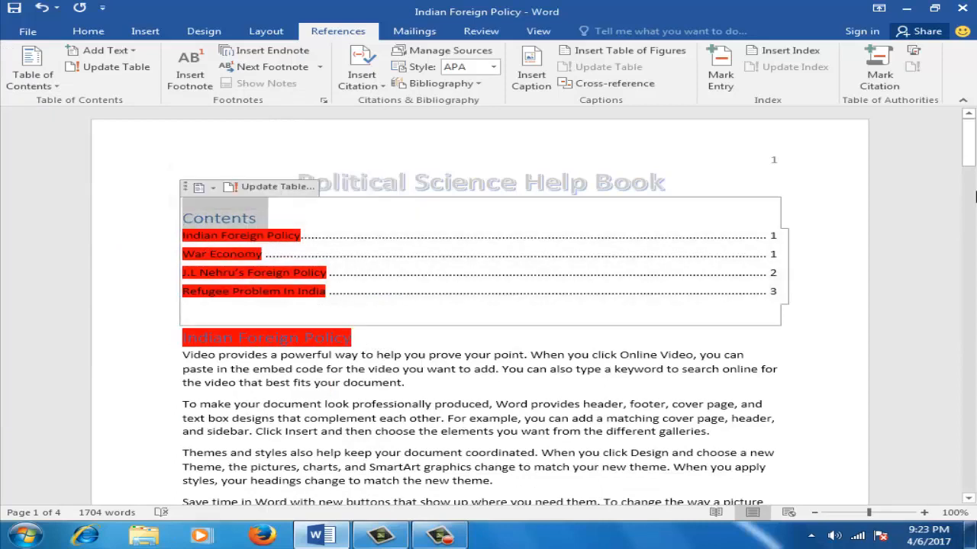
{"action": "left_click", "coordinate": [88, 31]}
{"action": "left_click", "coordinate": [355, 79]}
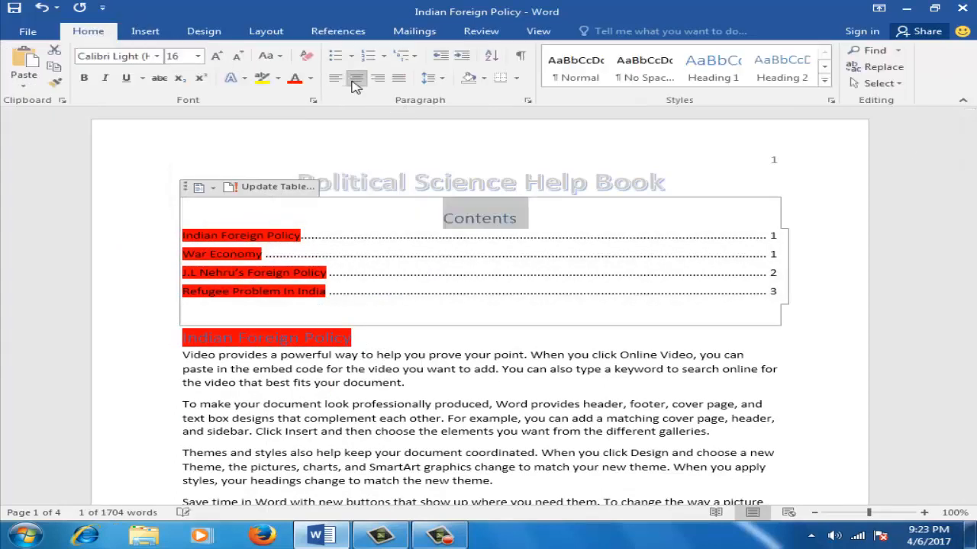
{"action": "left_click", "coordinate": [534, 225]}
{"action": "left_click_drag", "start_coordinate": [528, 218], "coordinate": [425, 218]}
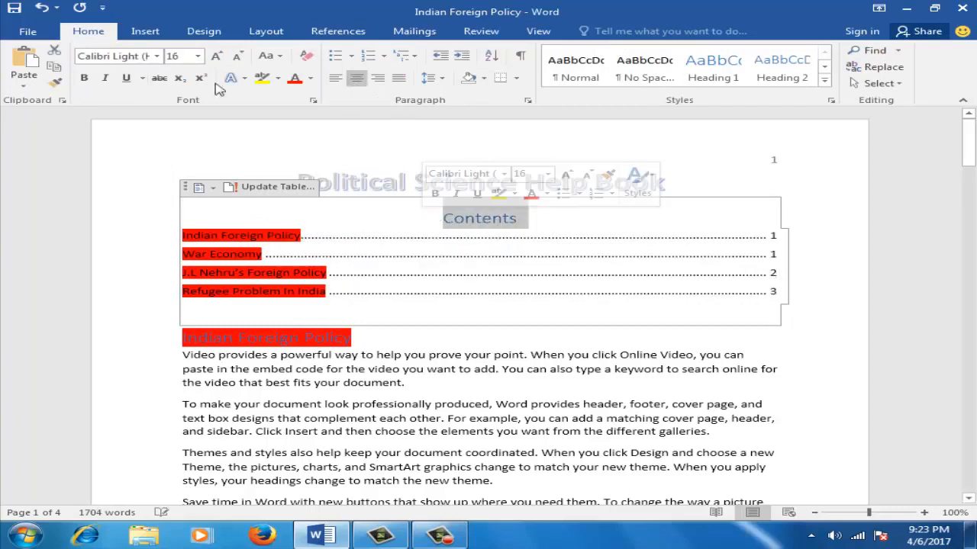
{"action": "left_click", "coordinate": [200, 59]}
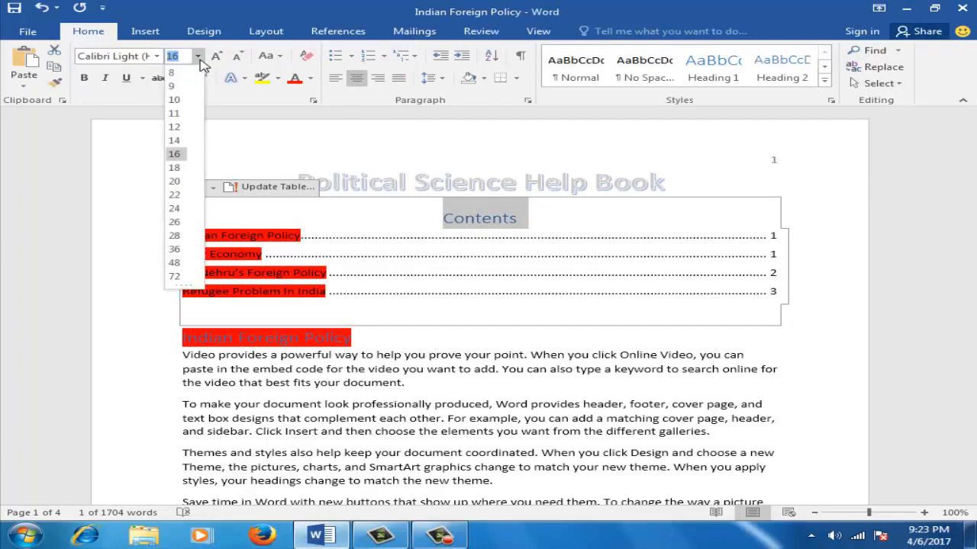
{"action": "left_click", "coordinate": [183, 192]}
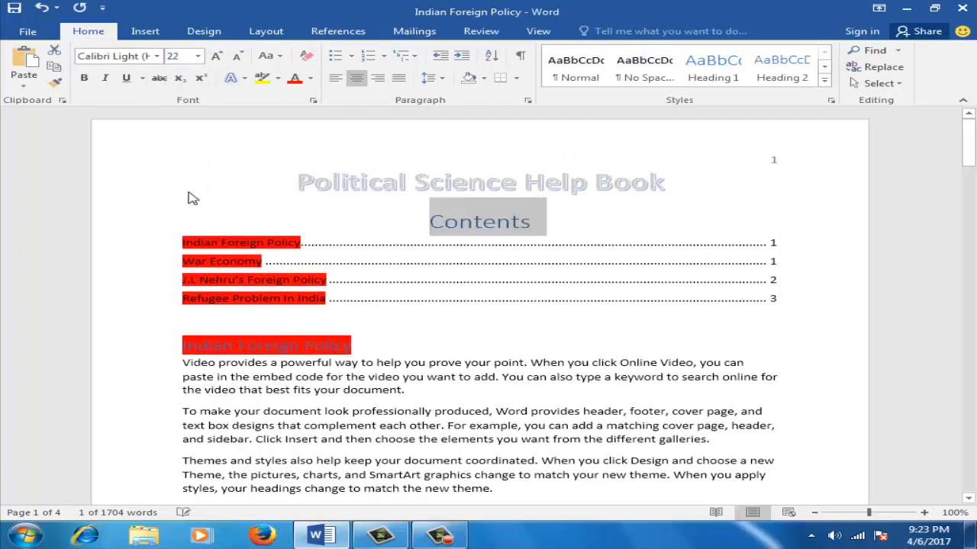
{"action": "left_click", "coordinate": [351, 279]}
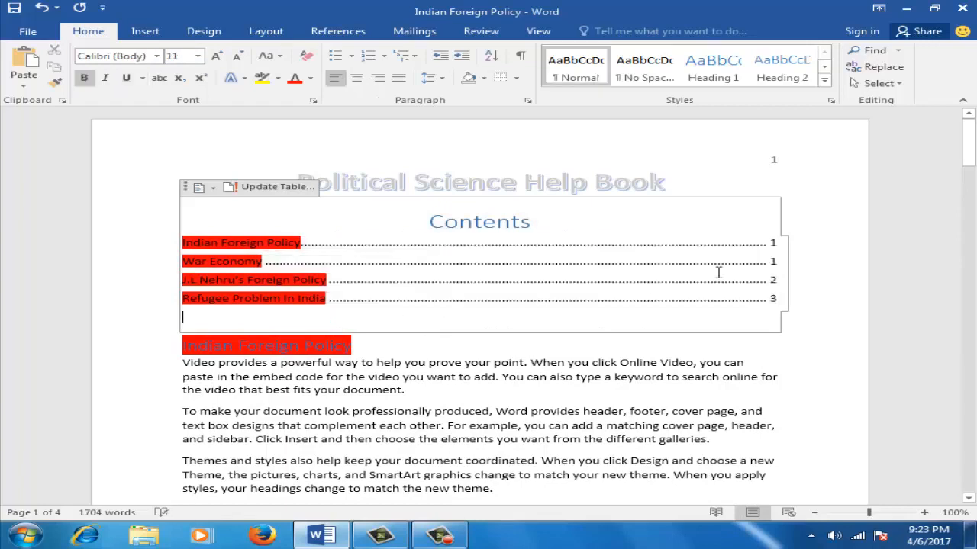
Center the "Indian Foreign Policy" heading below the table of contents and apply a bold, outlined text effect preset to it.
{"action": "left_click", "coordinate": [278, 311]}
{"action": "left_click_drag", "start_coordinate": [361, 351], "coordinate": [154, 347]}
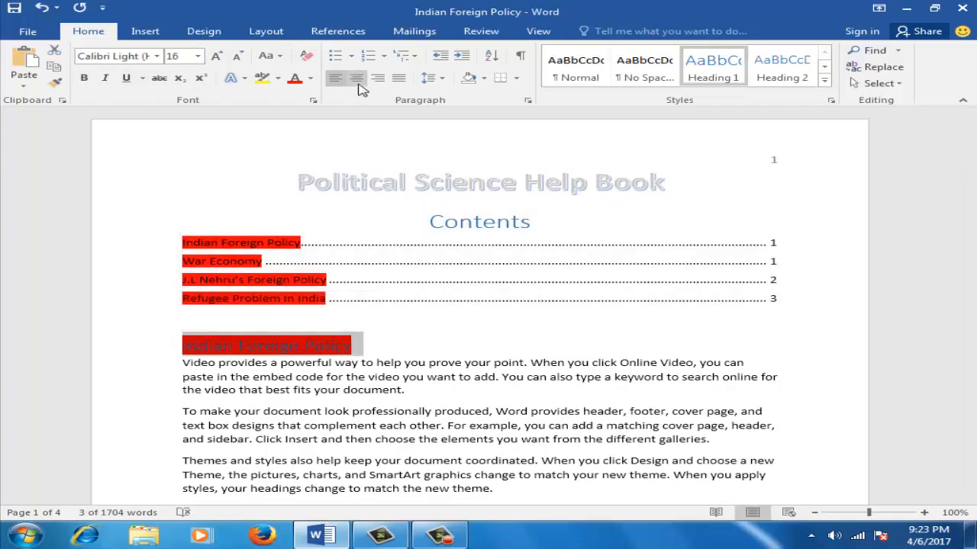
{"action": "left_click", "coordinate": [357, 79]}
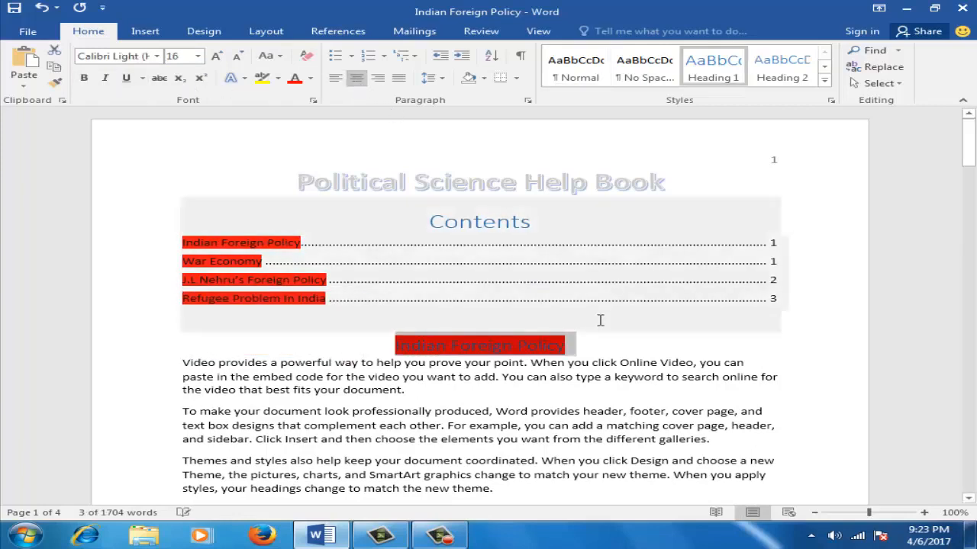
{"action": "left_click", "coordinate": [232, 78]}
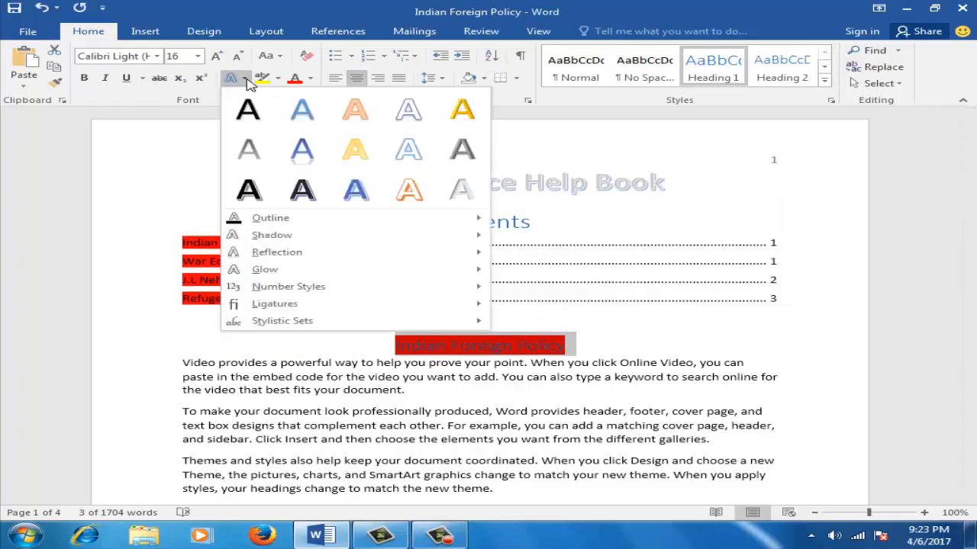
{"action": "left_click", "coordinate": [296, 206]}
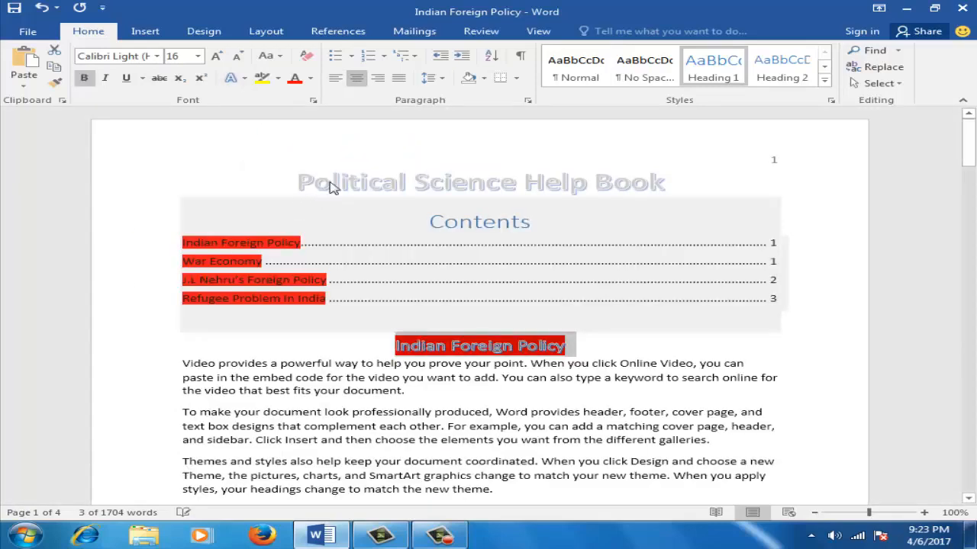
Set the font size of the "Indian Foreign Policy" heading below the table of contents to 36.
{"action": "left_click", "coordinate": [198, 56]}
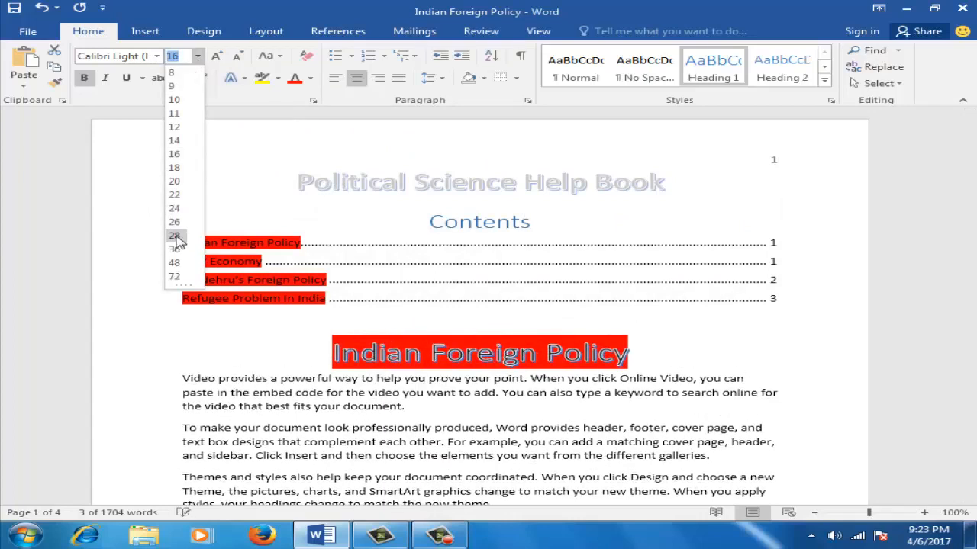
{"action": "left_click", "coordinate": [175, 249]}
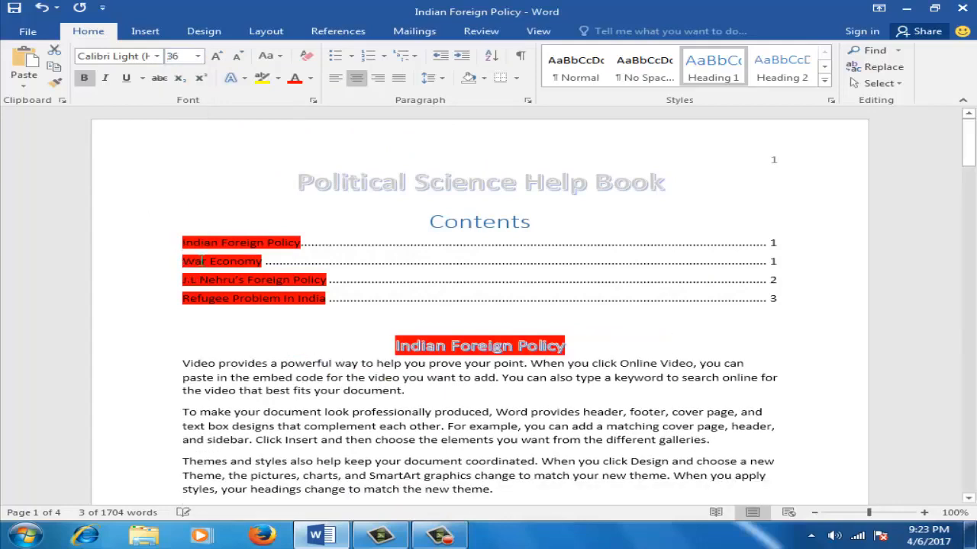
{"action": "left_click", "coordinate": [721, 351]}
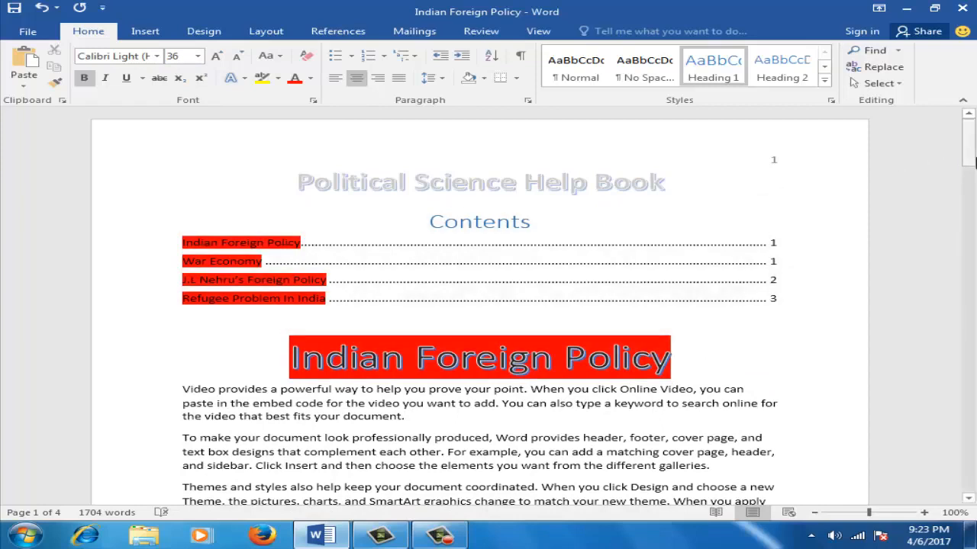
Follow the table of contents link to the "J.L Nehru's Foreign Policy" heading, and return to the start of the document.
{"action": "left_click_drag", "start_coordinate": [971, 162], "coordinate": [973, 294]}
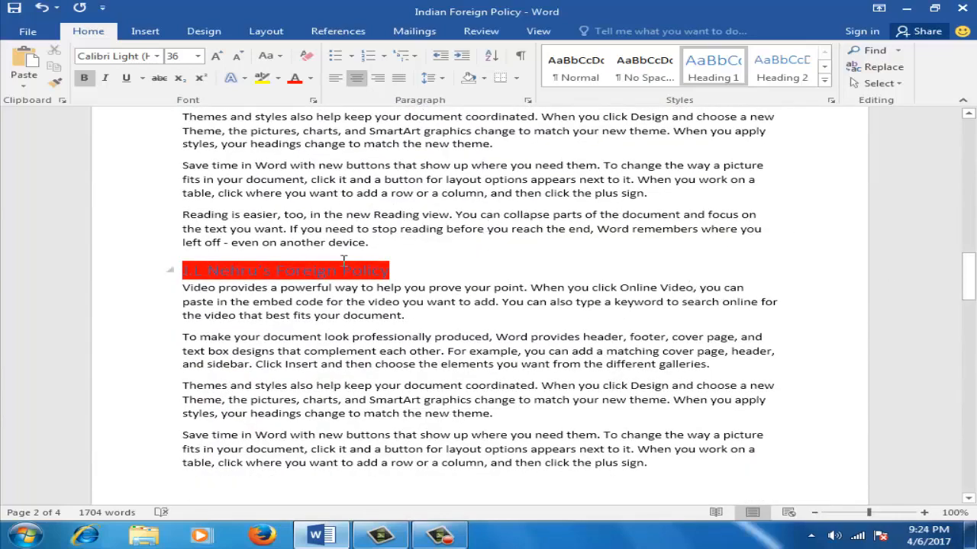
{"action": "left_click_drag", "start_coordinate": [971, 311], "coordinate": [973, 148]}
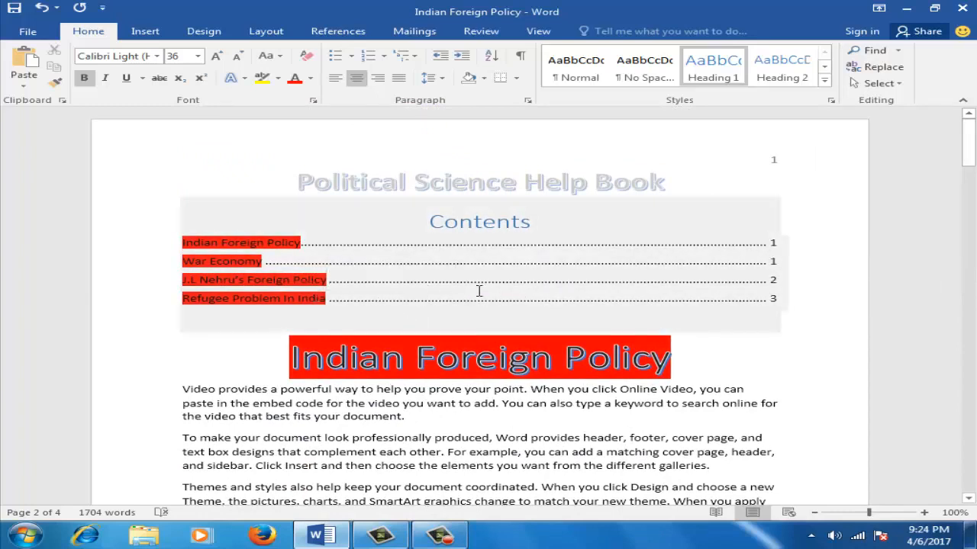
{"action": "left_click", "coordinate": [393, 416]}
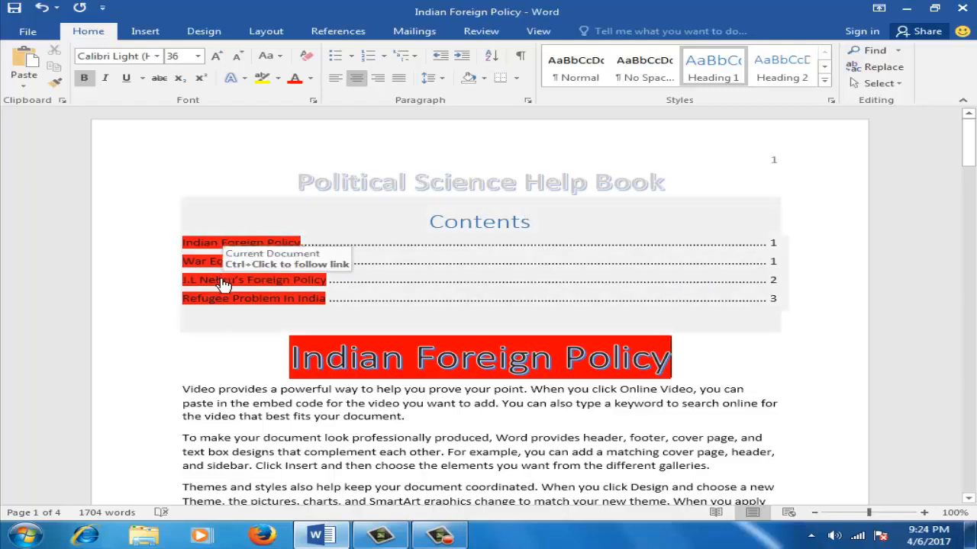
{"action": "left_click", "coordinate": [222, 281], "text": "ctrl"}
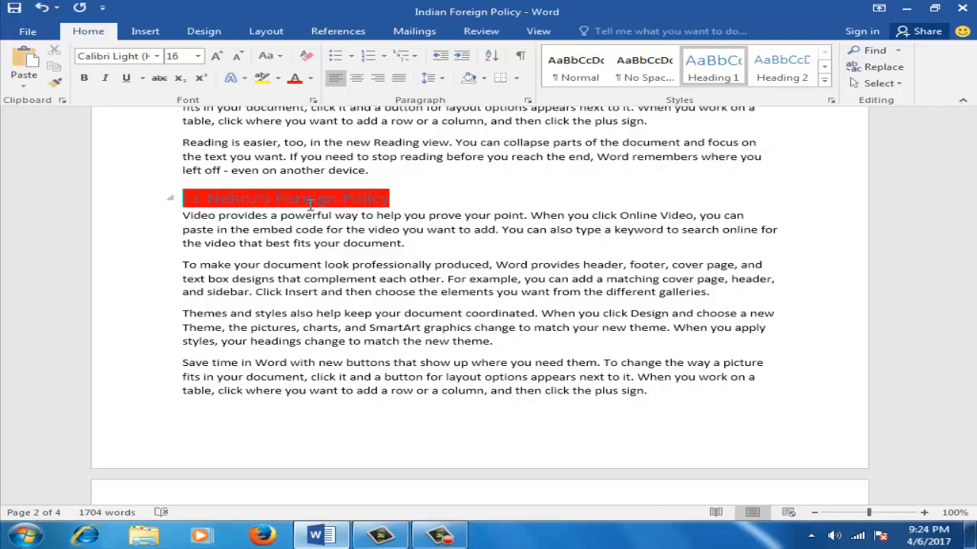
{"action": "left_click", "coordinate": [339, 34]}
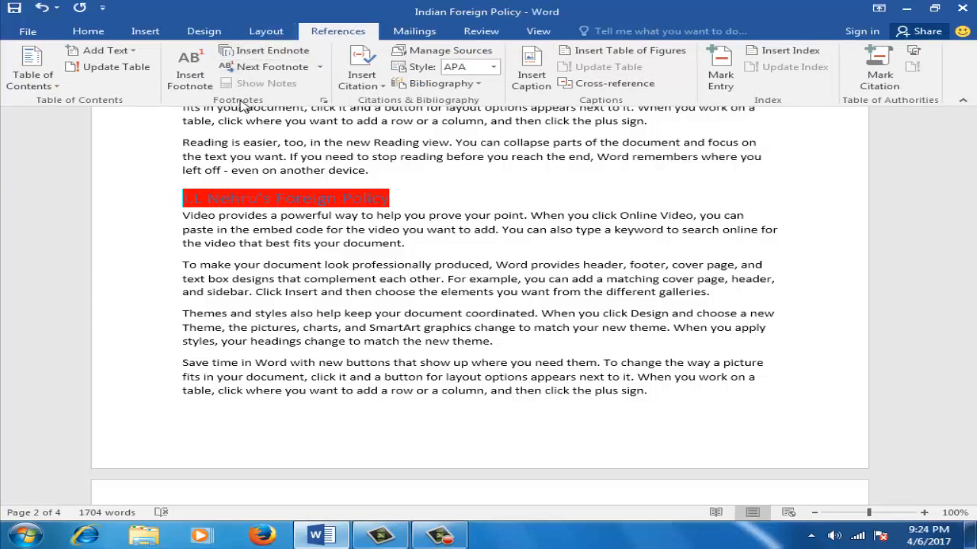
{"action": "left_click_drag", "start_coordinate": [968, 306], "coordinate": [969, 158]}
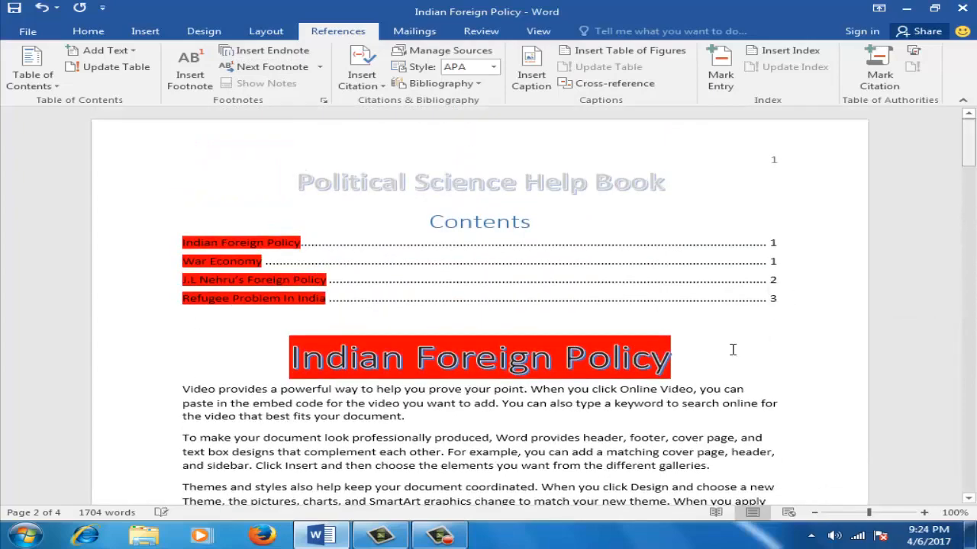
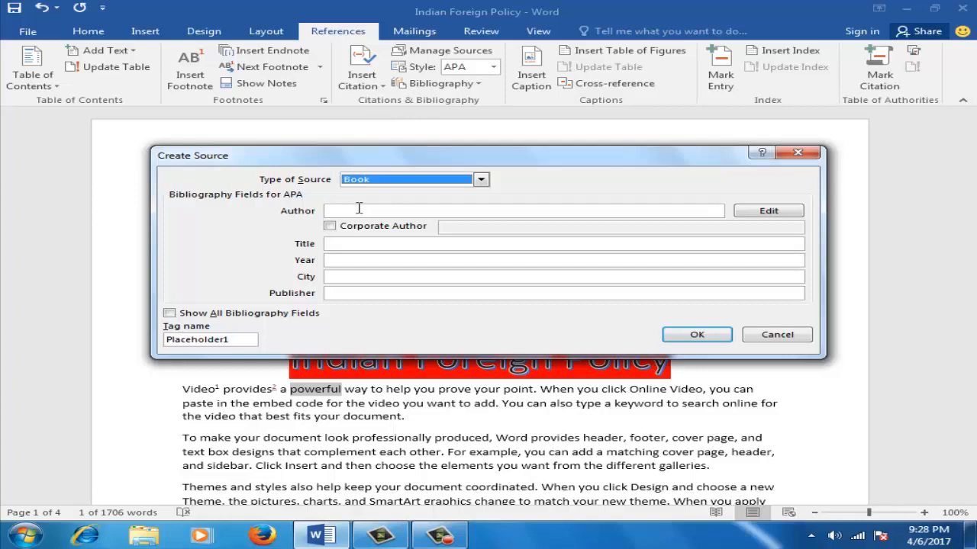
Fill in the author's name, the title Folicle and the year 2012 for the new book source.
{"action": "left_click", "coordinate": [359, 210]}
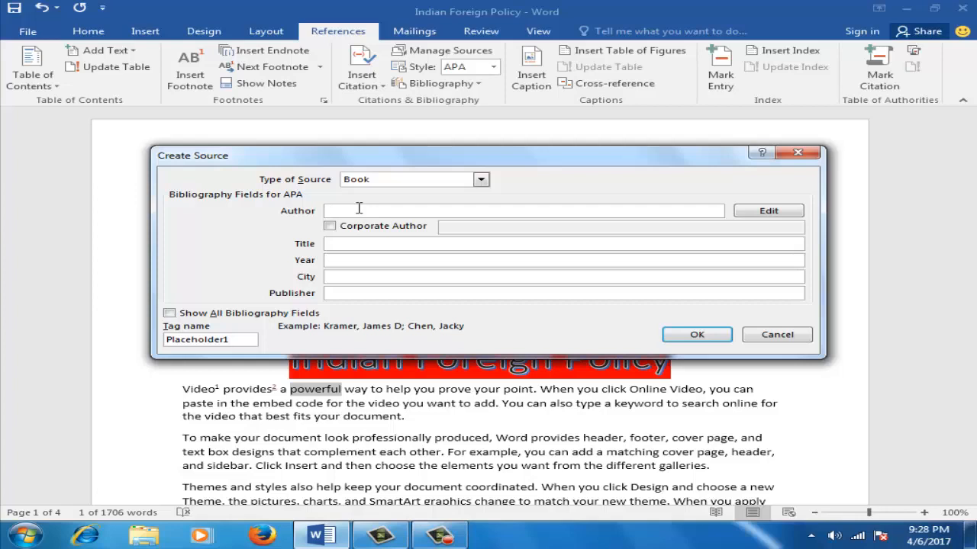
{"action": "type", "text": "Dr. Scrape"}
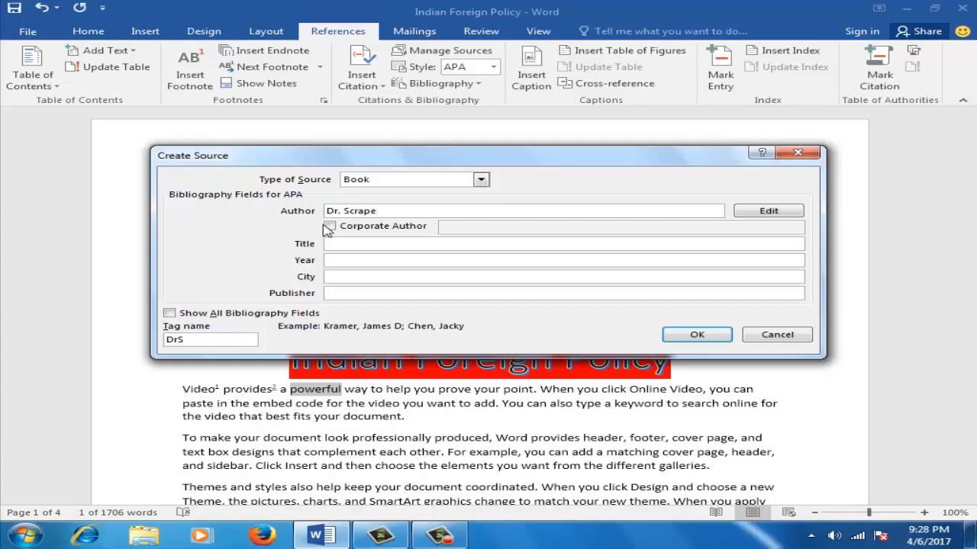
{"action": "left_click", "coordinate": [343, 243]}
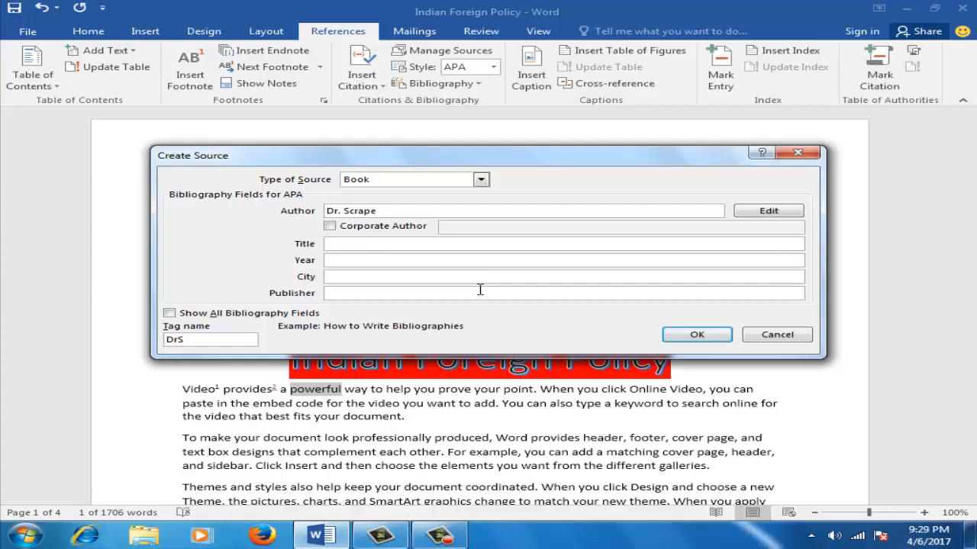
{"action": "type", "text": "Folicle"}
{"action": "left_click", "coordinate": [342, 261]}
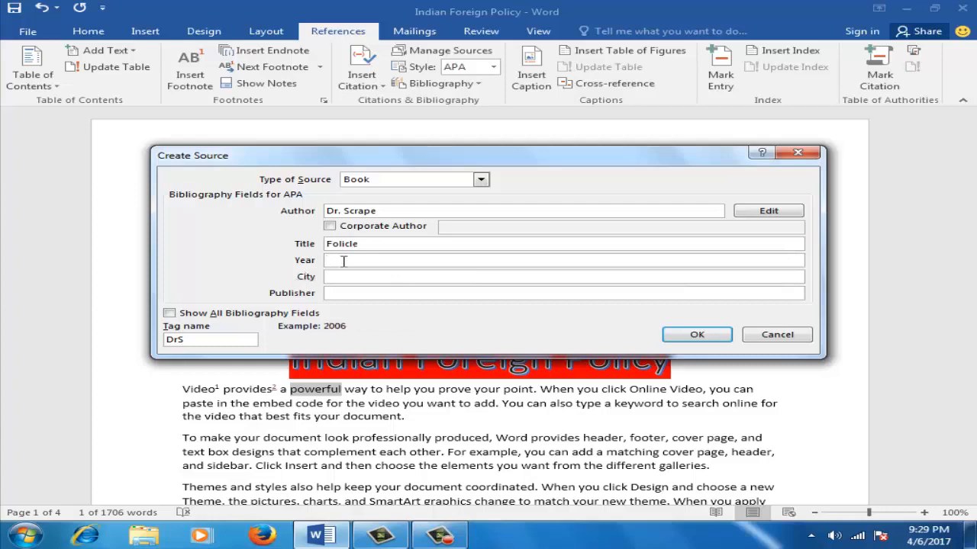
{"action": "type", "text": "3"}
{"action": "key", "text": "BackSpace"}
{"action": "type", "text": "2012"}
Set the source's city to Newyork and publisher to Penguin, and create it as a citation replacing the word "powerful".
{"action": "left_click", "coordinate": [351, 278]}
{"action": "type", "text": "Newyork"}
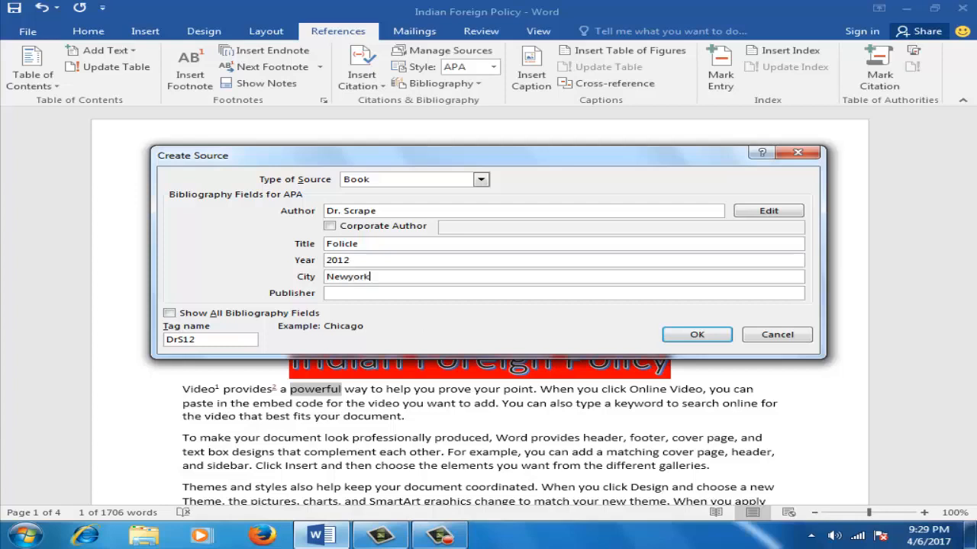
{"action": "left_click", "coordinate": [388, 295]}
{"action": "type", "text": "Penguin"}
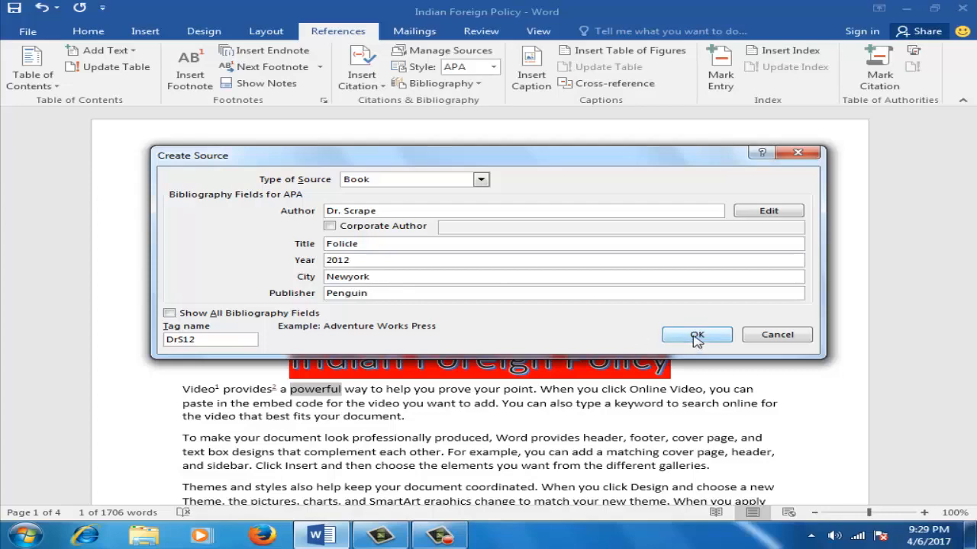
{"action": "left_click", "coordinate": [696, 338]}
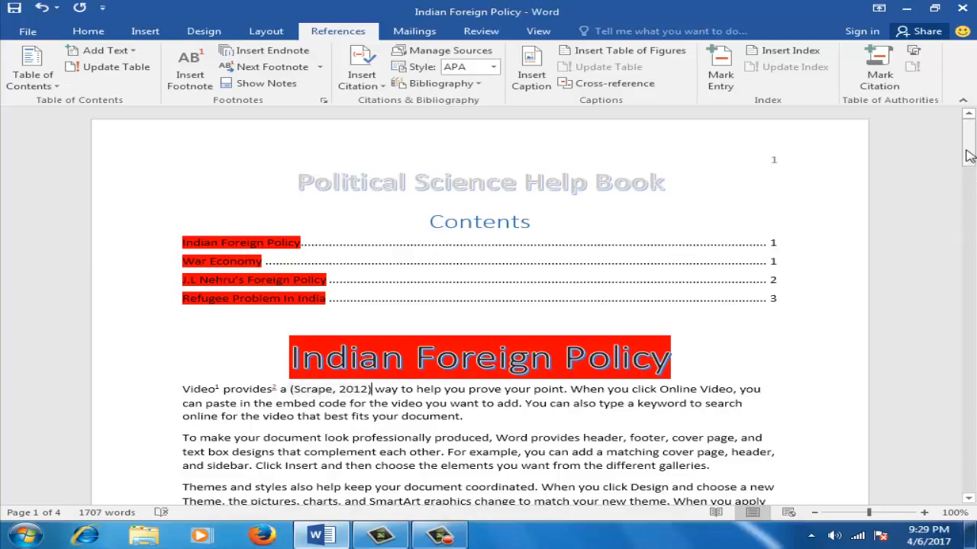
View the Edit Citation options of the citation in the first paragraph, and close them without changes.
{"action": "left_click_drag", "start_coordinate": [968, 155], "coordinate": [968, 172]}
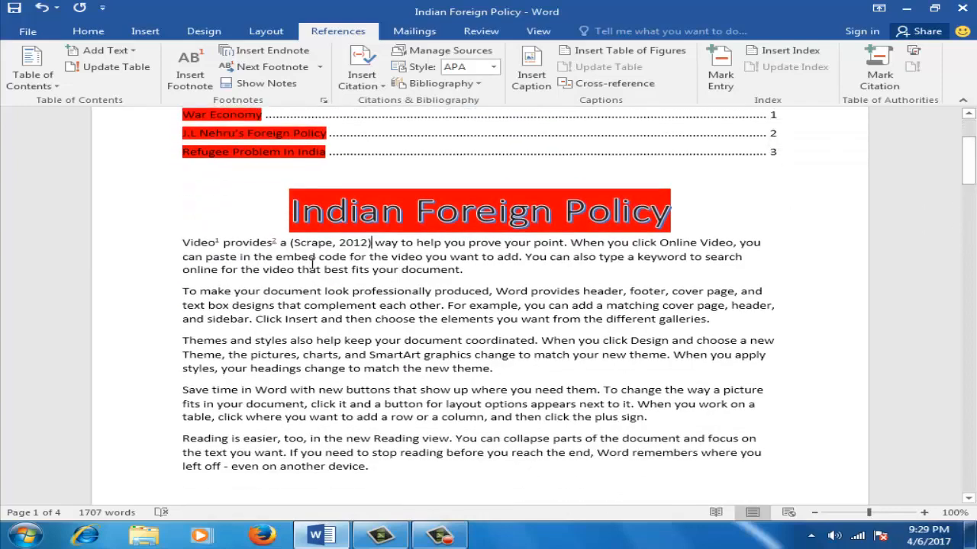
{"action": "left_click", "coordinate": [346, 242]}
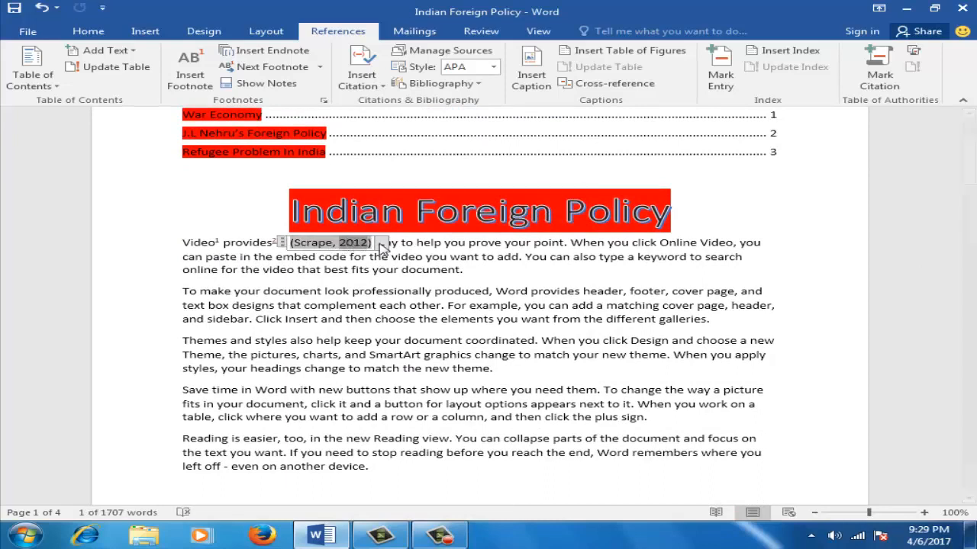
{"action": "left_click", "coordinate": [382, 243]}
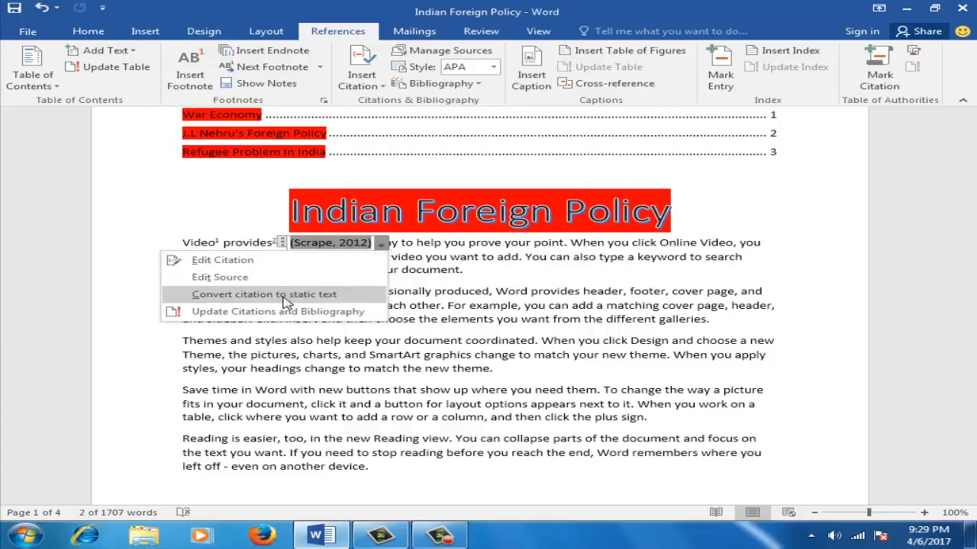
{"action": "left_click", "coordinate": [256, 260]}
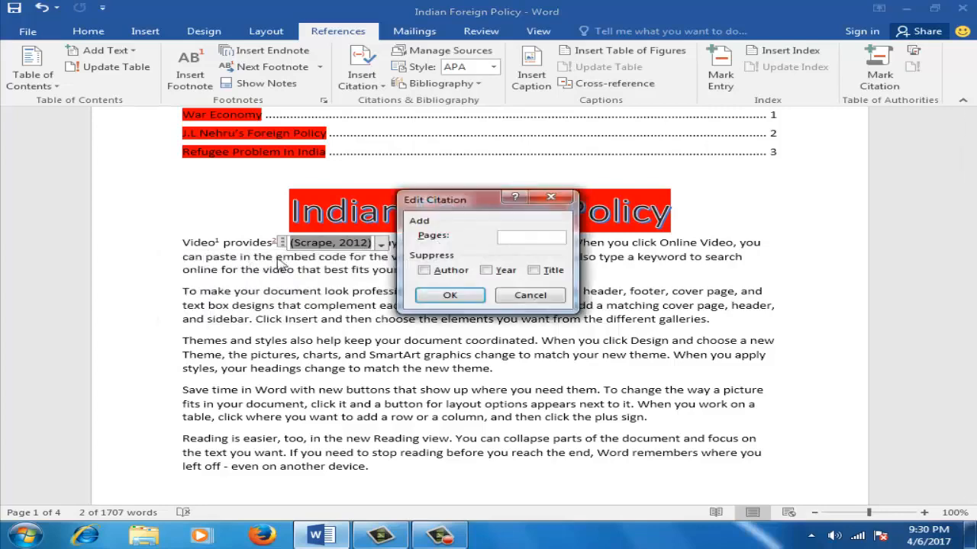
{"action": "left_click", "coordinate": [551, 198]}
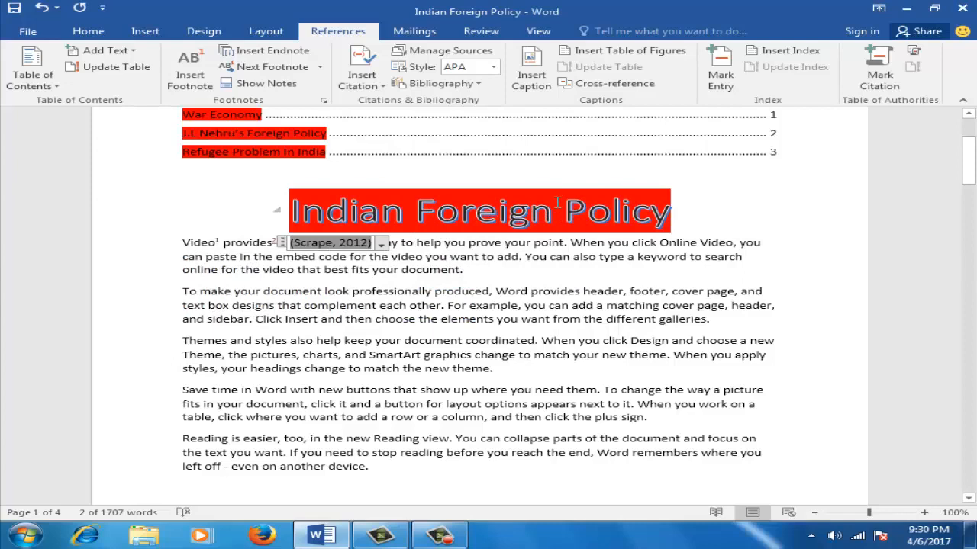
{"action": "left_click", "coordinate": [733, 217]}
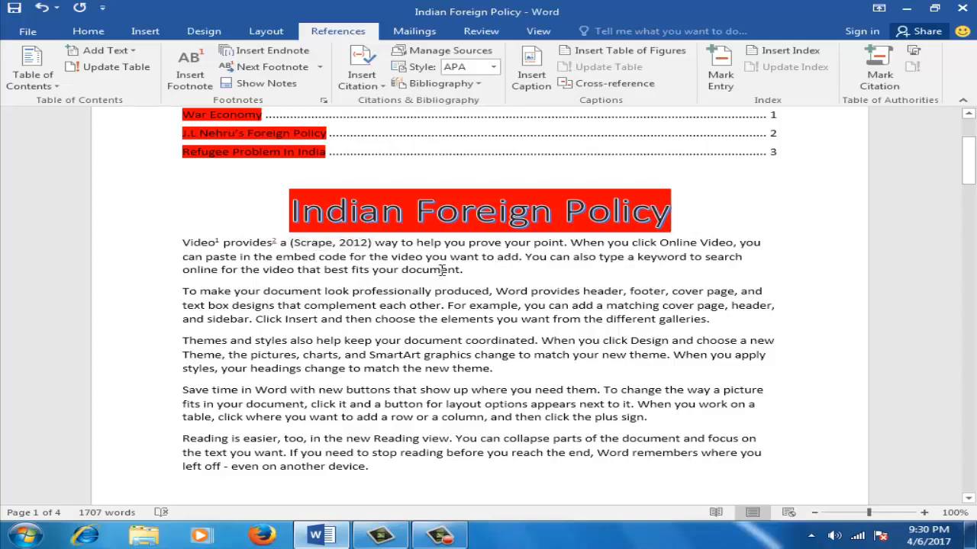
Try converting the citation in the first paragraph to static text, and undo the conversion.
{"action": "left_click_drag", "start_coordinate": [969, 182], "coordinate": [971, 149]}
{"action": "left_click", "coordinate": [351, 391]}
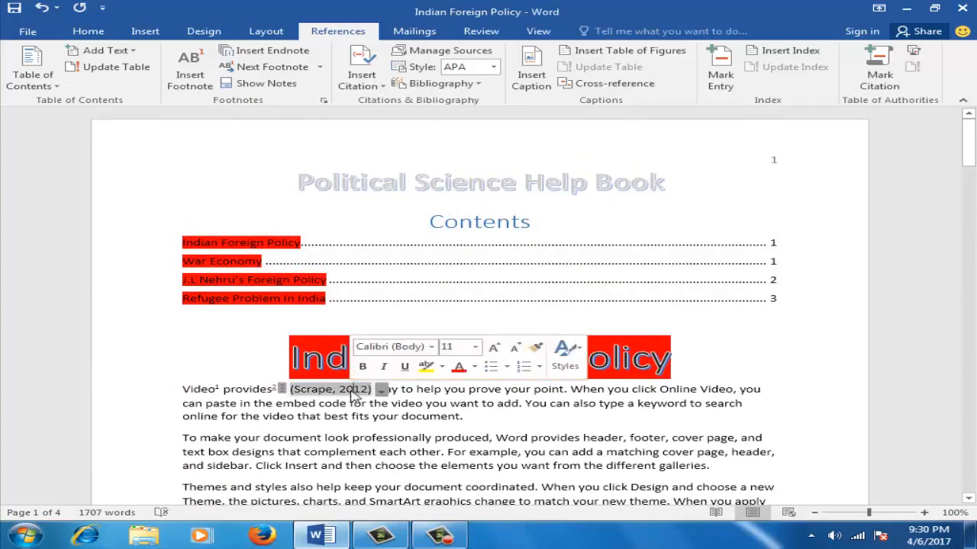
{"action": "left_click", "coordinate": [382, 391]}
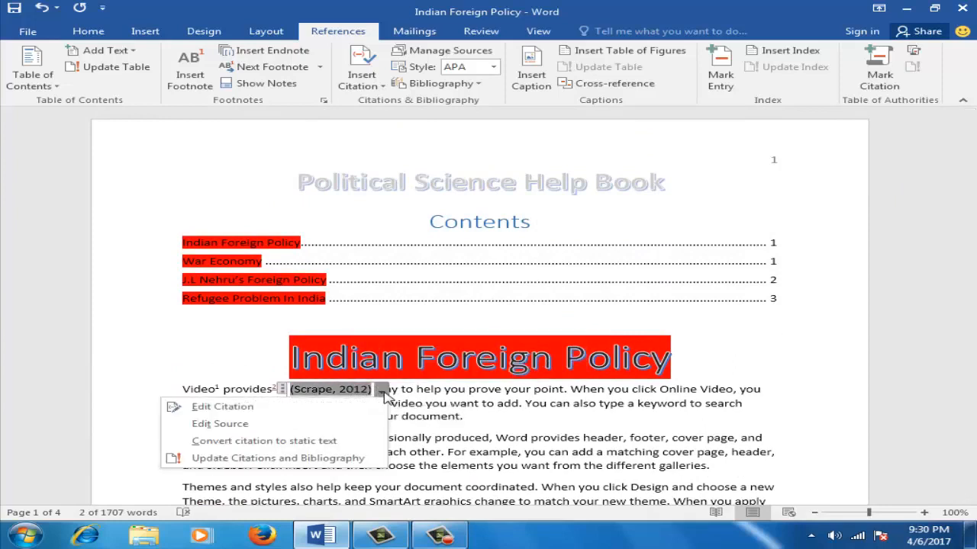
{"action": "left_click", "coordinate": [287, 446]}
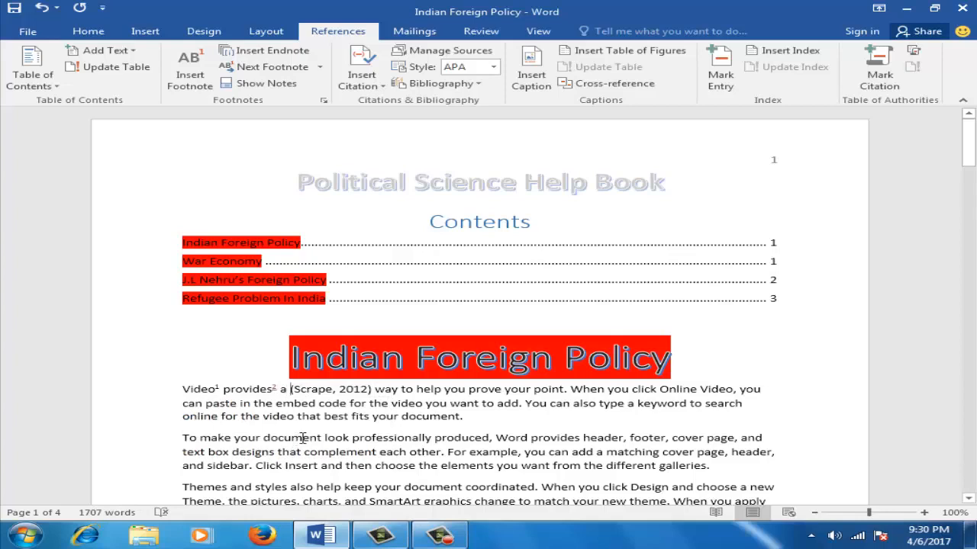
{"action": "key", "text": "ctrl+z"}
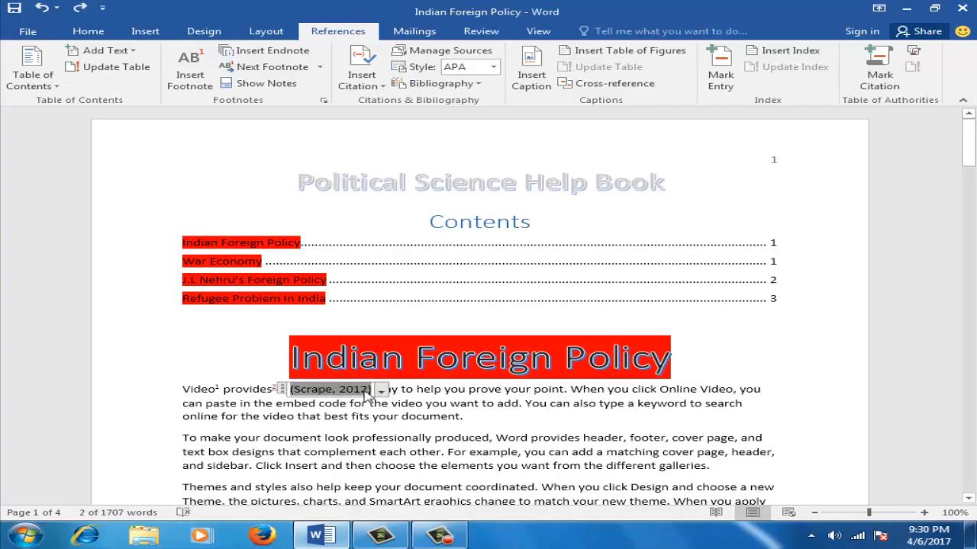
{"action": "left_click", "coordinate": [731, 350]}
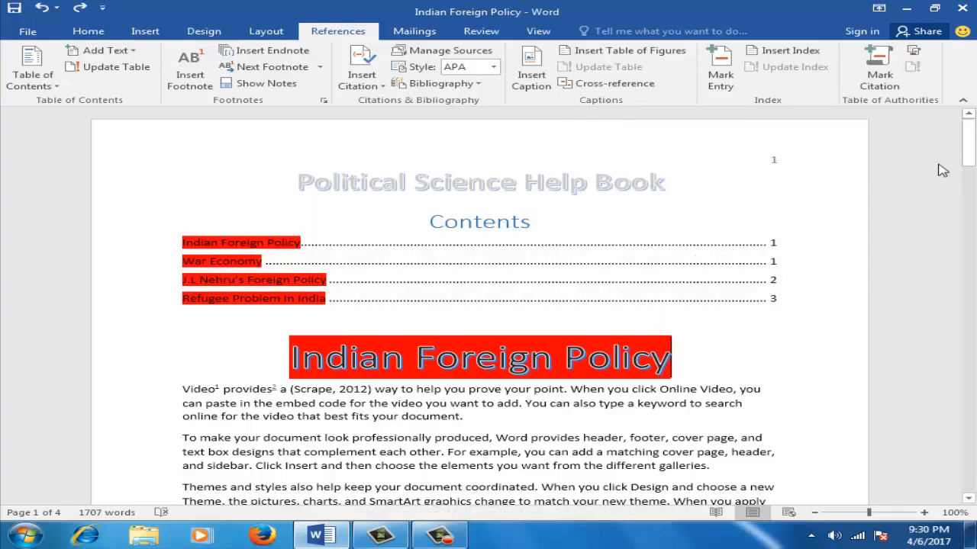
Add blank lines below the last paragraph on page 4.
{"action": "left_click_drag", "start_coordinate": [969, 153], "coordinate": [974, 464]}
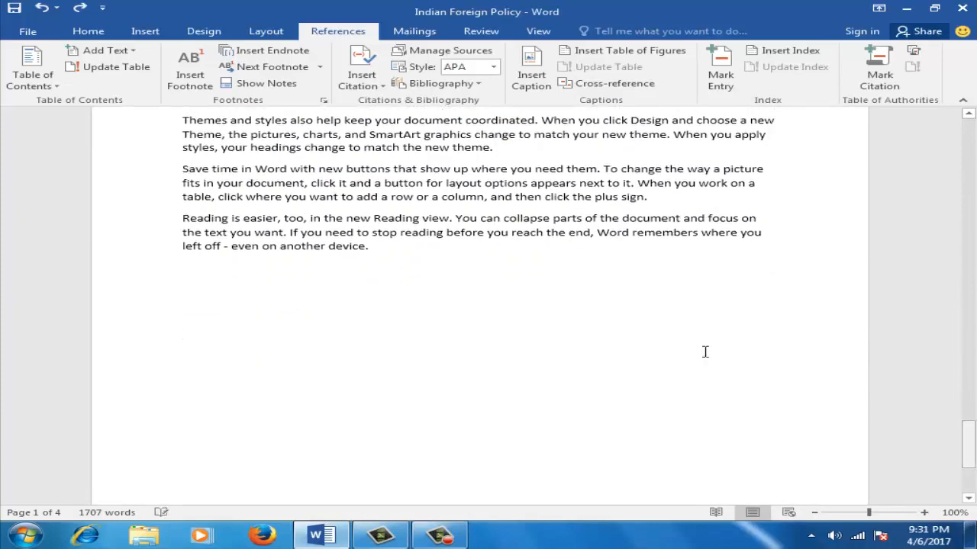
{"action": "left_click", "coordinate": [387, 255]}
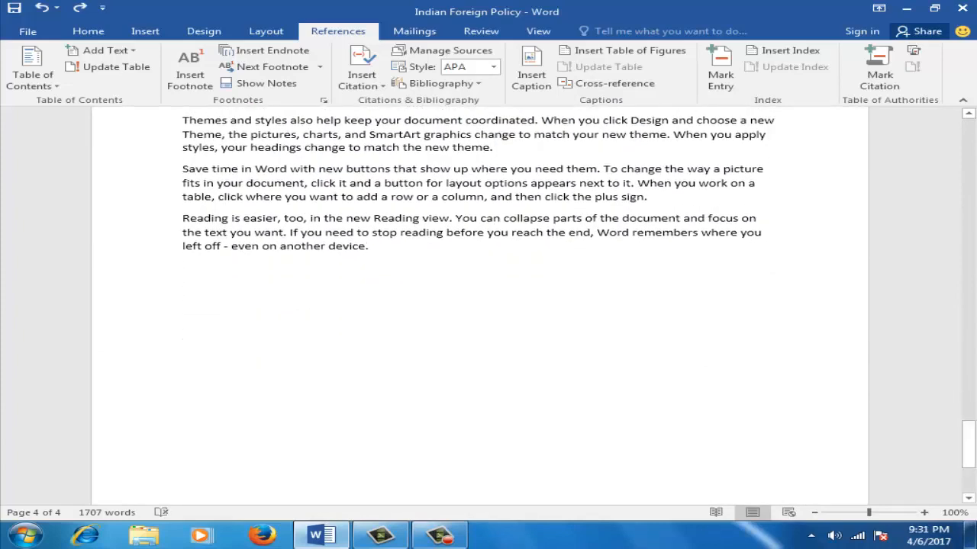
{"action": "key", "text": "Return"}
{"action": "key", "text": "Return"}
{"action": "key", "text": "Return"}
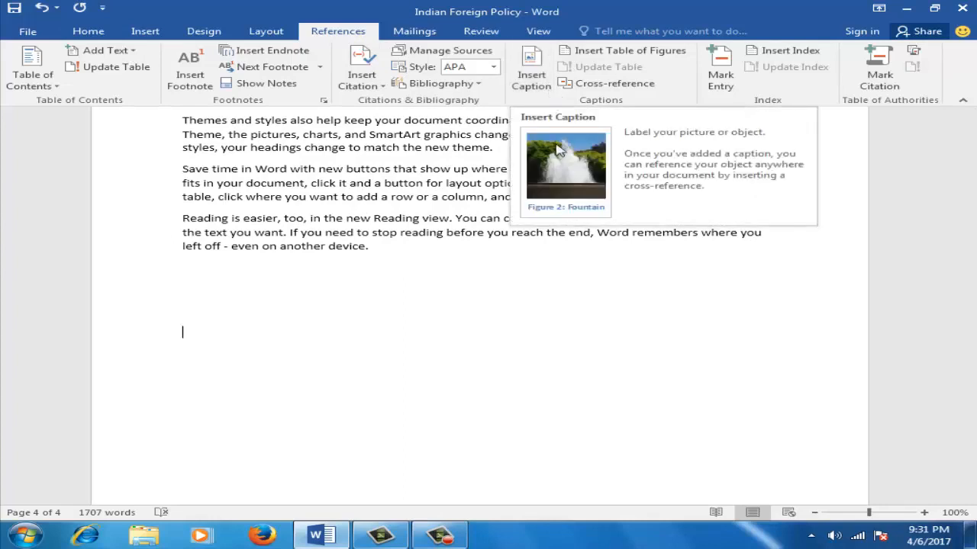
Insert the first picture from the ARTIST folder, inside "old drive 2 all song" on Local Disk (E:), below the last paragraph.
{"action": "left_click", "coordinate": [141, 37]}
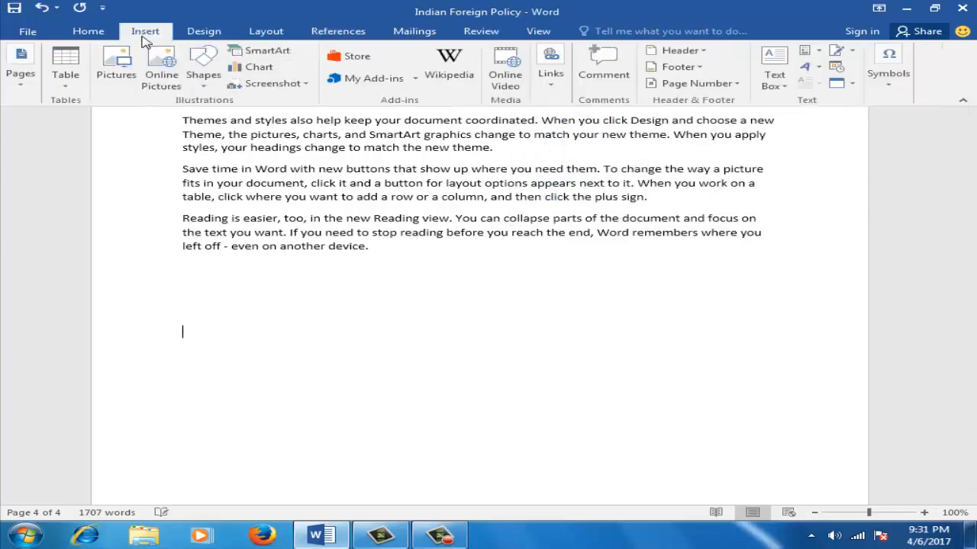
{"action": "left_click", "coordinate": [116, 76]}
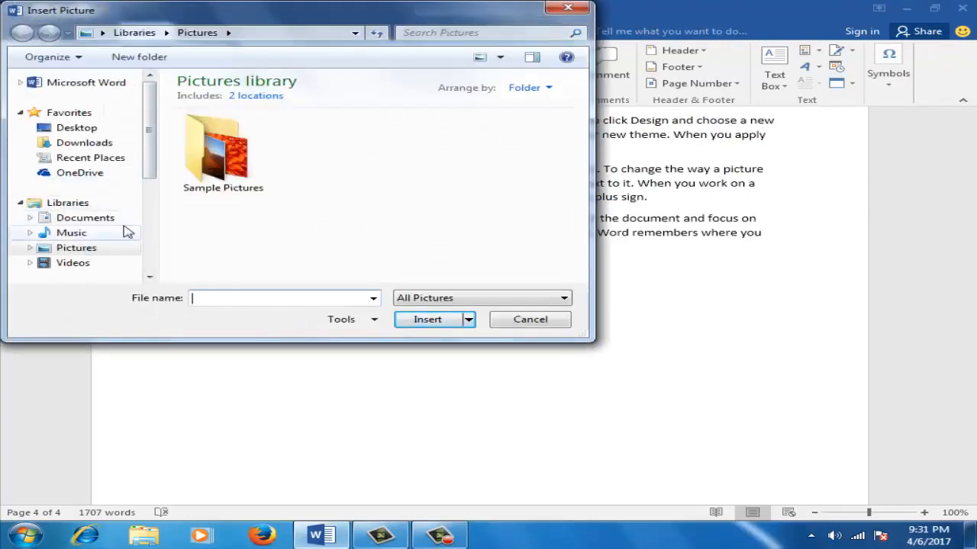
{"action": "scroll", "coordinate": [150, 191], "scroll_direction": "down", "scroll_amount": 2}
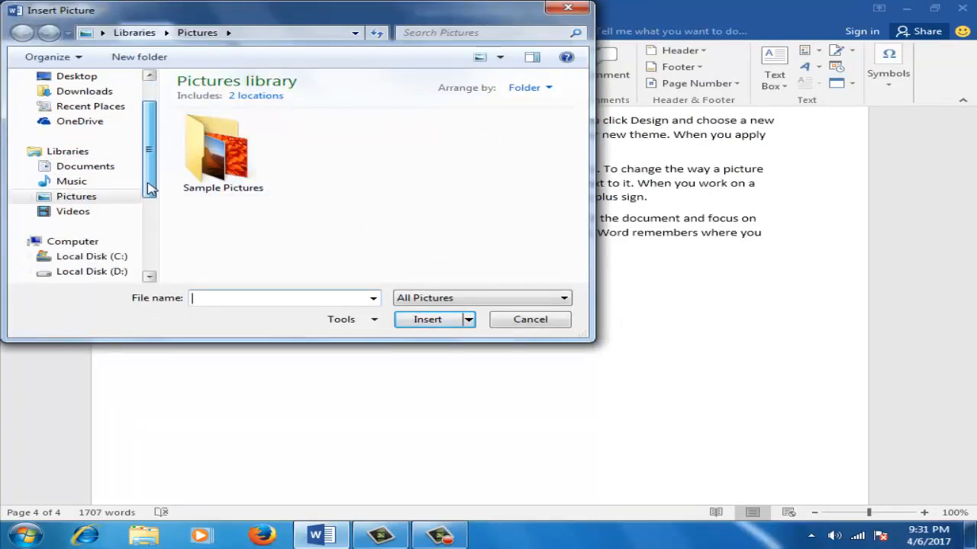
{"action": "left_click", "coordinate": [129, 271]}
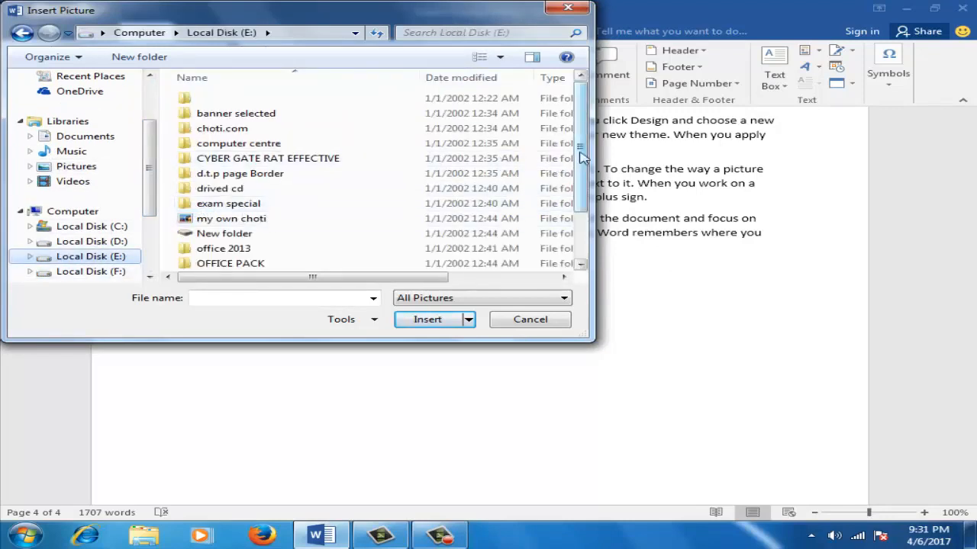
{"action": "left_click_drag", "start_coordinate": [582, 165], "coordinate": [580, 188]}
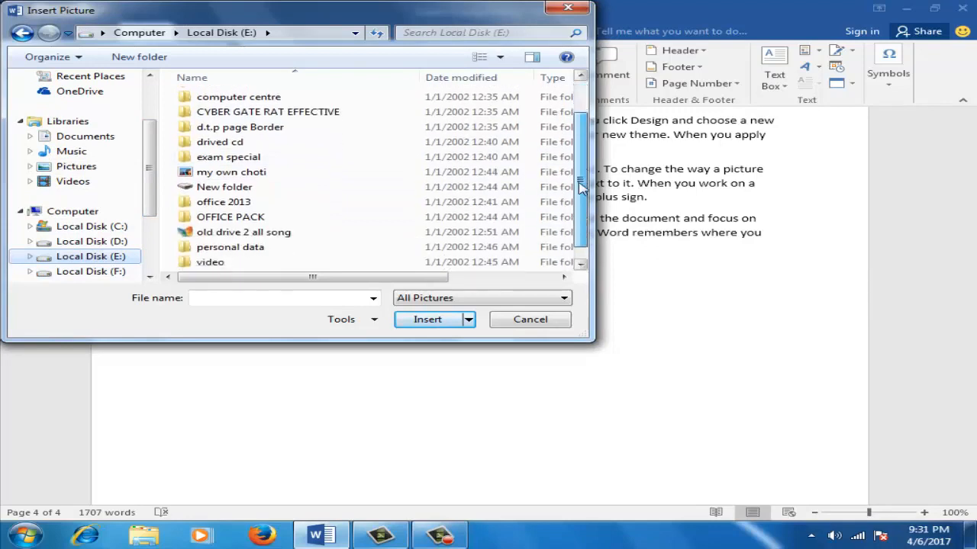
{"action": "double_click", "coordinate": [321, 234]}
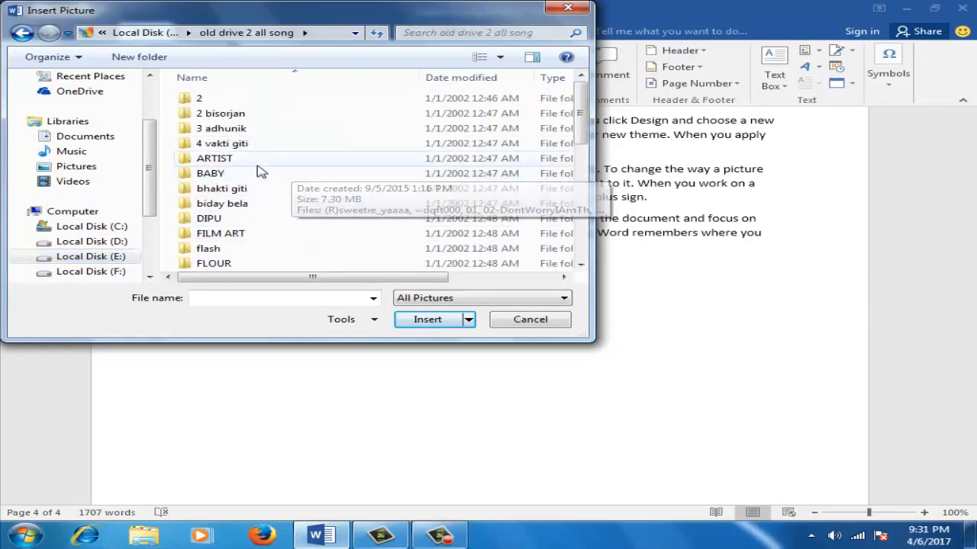
{"action": "double_click", "coordinate": [258, 164]}
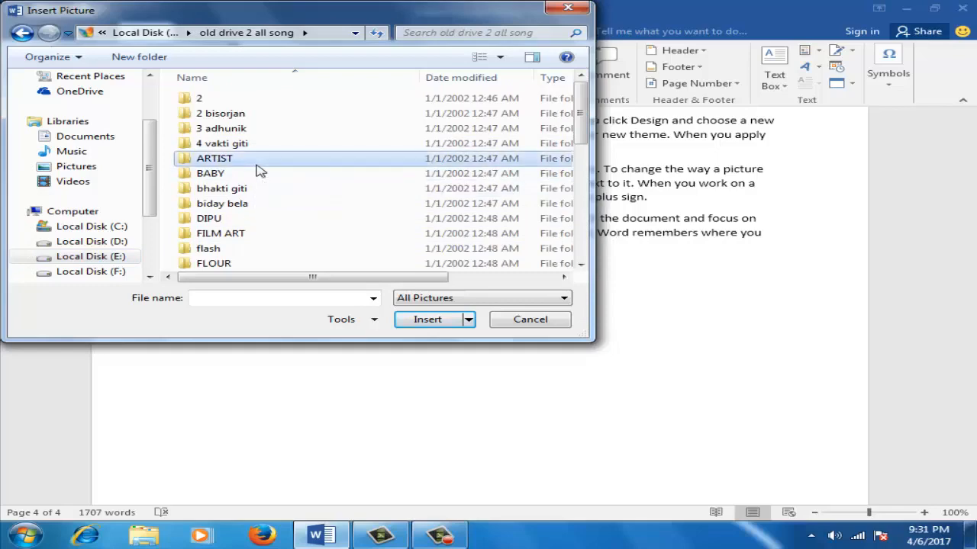
{"action": "left_click", "coordinate": [246, 157]}
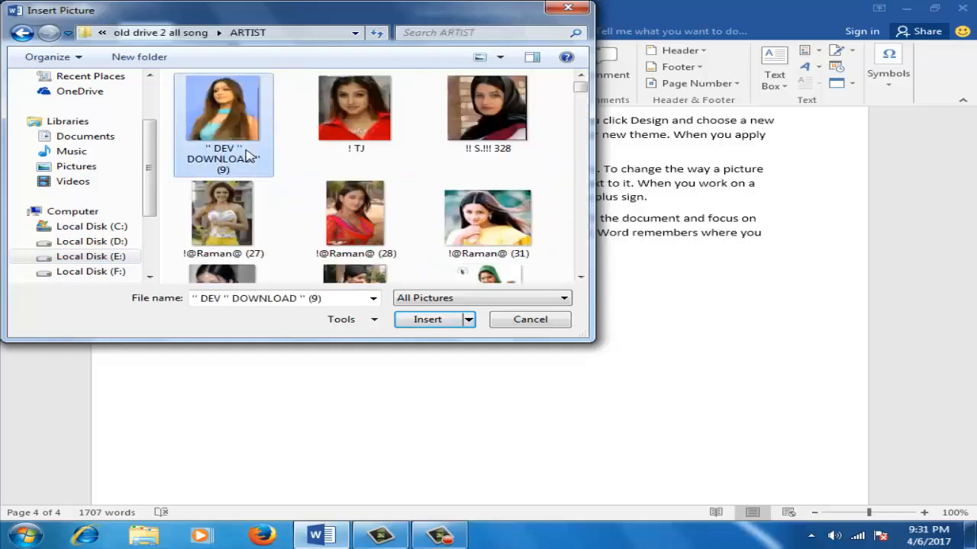
{"action": "left_click", "coordinate": [427, 319]}
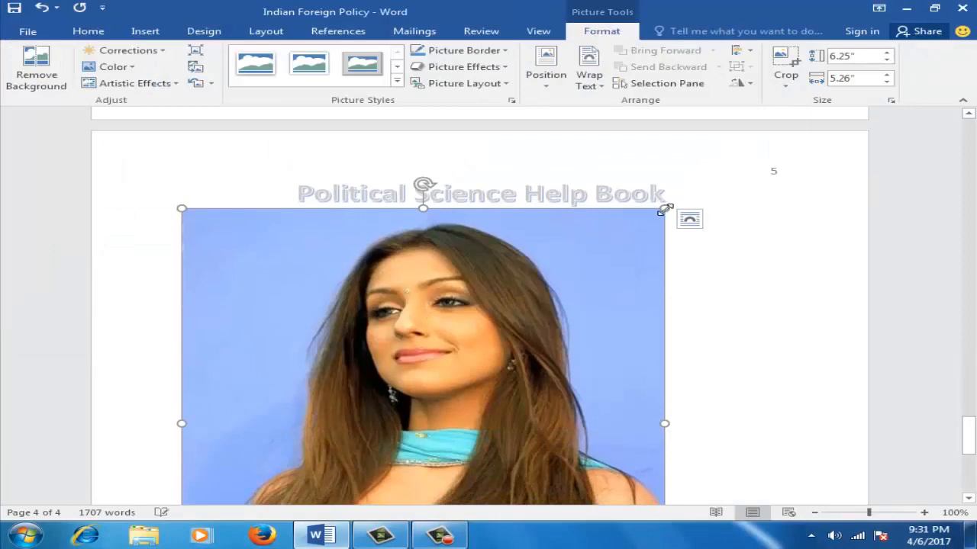
Shrink the inserted picture to about 3.7" high by 3.11" wide and set its text wrapping to Square.
{"action": "left_click_drag", "start_coordinate": [652, 217], "coordinate": [231, 387]}
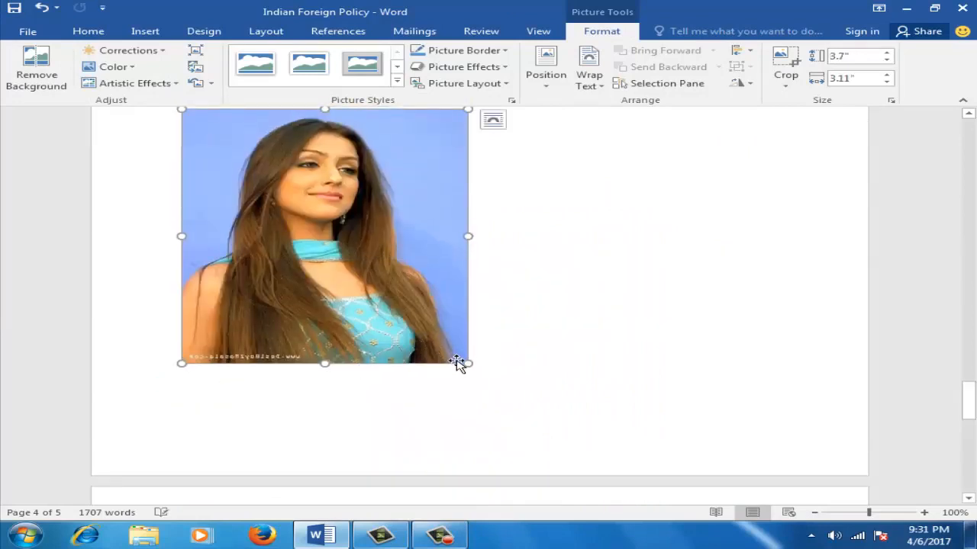
{"action": "left_click", "coordinate": [501, 126]}
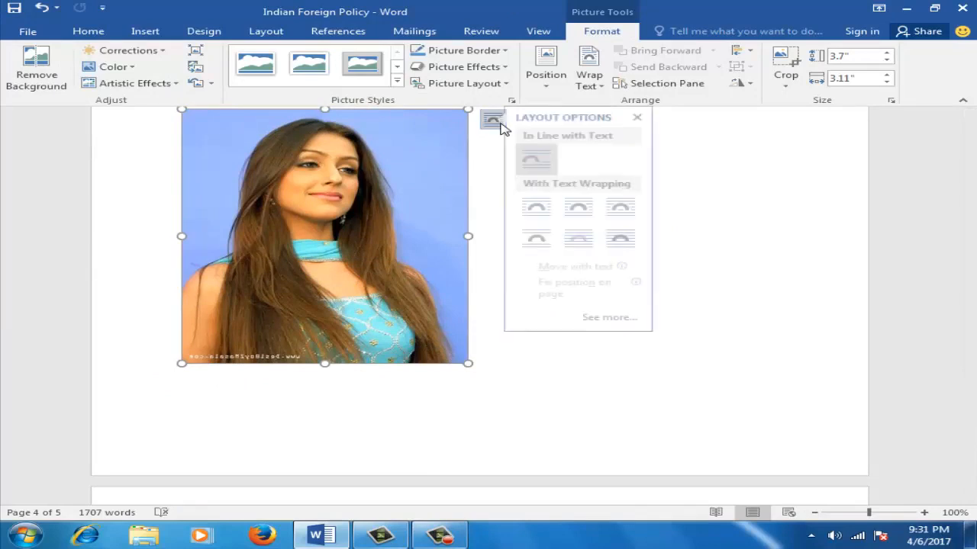
{"action": "left_click", "coordinate": [561, 213]}
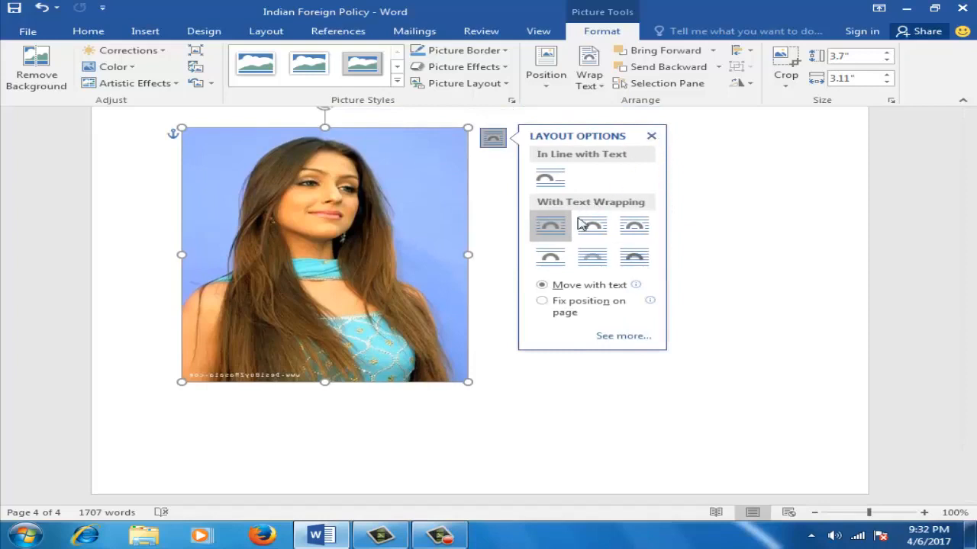
{"action": "left_click", "coordinate": [651, 136]}
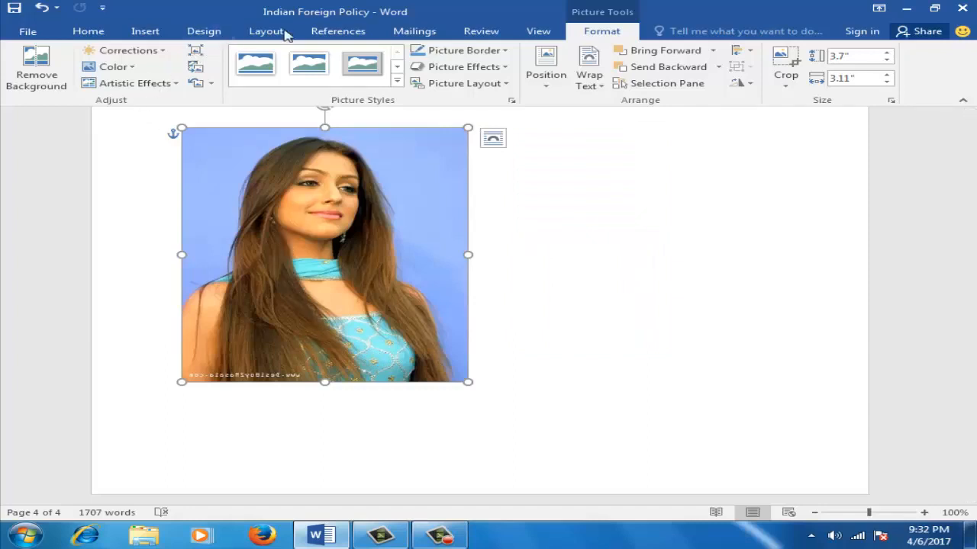
Add a numbered caption with the person's first name below the picture, excluding the Figure label.
{"action": "left_click", "coordinate": [333, 34]}
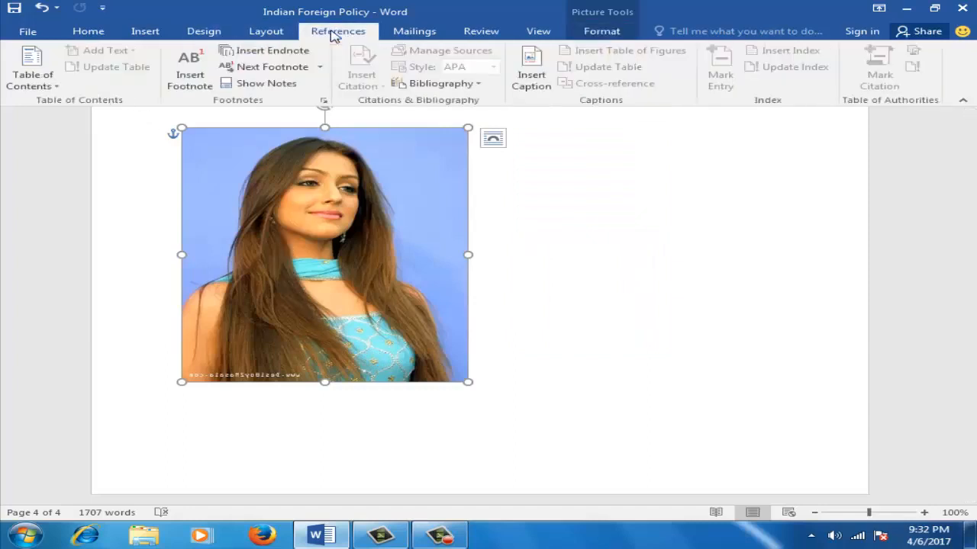
{"action": "left_click", "coordinate": [538, 93]}
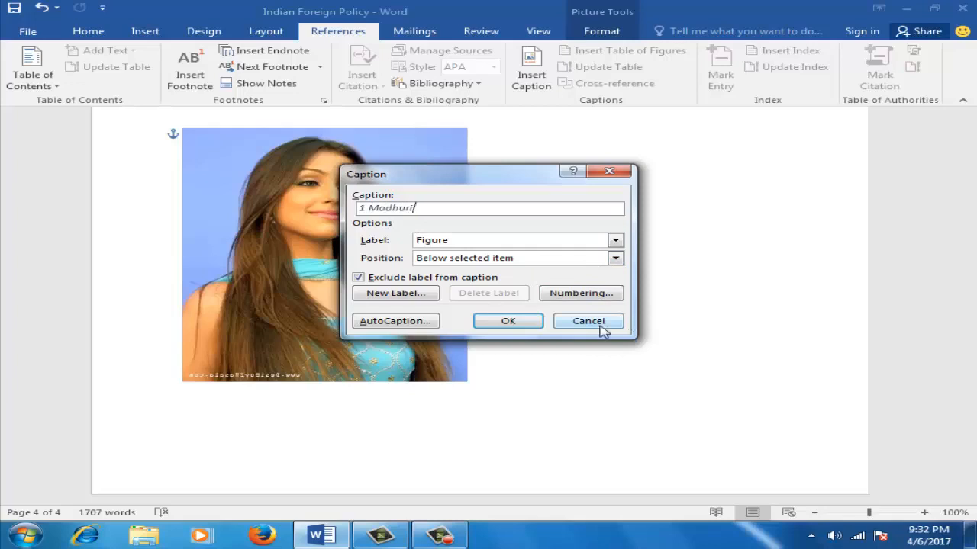
{"action": "left_click", "coordinate": [507, 326]}
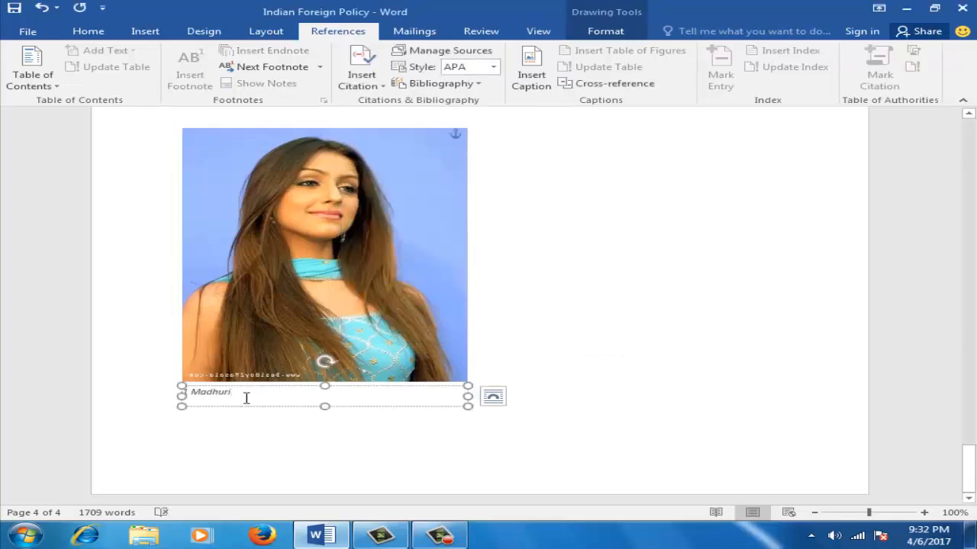
Center the caption text under the picture.
{"action": "left_click_drag", "start_coordinate": [246, 397], "coordinate": [183, 393]}
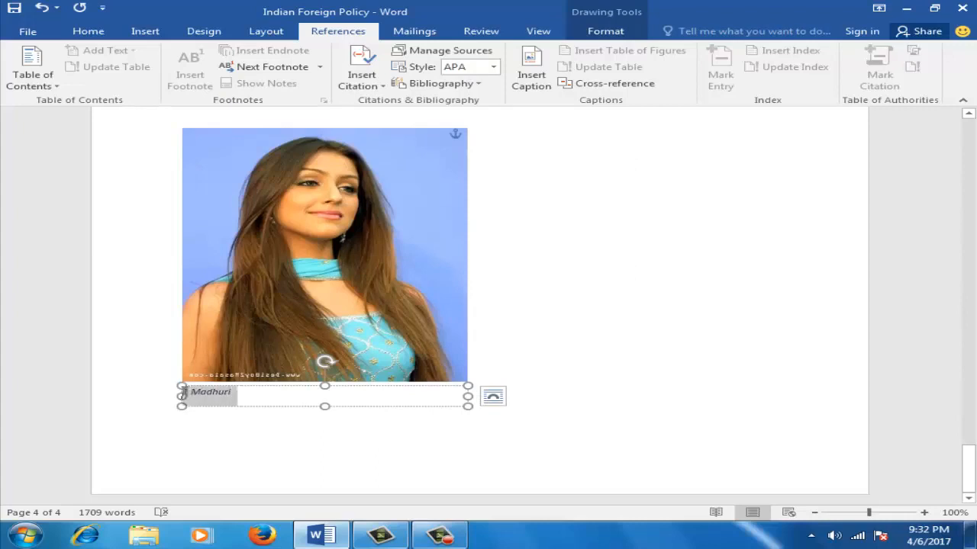
{"action": "left_click", "coordinate": [74, 35]}
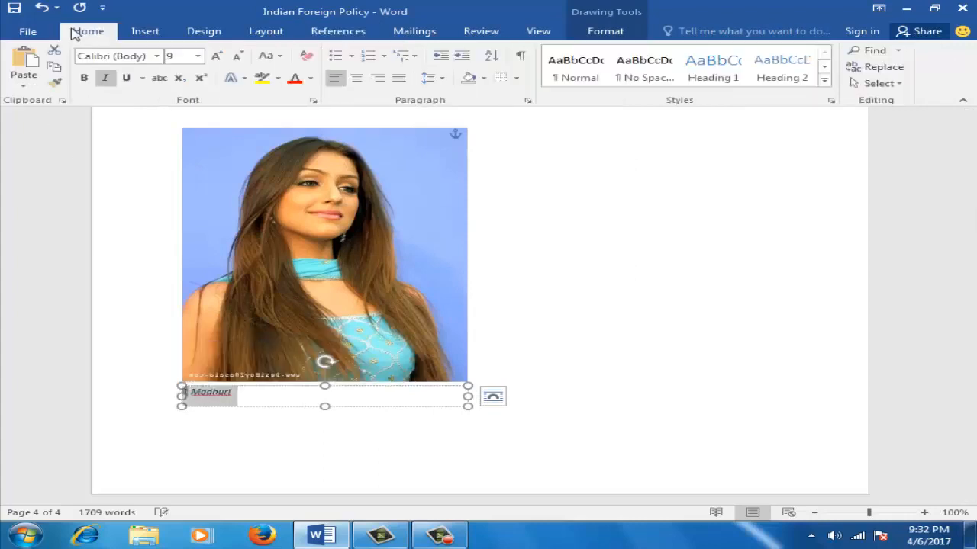
{"action": "left_click", "coordinate": [356, 79]}
{"action": "left_click", "coordinate": [561, 365]}
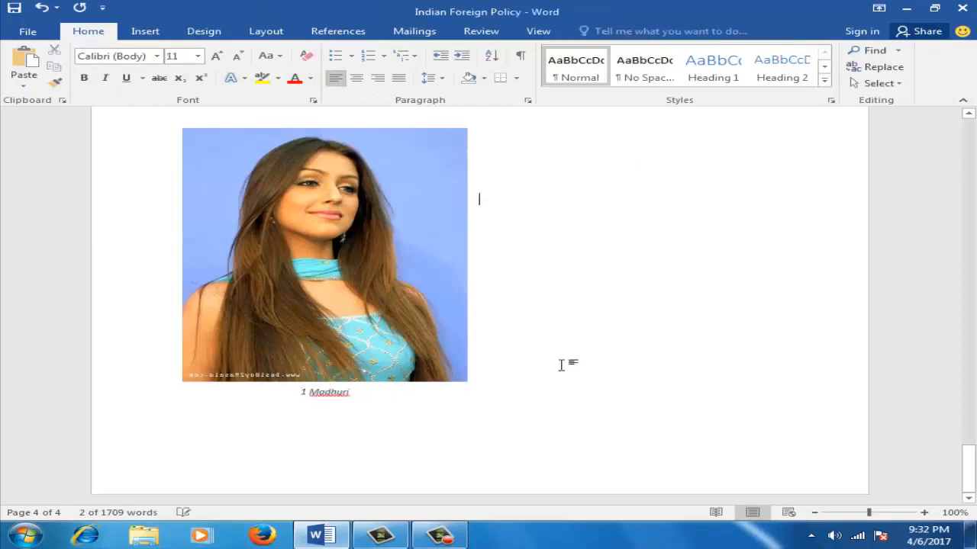
{"action": "left_click", "coordinate": [353, 393]}
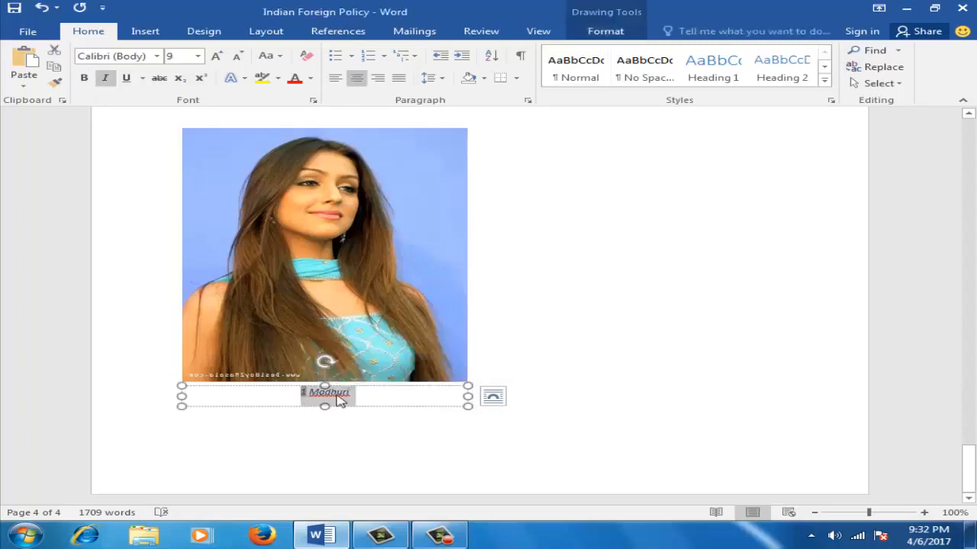
{"action": "right_click", "coordinate": [343, 398]}
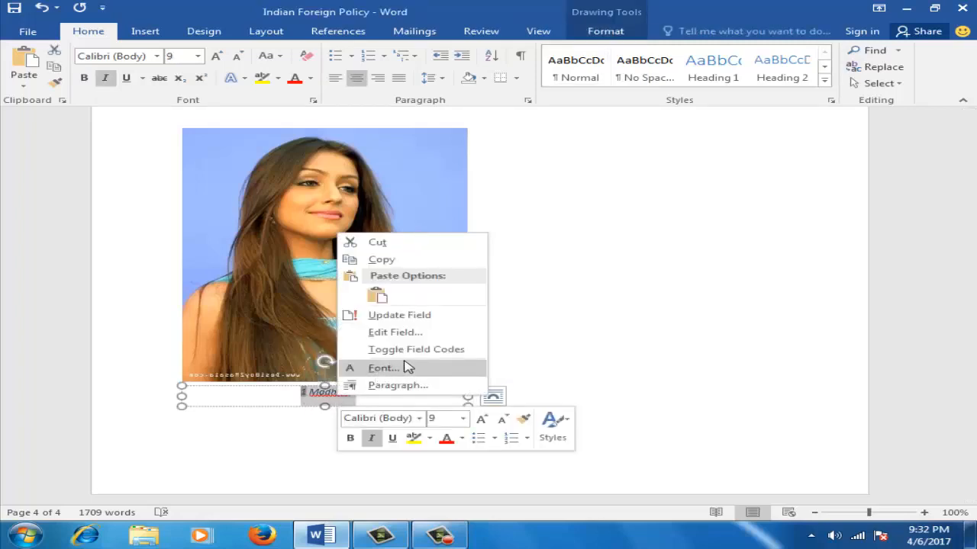
{"action": "left_click", "coordinate": [338, 31]}
{"action": "left_click", "coordinate": [338, 31]}
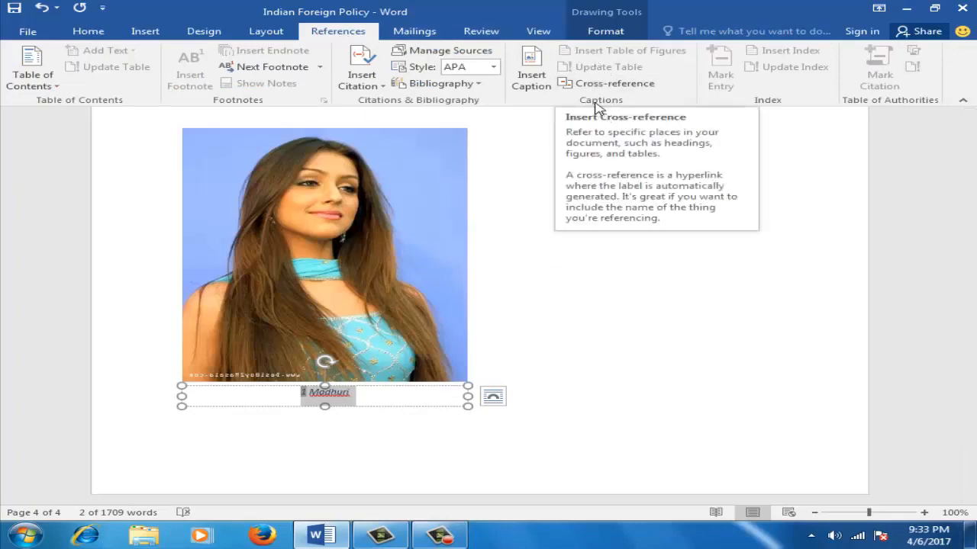
{"action": "left_click", "coordinate": [610, 222]}
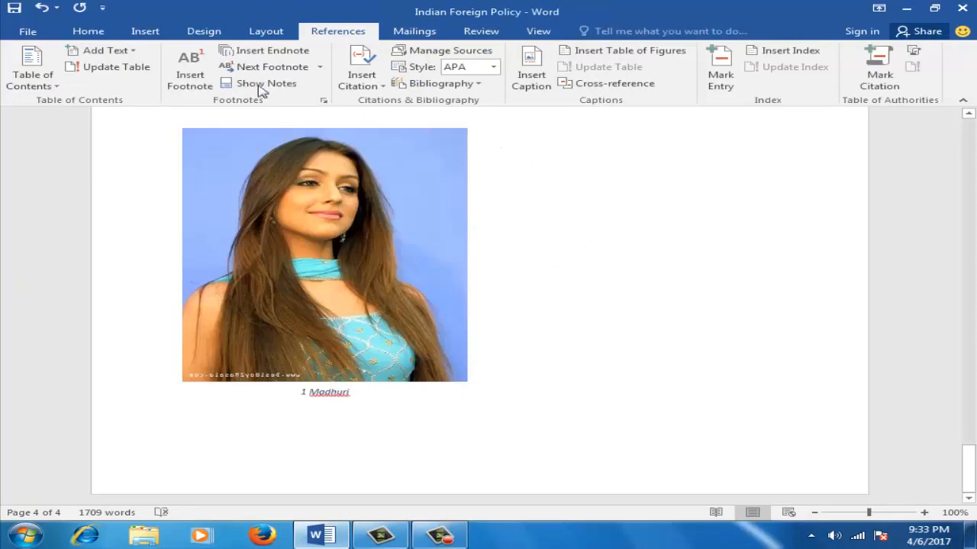
Insert the picture "! TJ" from the ARTIST folder beside the first picture.
{"action": "left_click", "coordinate": [144, 33]}
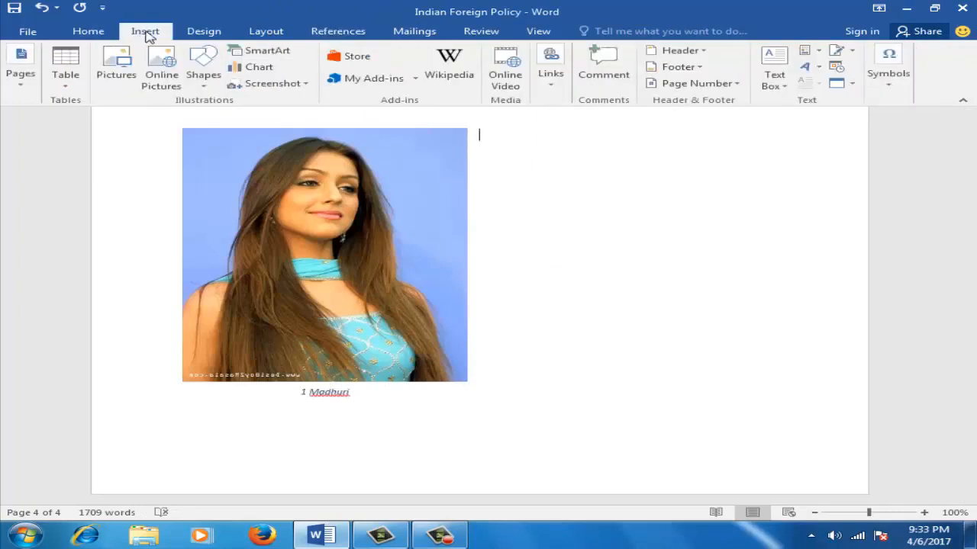
{"action": "left_click", "coordinate": [116, 67]}
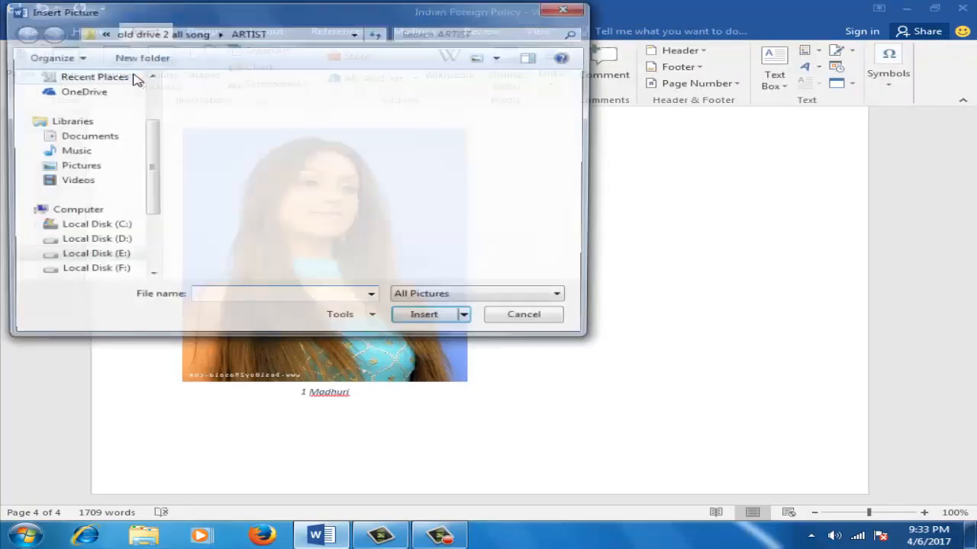
{"action": "left_click", "coordinate": [354, 108]}
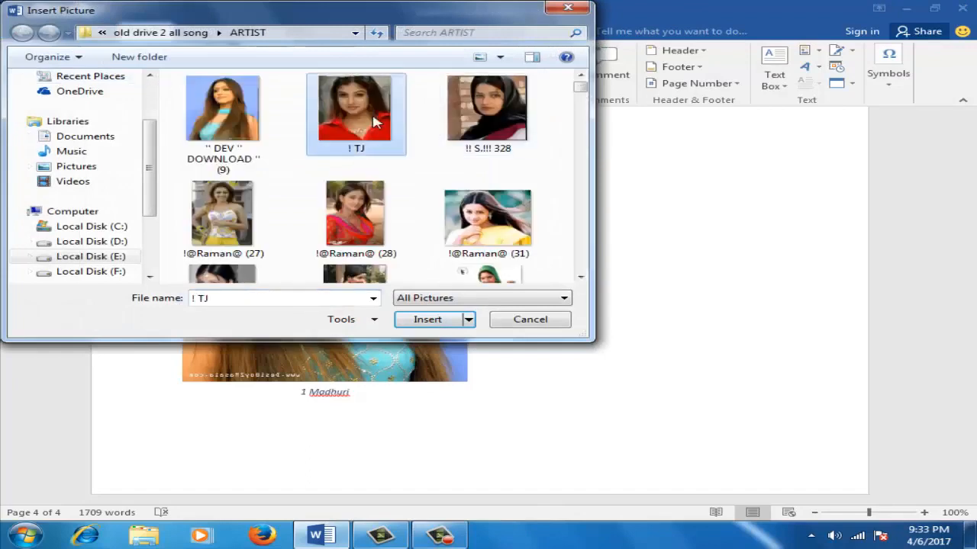
{"action": "left_click", "coordinate": [430, 319]}
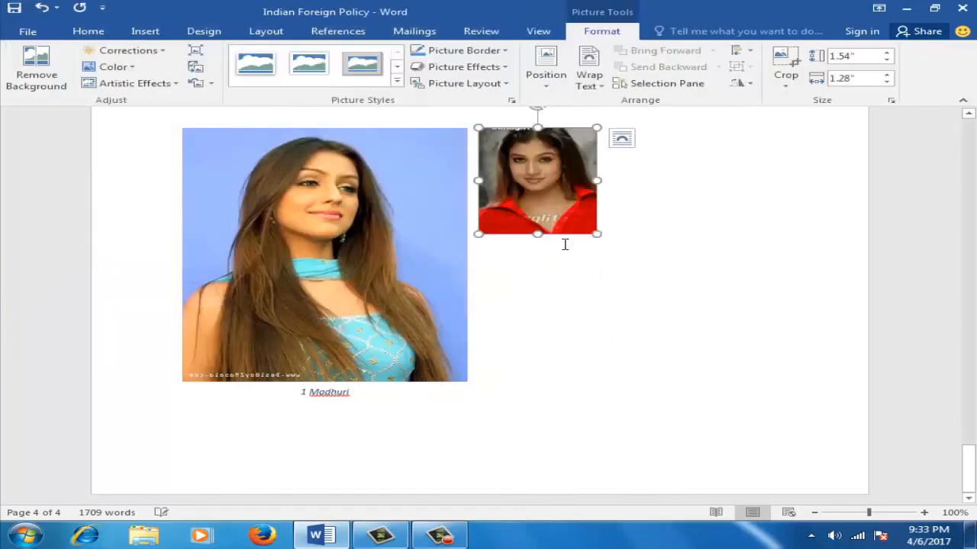
Set the second picture's text wrapping to Square and enlarge it to about 3.66" high by 3.03" wide.
{"action": "left_click", "coordinate": [622, 138]}
{"action": "left_click", "coordinate": [679, 232]}
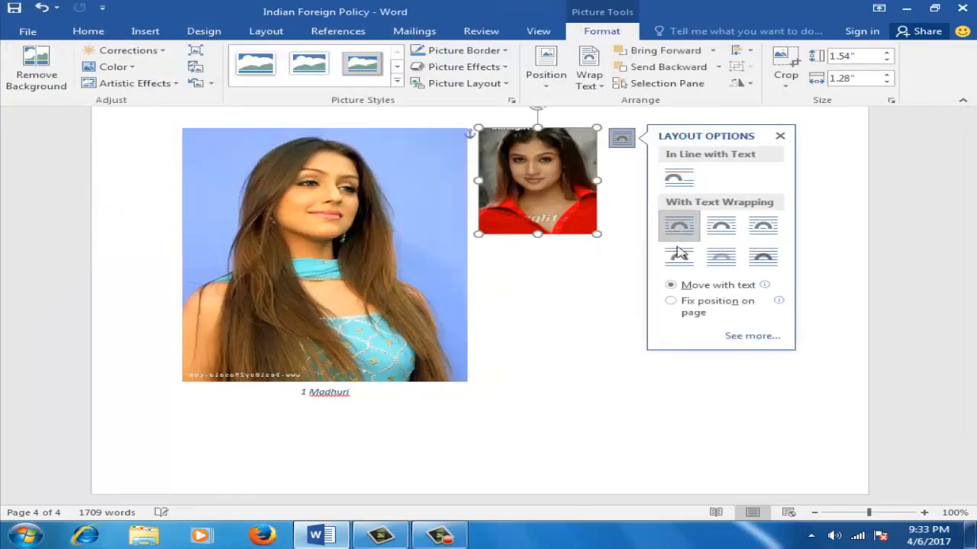
{"action": "left_click", "coordinate": [781, 138]}
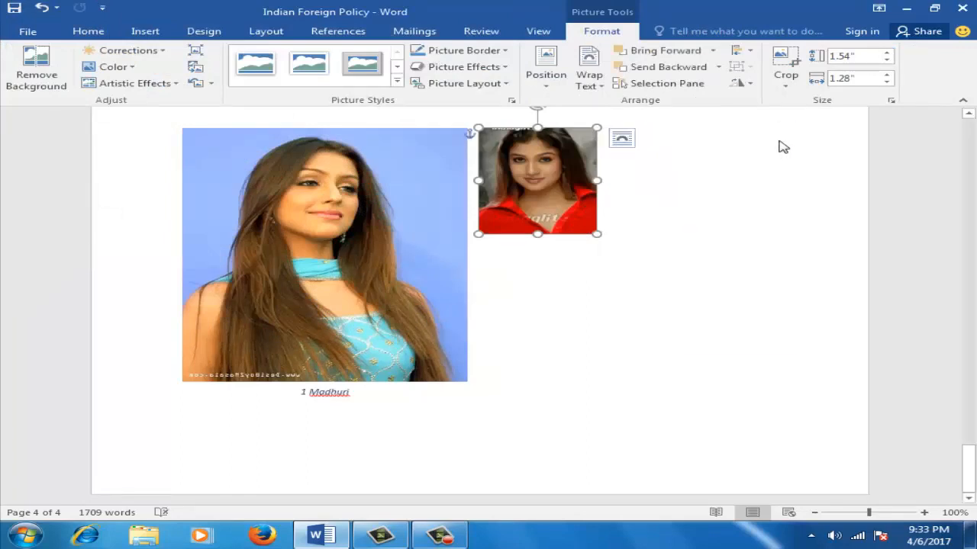
{"action": "left_click_drag", "start_coordinate": [606, 247], "coordinate": [757, 378]}
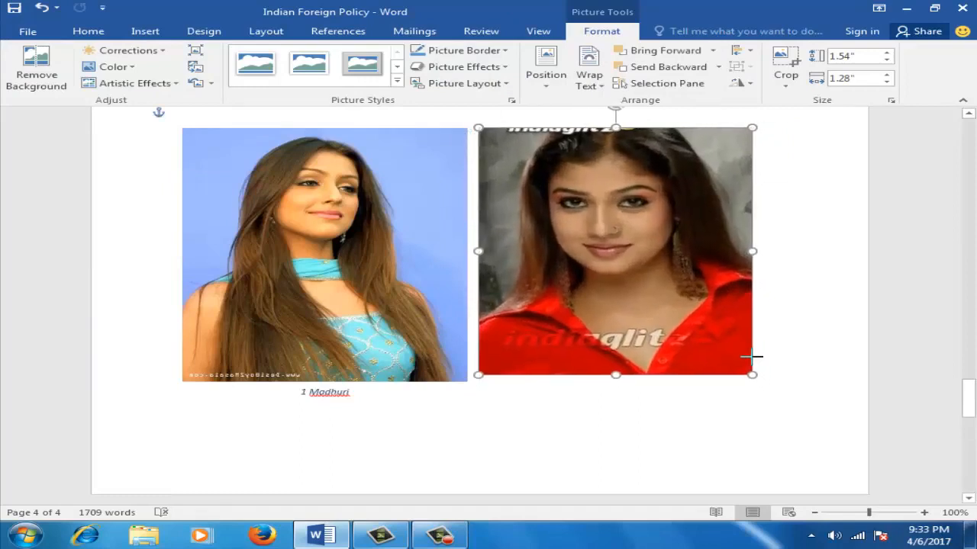
{"action": "left_click_drag", "start_coordinate": [753, 362], "coordinate": [757, 364]}
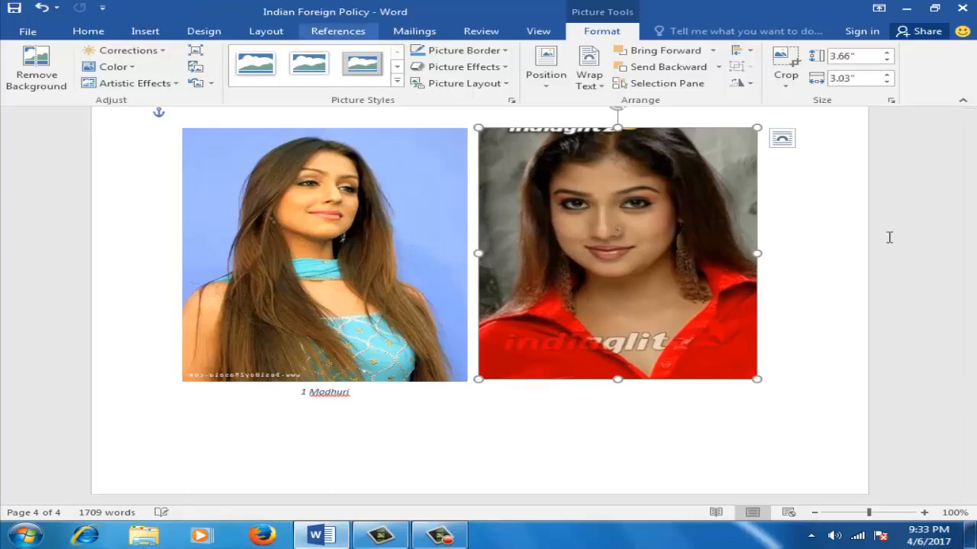
Add a numbered caption with the person's first name below the second picture, excluding the Figure label.
{"action": "left_click_drag", "start_coordinate": [969, 393], "coordinate": [969, 383]}
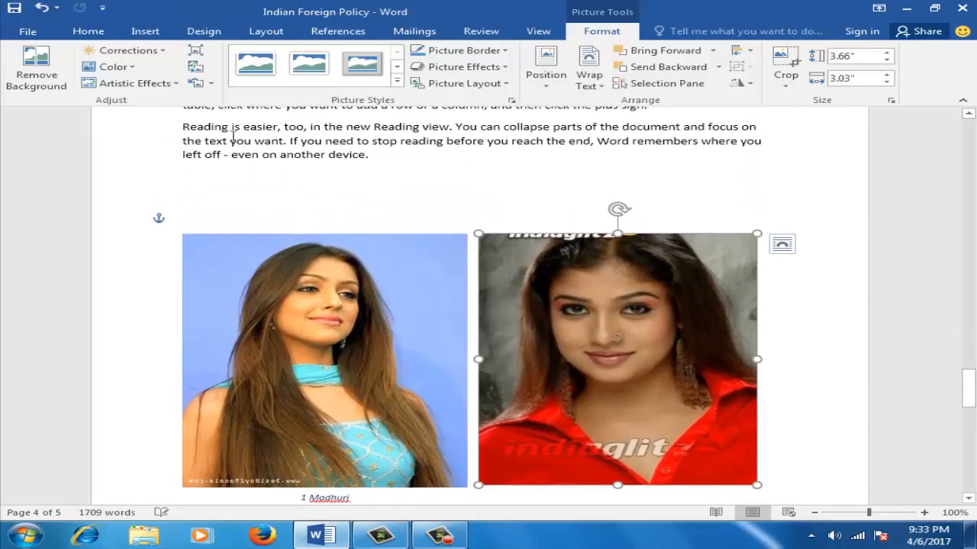
{"action": "left_click", "coordinate": [332, 34]}
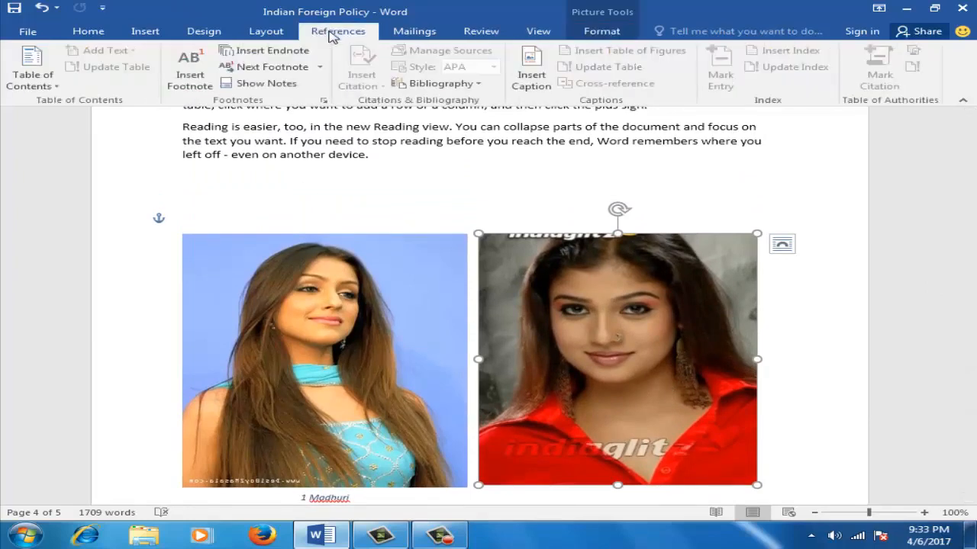
{"action": "left_click", "coordinate": [544, 91]}
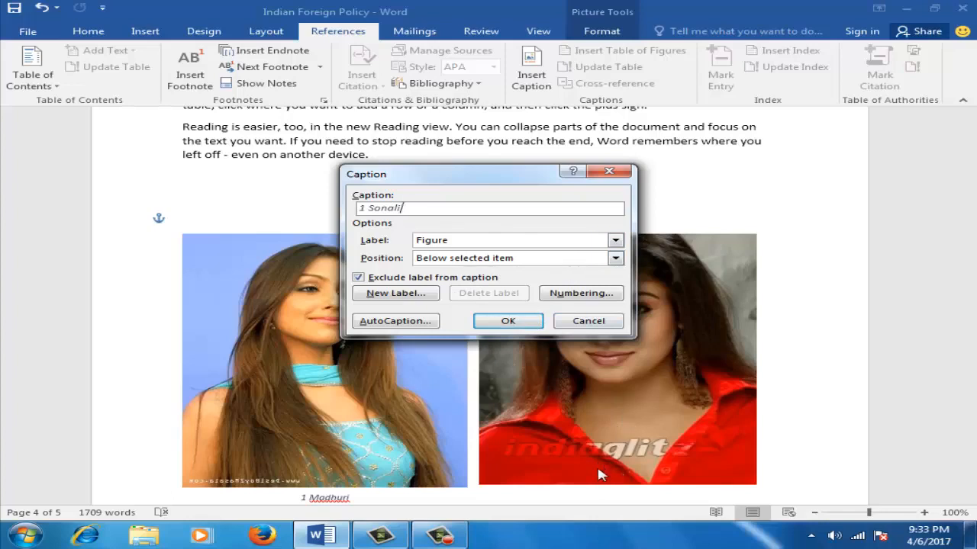
{"action": "left_click", "coordinate": [509, 322]}
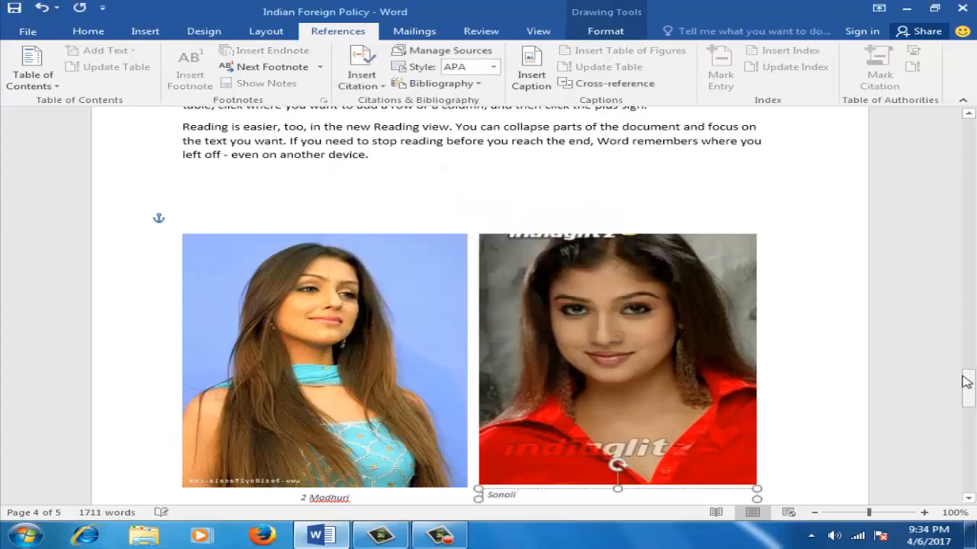
Center the caption text under the second picture.
{"action": "left_click_drag", "start_coordinate": [968, 389], "coordinate": [967, 417]}
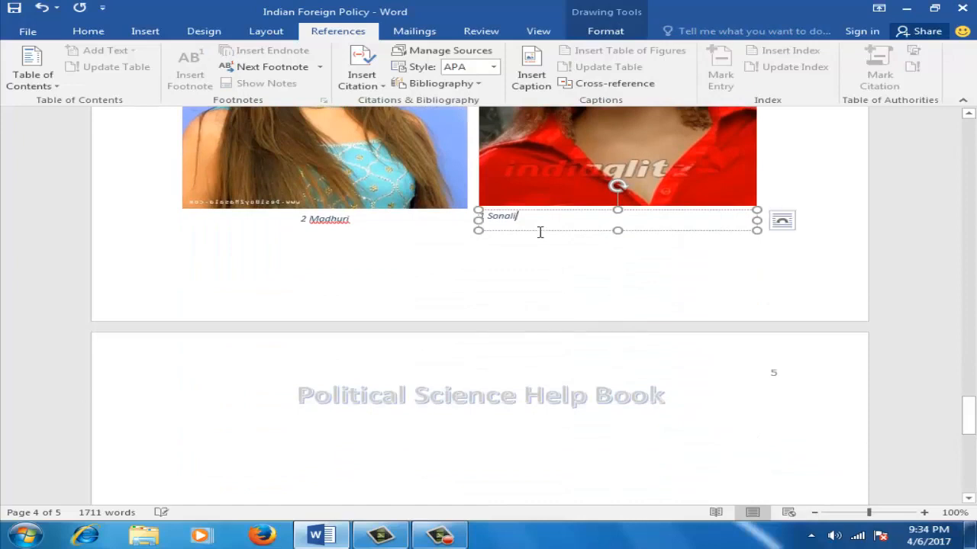
{"action": "double_click", "coordinate": [488, 219]}
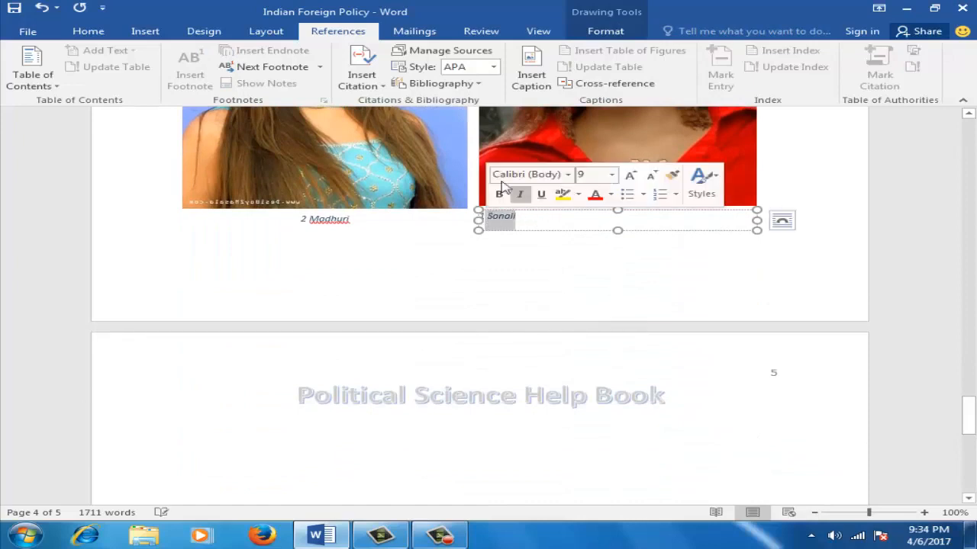
{"action": "left_click", "coordinate": [104, 37]}
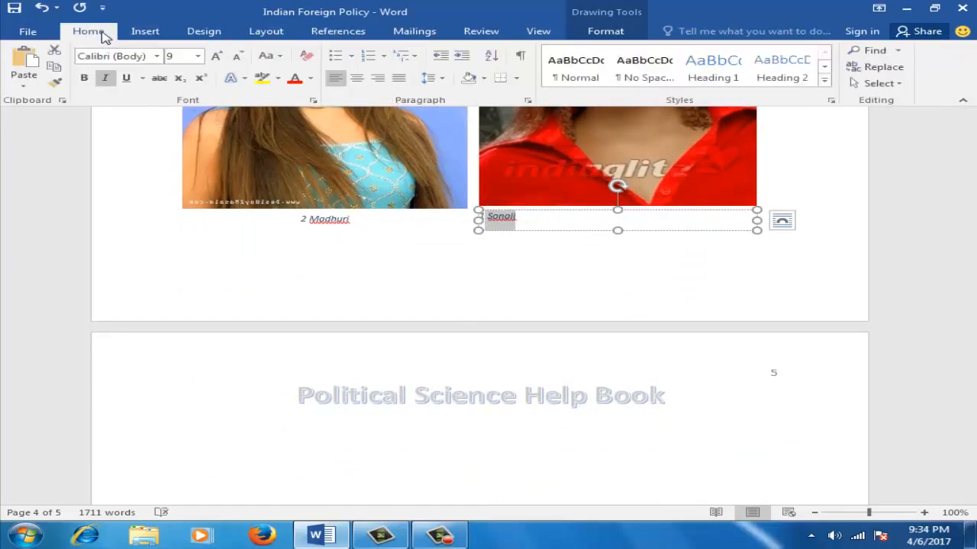
{"action": "left_click", "coordinate": [356, 79]}
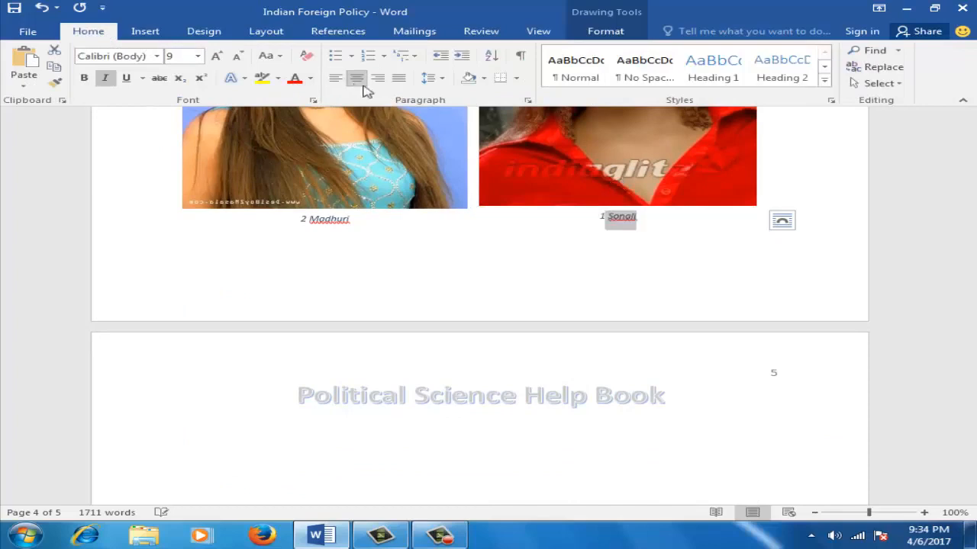
{"action": "left_click", "coordinate": [718, 249]}
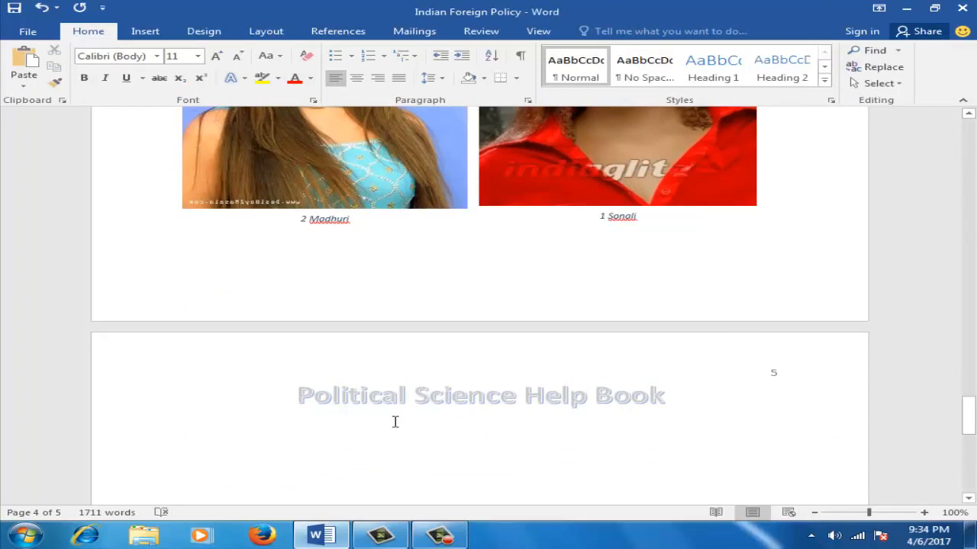
Insert the picture numbered (27) from the ARTIST folder on page 5.
{"action": "left_click", "coordinate": [146, 34]}
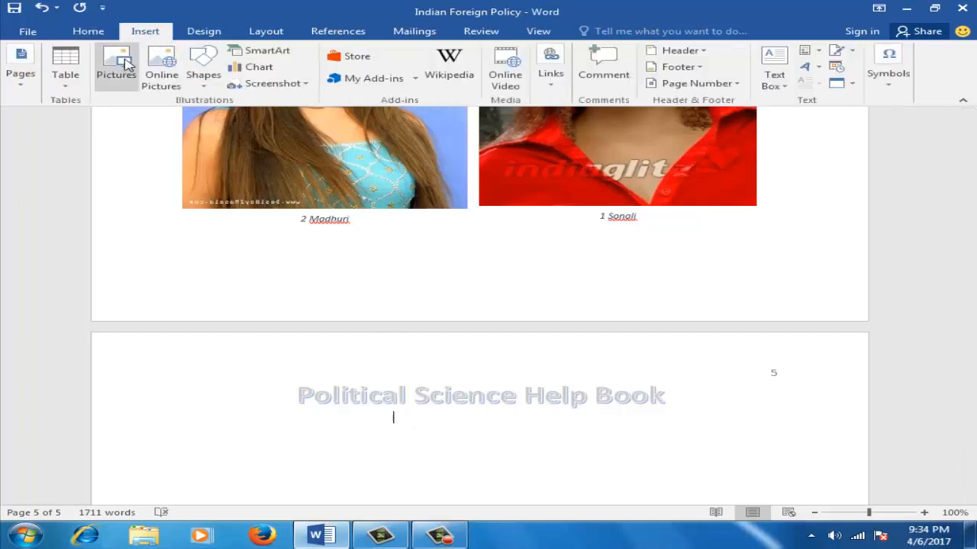
{"action": "left_click", "coordinate": [128, 67]}
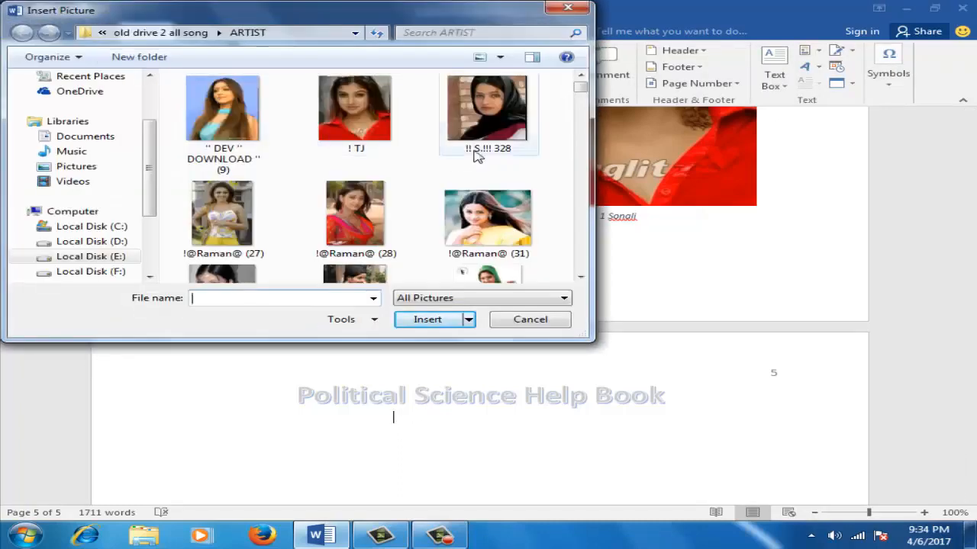
{"action": "left_click", "coordinate": [241, 221]}
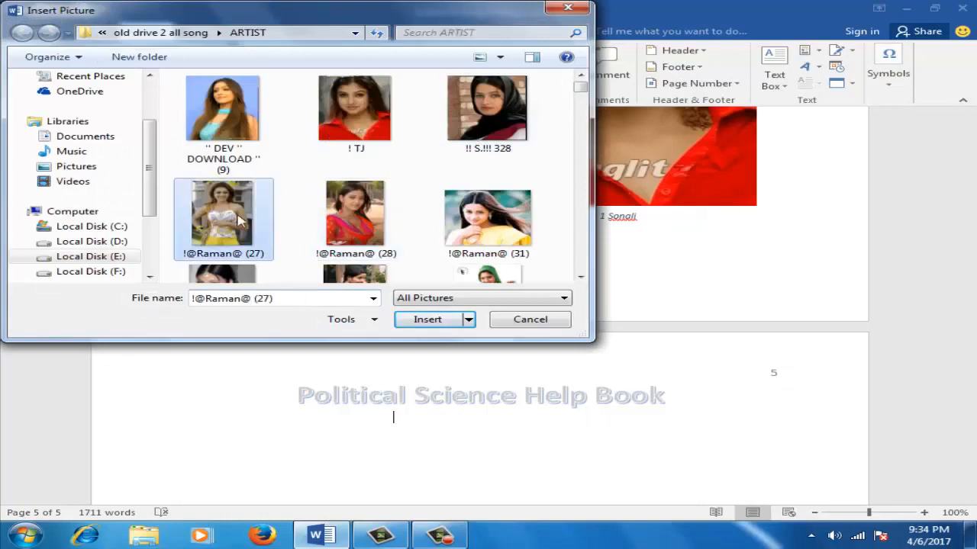
{"action": "left_click", "coordinate": [437, 319]}
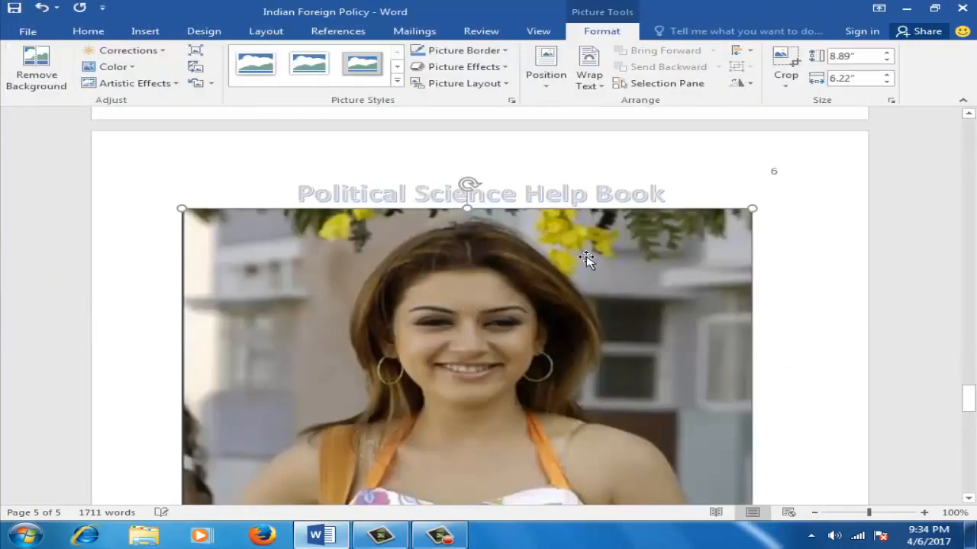
Set the third picture's text wrapping to Square and shrink it to about 5.51" high by 2.65" wide.
{"action": "left_click", "coordinate": [778, 219]}
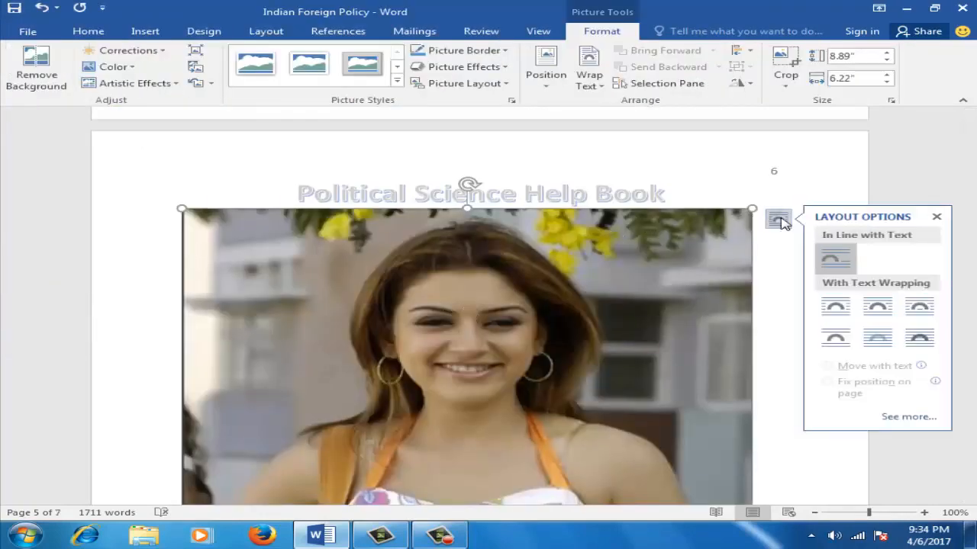
{"action": "left_click", "coordinate": [845, 308]}
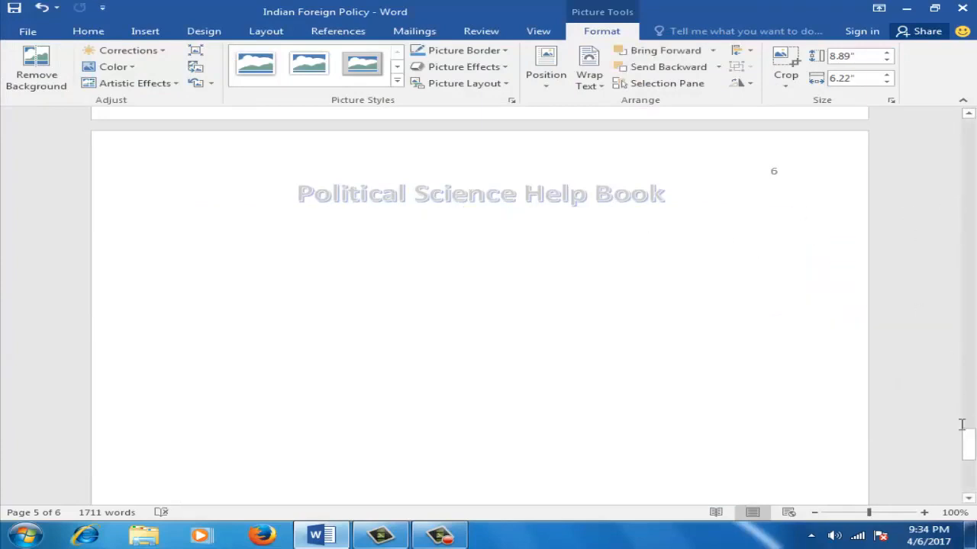
{"action": "left_click_drag", "start_coordinate": [968, 442], "coordinate": [970, 386]}
{"action": "left_click", "coordinate": [765, 259]}
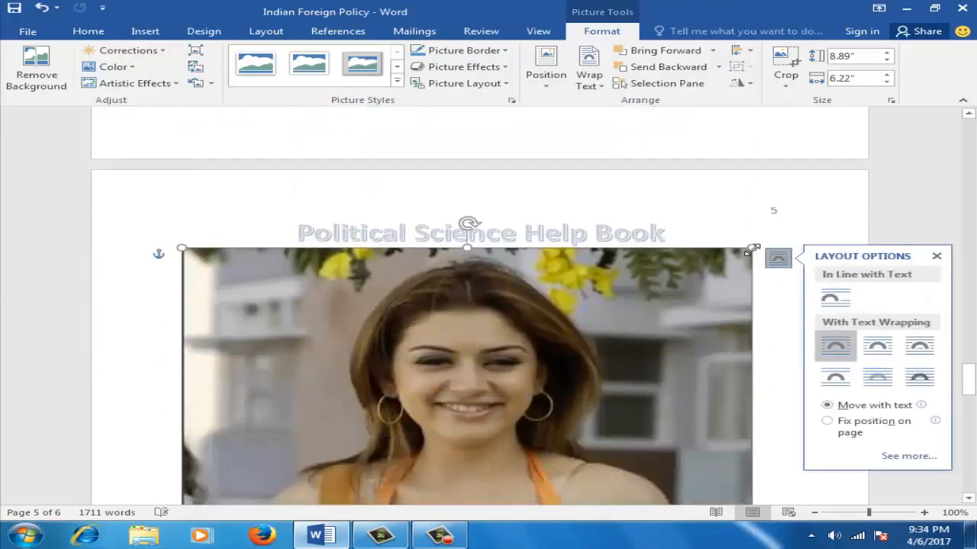
{"action": "left_click_drag", "start_coordinate": [660, 296], "coordinate": [410, 377]}
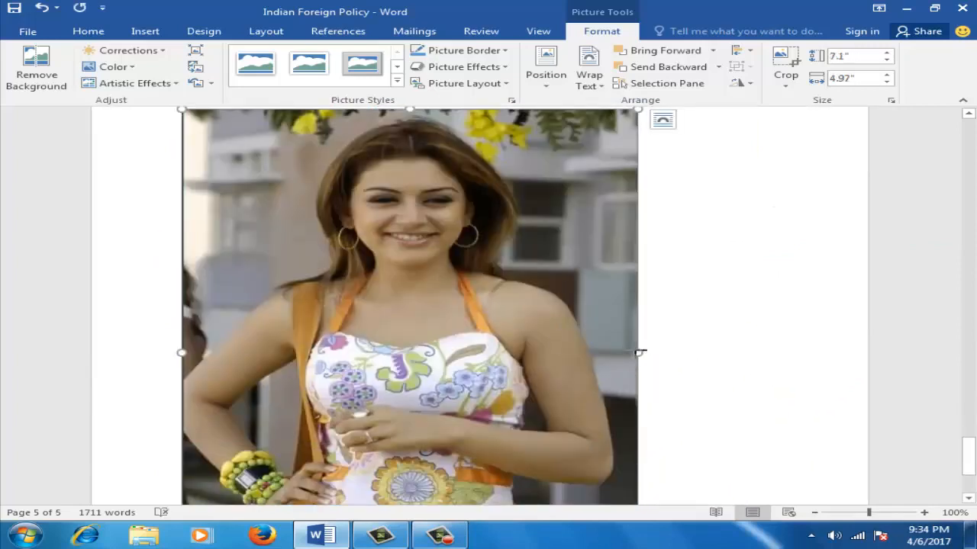
{"action": "left_click_drag", "start_coordinate": [639, 353], "coordinate": [495, 353]}
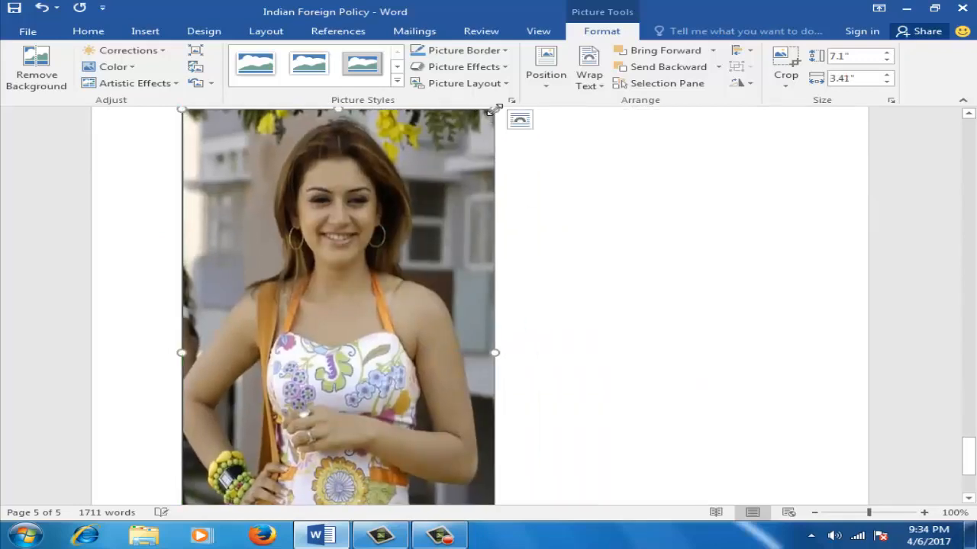
{"action": "left_click_drag", "start_coordinate": [490, 111], "coordinate": [424, 276]}
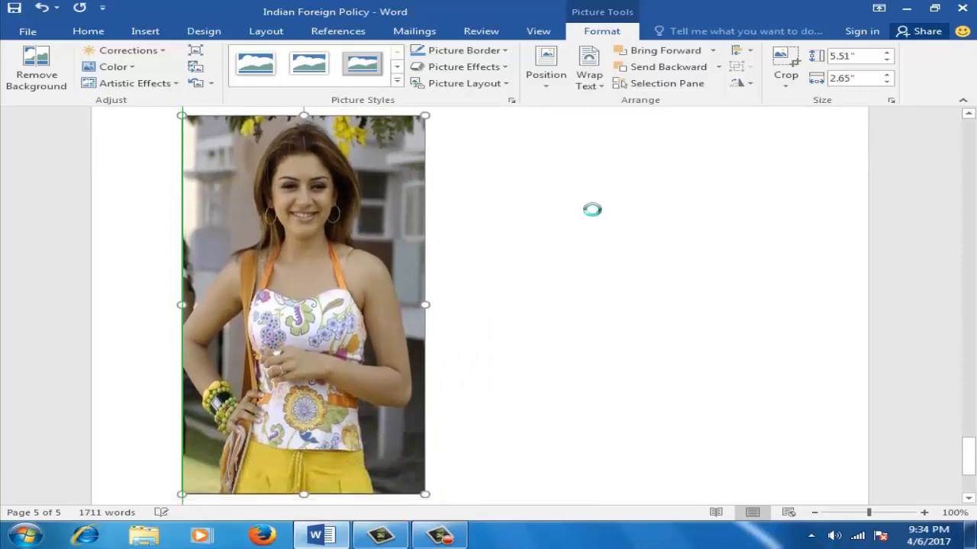
Move the third picture up toward the page 5 header and slightly into the left margin.
{"action": "left_click_drag", "start_coordinate": [967, 456], "coordinate": [958, 425]}
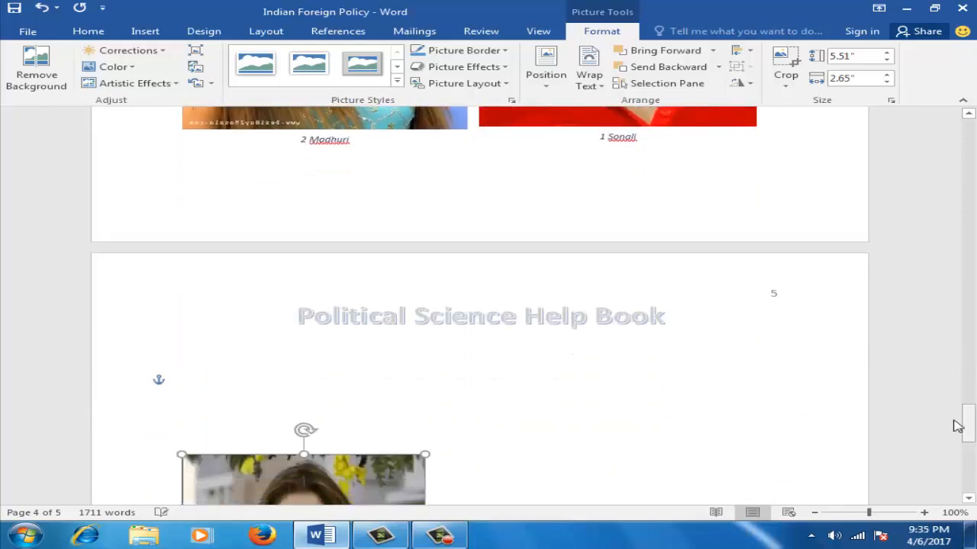
{"action": "left_click_drag", "start_coordinate": [385, 479], "coordinate": [359, 335]}
{"action": "scroll", "coordinate": [615, 383], "scroll_direction": "down", "scroll_amount": 5}
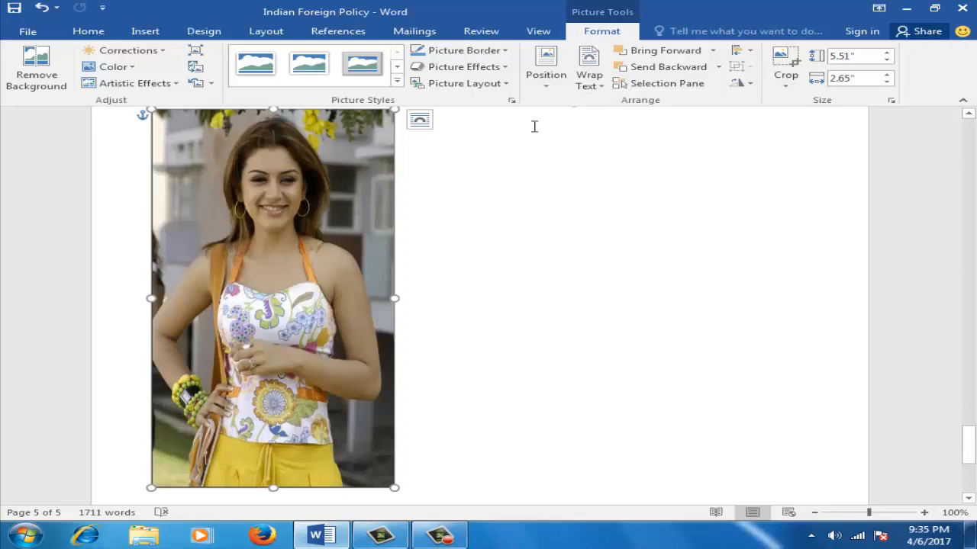
Add a numbered caption with the person's first name below the third picture, excluding the Figure label.
{"action": "left_click", "coordinate": [210, 34]}
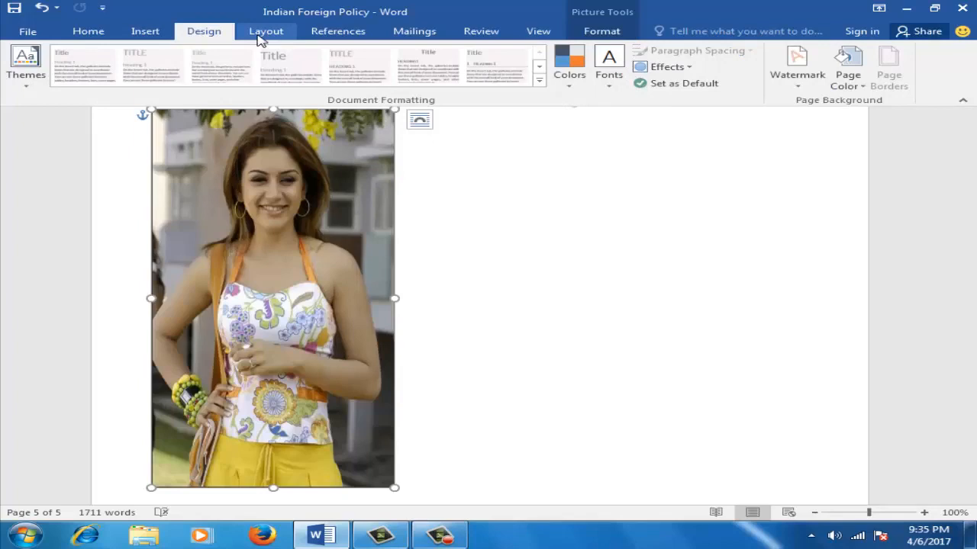
{"action": "left_click", "coordinate": [332, 38]}
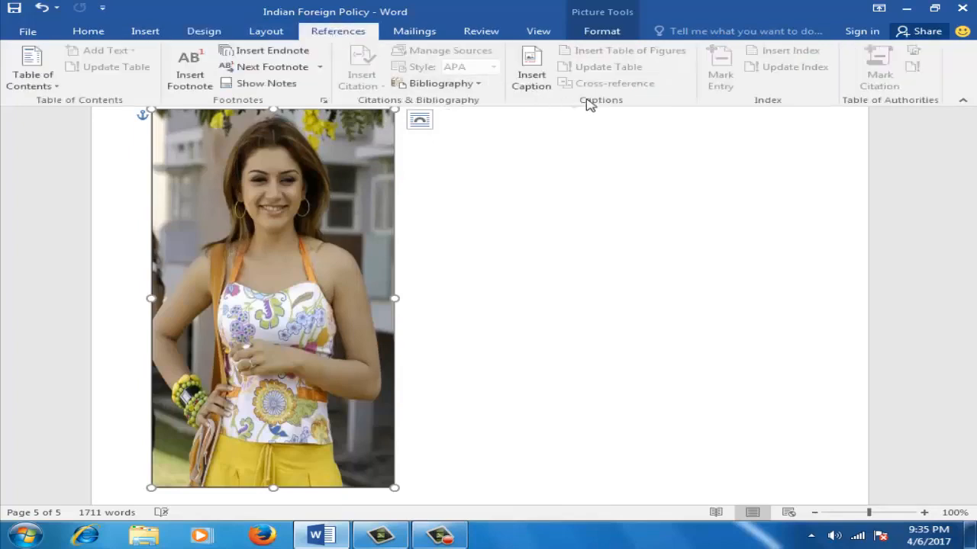
{"action": "left_click", "coordinate": [536, 90]}
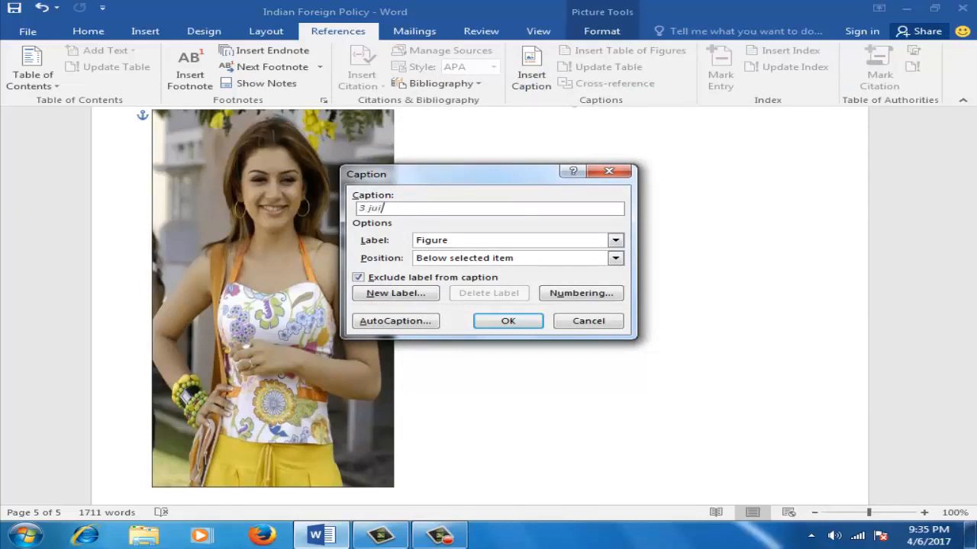
{"action": "left_click", "coordinate": [522, 316]}
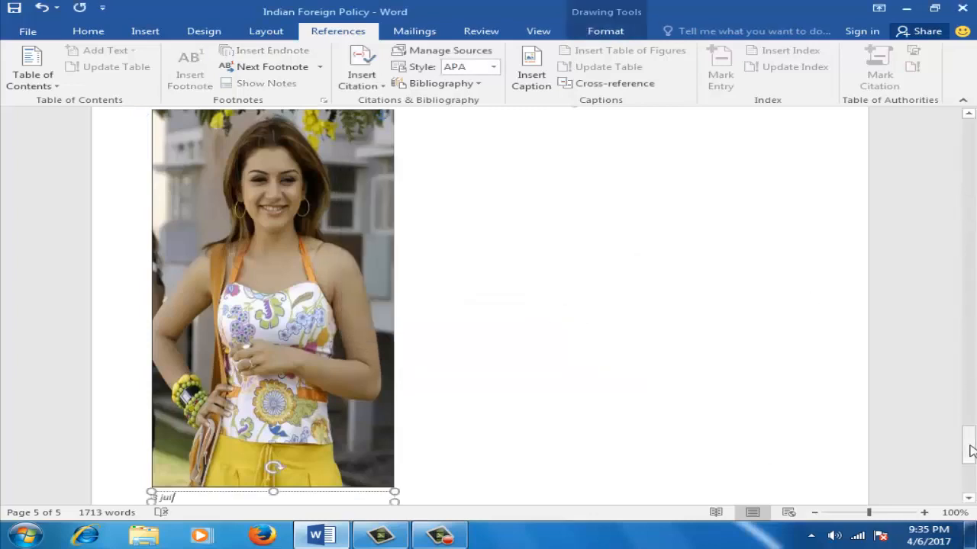
Center the caption text under the third picture.
{"action": "left_click_drag", "start_coordinate": [970, 454], "coordinate": [971, 467]}
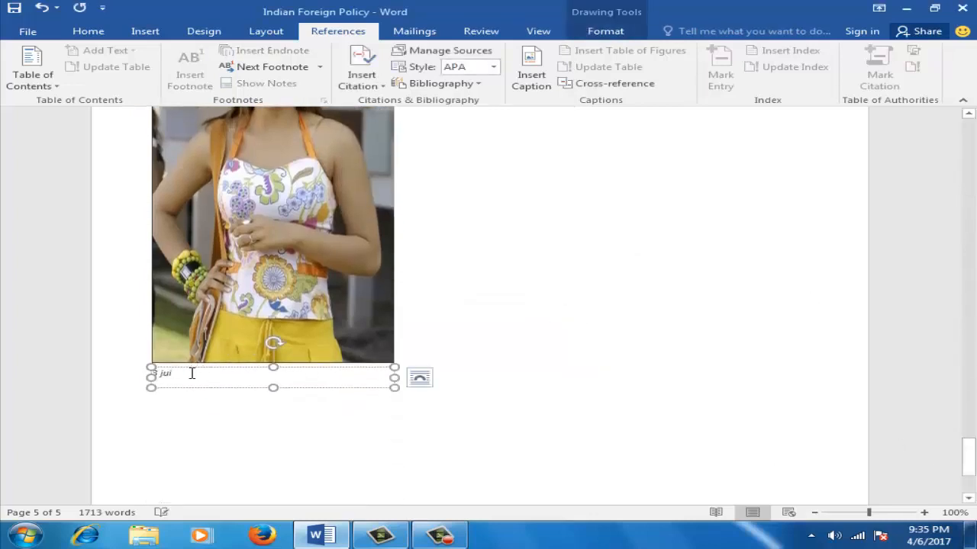
{"action": "triple_click", "coordinate": [164, 374]}
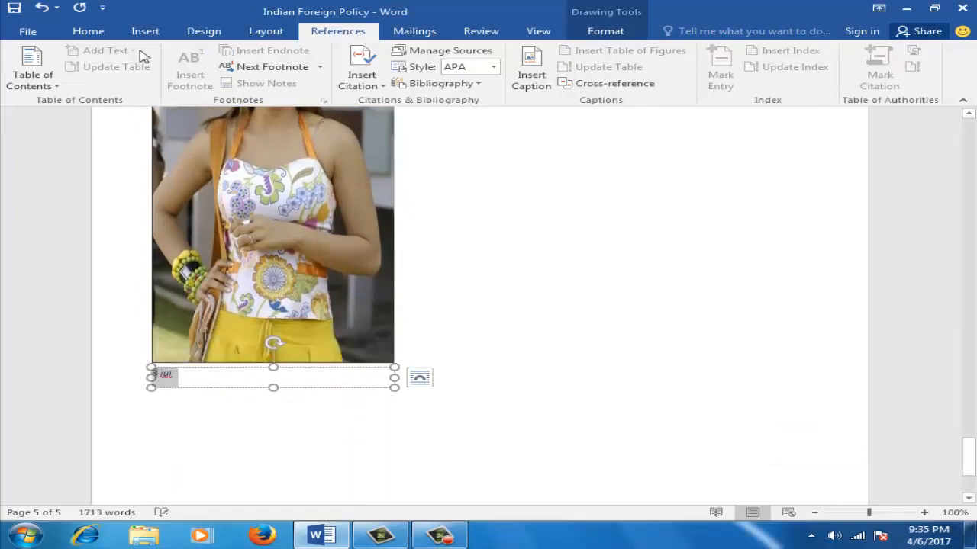
{"action": "left_click", "coordinate": [91, 35]}
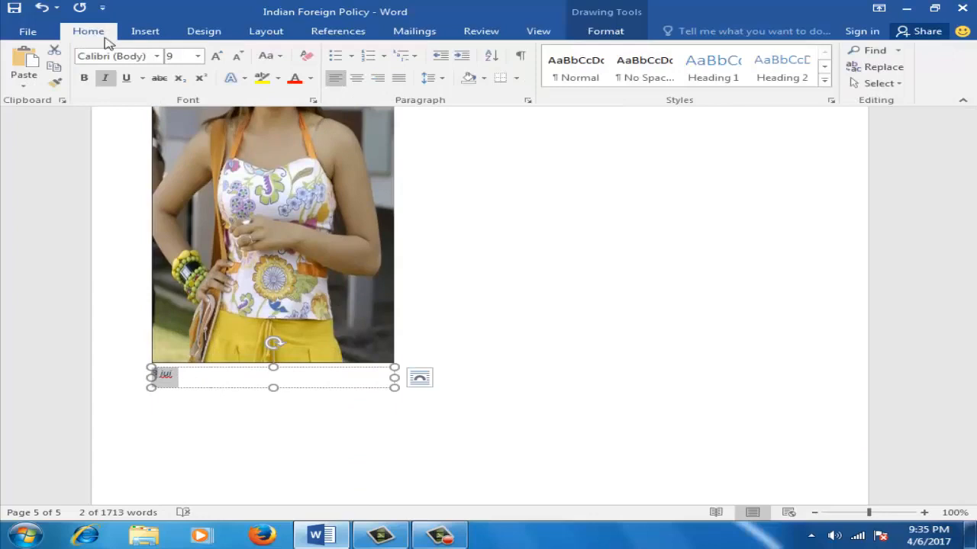
{"action": "left_click", "coordinate": [356, 79]}
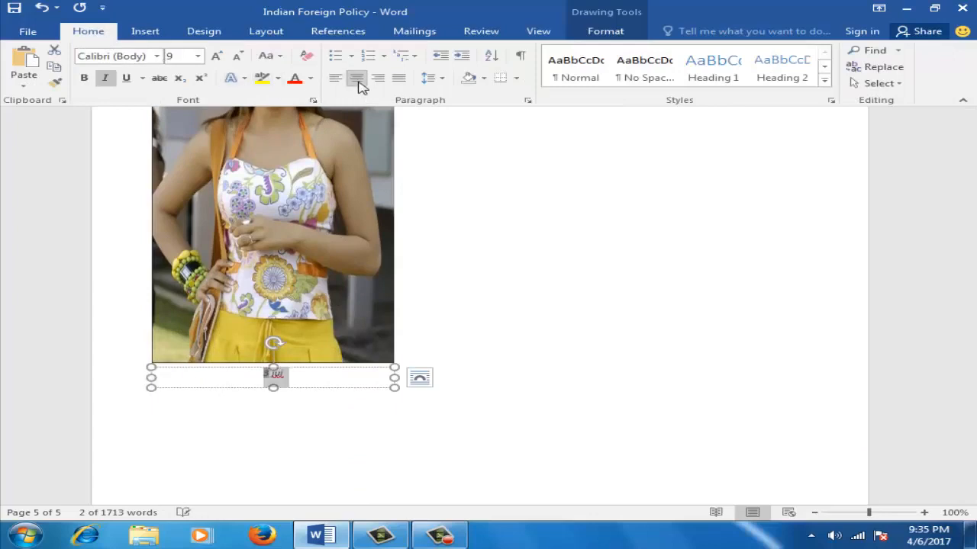
{"action": "left_click", "coordinate": [545, 303]}
{"action": "scroll", "coordinate": [544, 303], "scroll_direction": "up", "scroll_amount": 3}
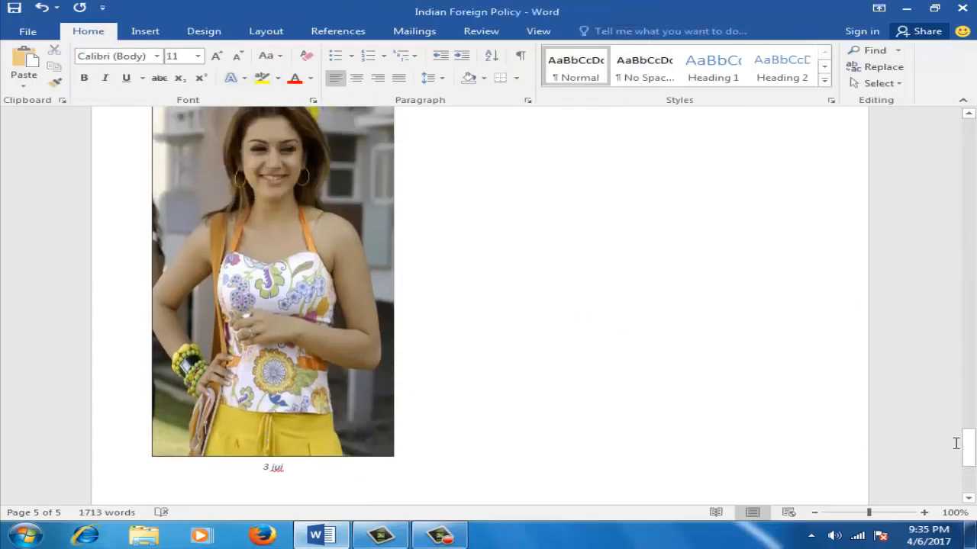
Insert a table of figures below the third picture's caption, using the dashed tab leader.
{"action": "mouse_move", "coordinate": [967, 446]}
{"action": "left_mouse_down"}
{"action": "mouse_move", "coordinate": [967, 400]}
{"action": "mouse_move", "coordinate": [971, 458]}
{"action": "left_mouse_up"}
{"action": "left_click", "coordinate": [211, 468]}
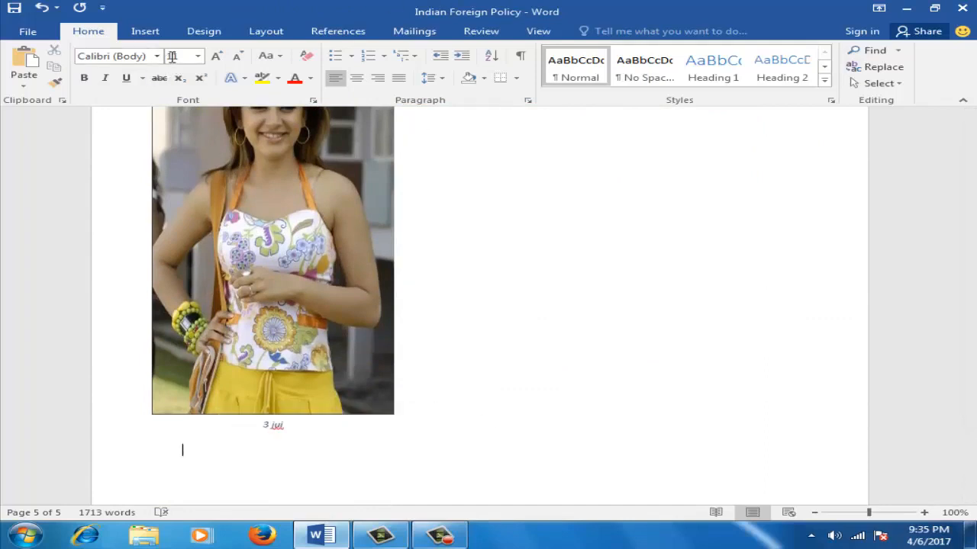
{"action": "left_click", "coordinate": [362, 36]}
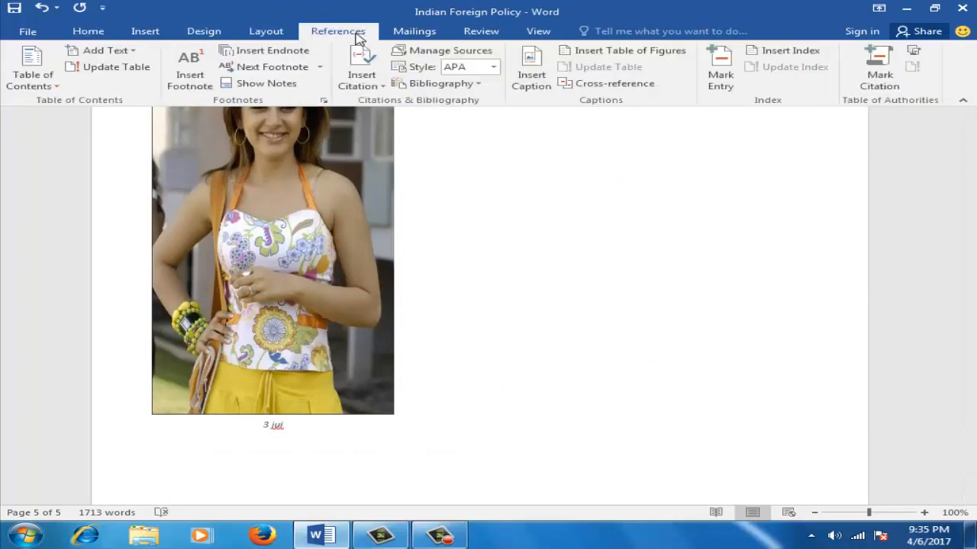
{"action": "left_click", "coordinate": [617, 53]}
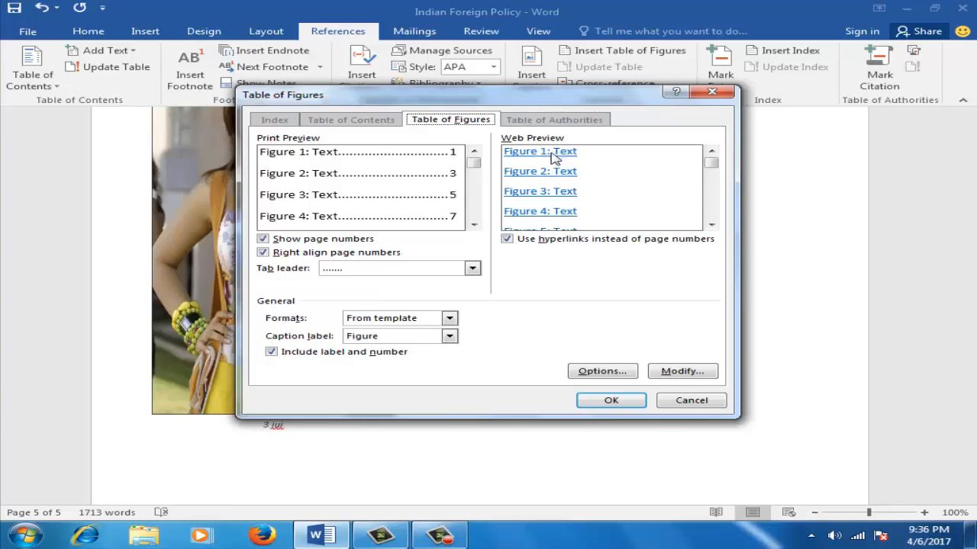
{"action": "left_click", "coordinate": [472, 268]}
{"action": "left_click", "coordinate": [360, 305]}
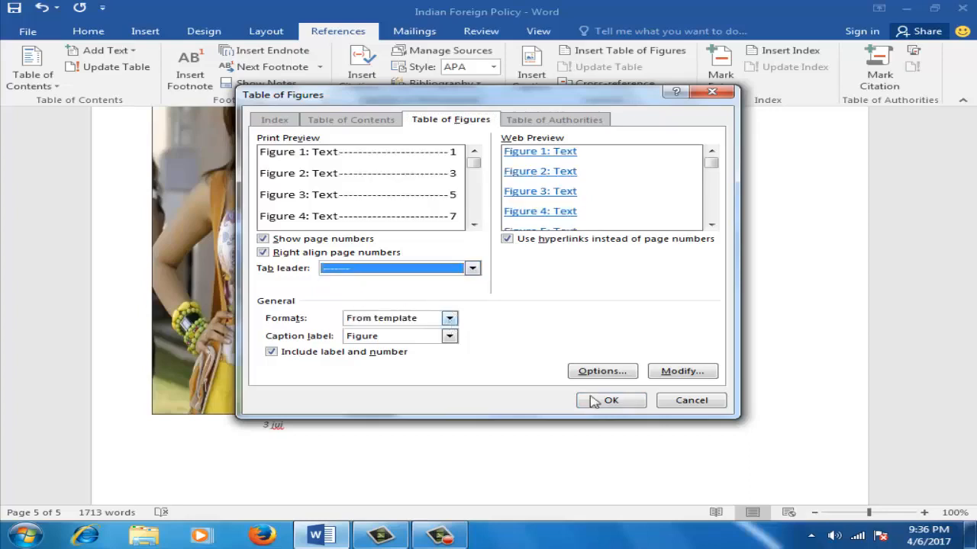
{"action": "left_click", "coordinate": [614, 402]}
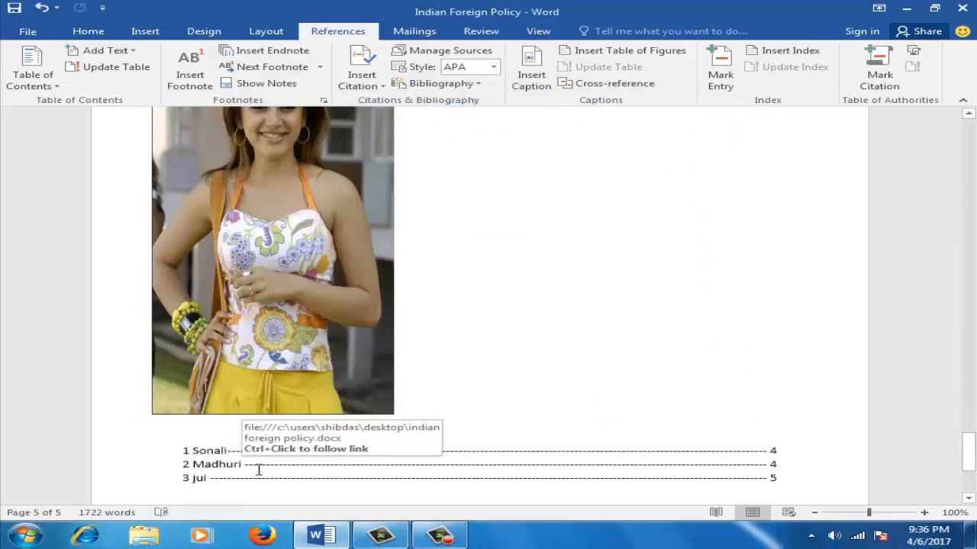
Check the captions of the first two pictures and delete the second and third entries from the table of figures.
{"action": "left_click_drag", "start_coordinate": [966, 447], "coordinate": [968, 401]}
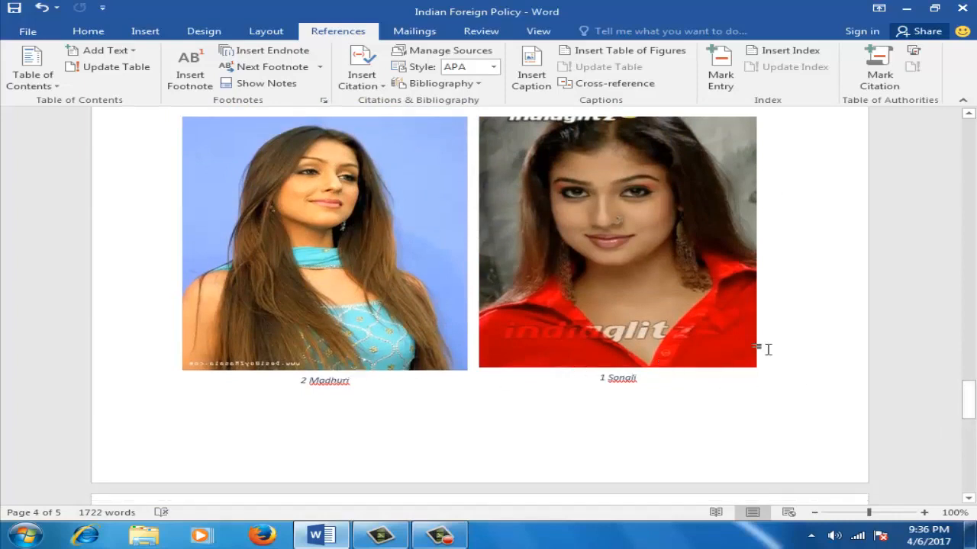
{"action": "left_click_drag", "start_coordinate": [967, 396], "coordinate": [968, 452]}
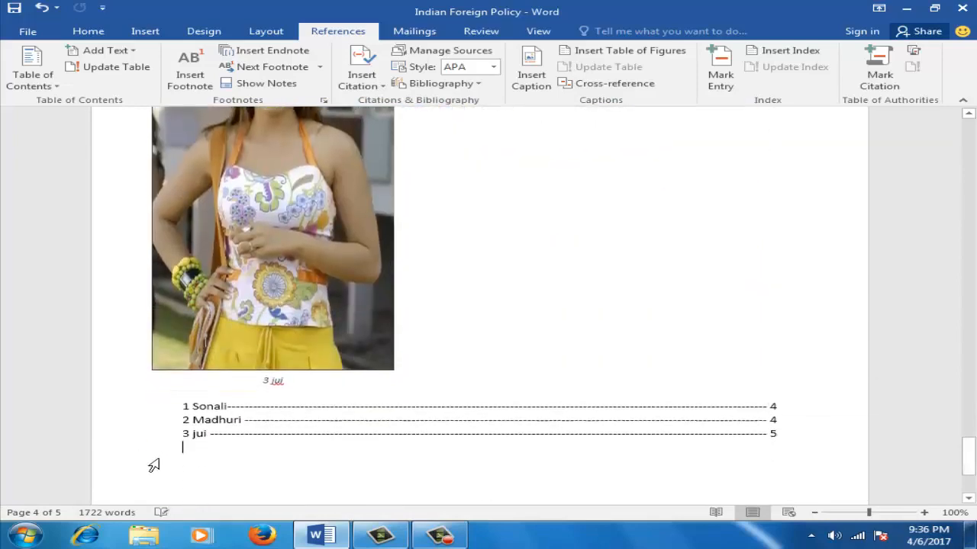
{"action": "left_click", "coordinate": [227, 448]}
{"action": "left_click_drag", "start_coordinate": [772, 436], "coordinate": [778, 451]}
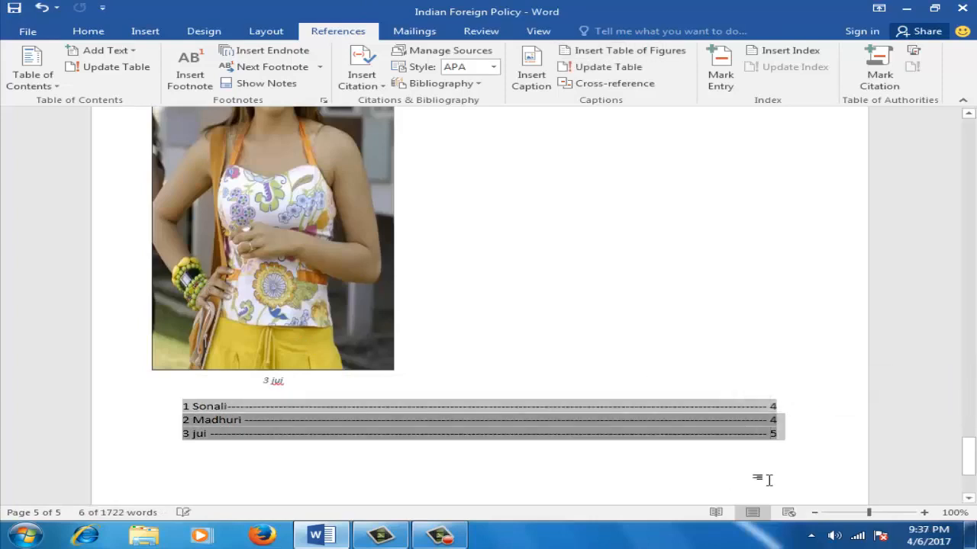
{"action": "key", "text": "Delete"}
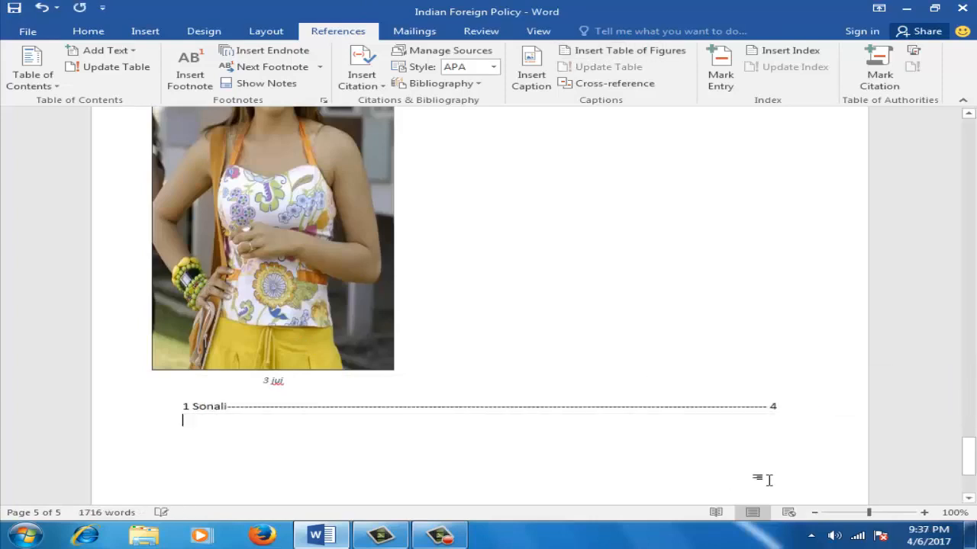
Try to delete the remaining entry of the table of figures, starting with its page number.
{"action": "left_click", "coordinate": [778, 406]}
{"action": "key", "text": "BackSpace"}
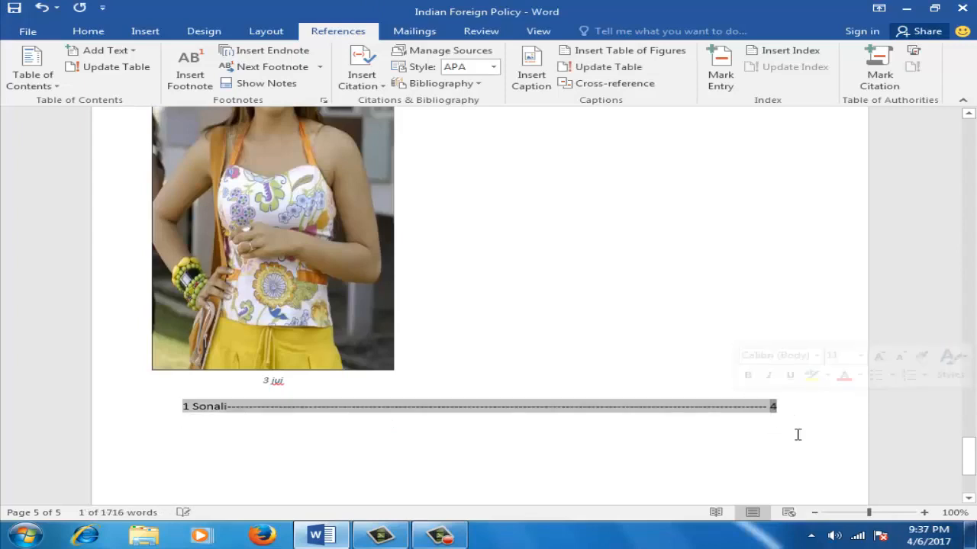
{"action": "key", "text": "BackSpace"}
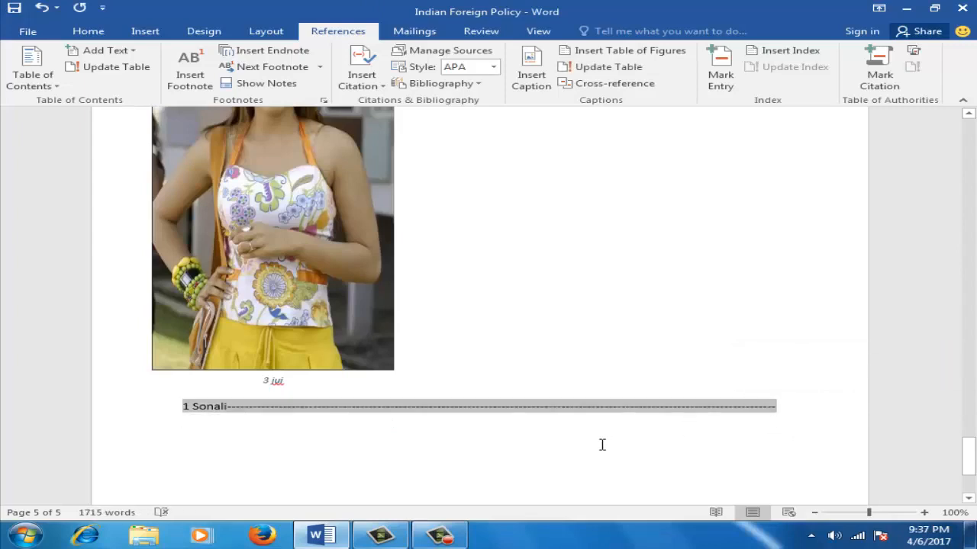
{"action": "key", "text": "BackSpace"}
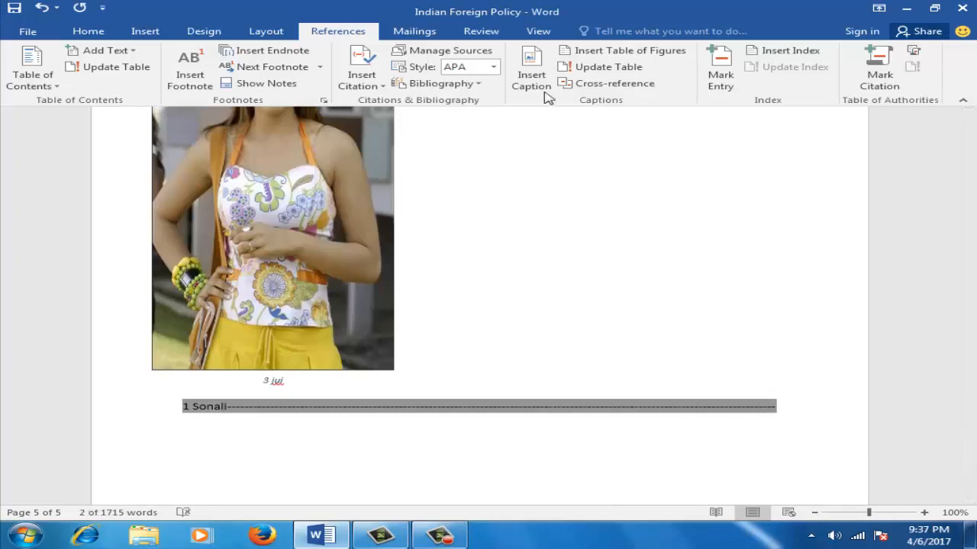
{"action": "right_click", "coordinate": [441, 405]}
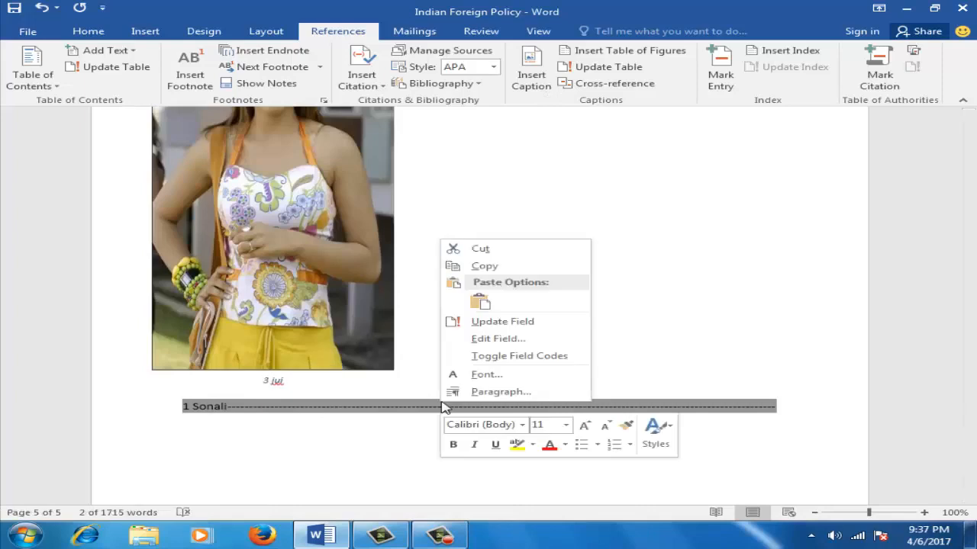
{"action": "key", "text": "Escape"}
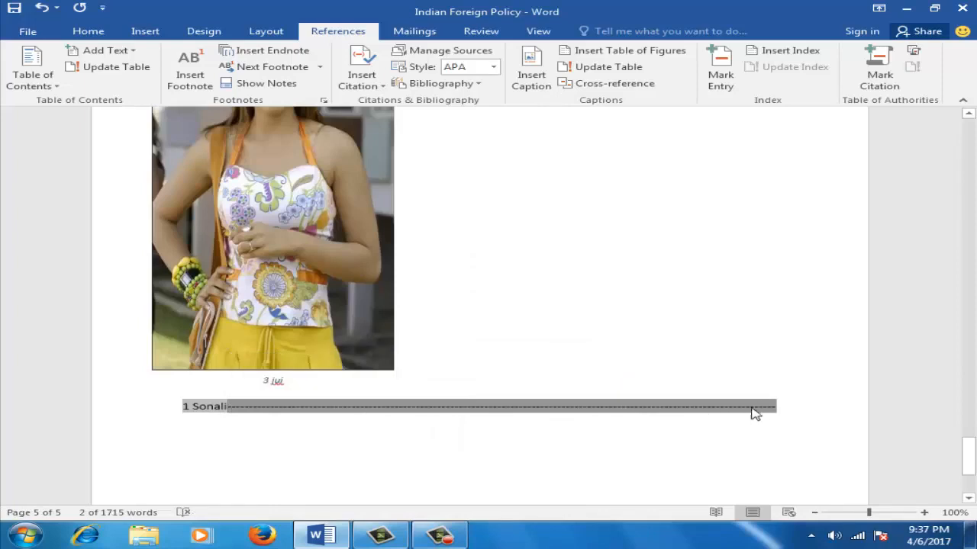
{"action": "left_click_drag", "start_coordinate": [752, 413], "coordinate": [703, 341]}
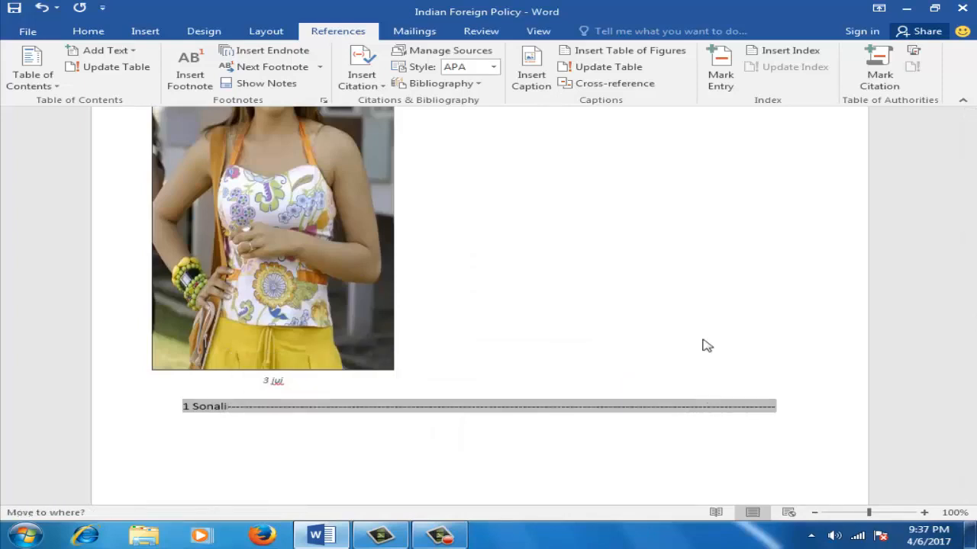
{"action": "left_click_drag", "start_coordinate": [706, 346], "coordinate": [703, 339]}
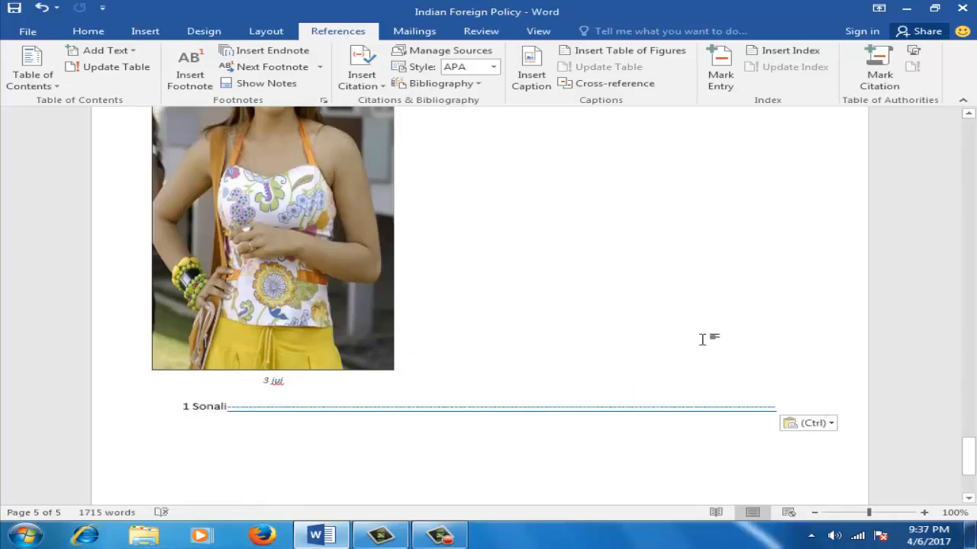
Undo the recent deletions in the table of figures to restore all three entries.
{"action": "key", "text": "ctrl+z"}
{"action": "key", "text": "ctrl+z"}
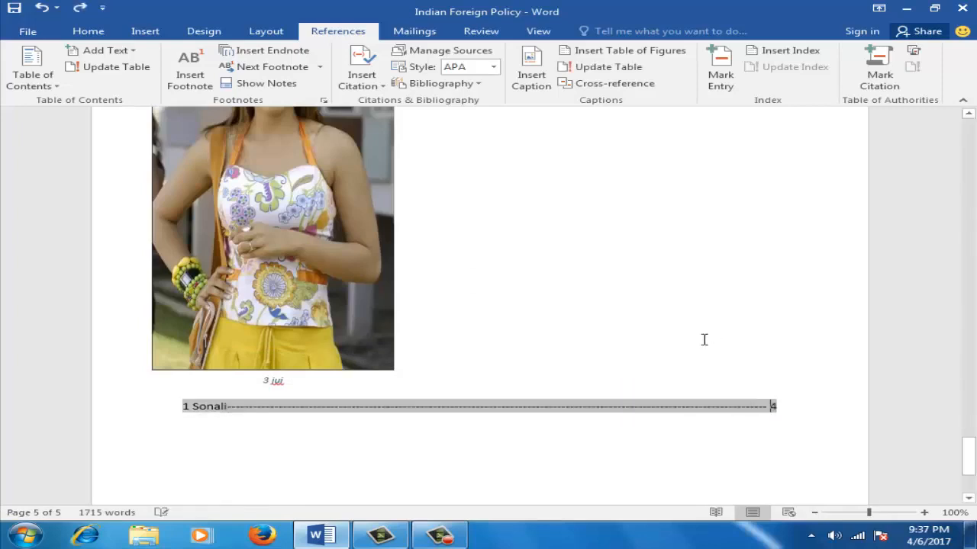
{"action": "key", "text": "ctrl+z"}
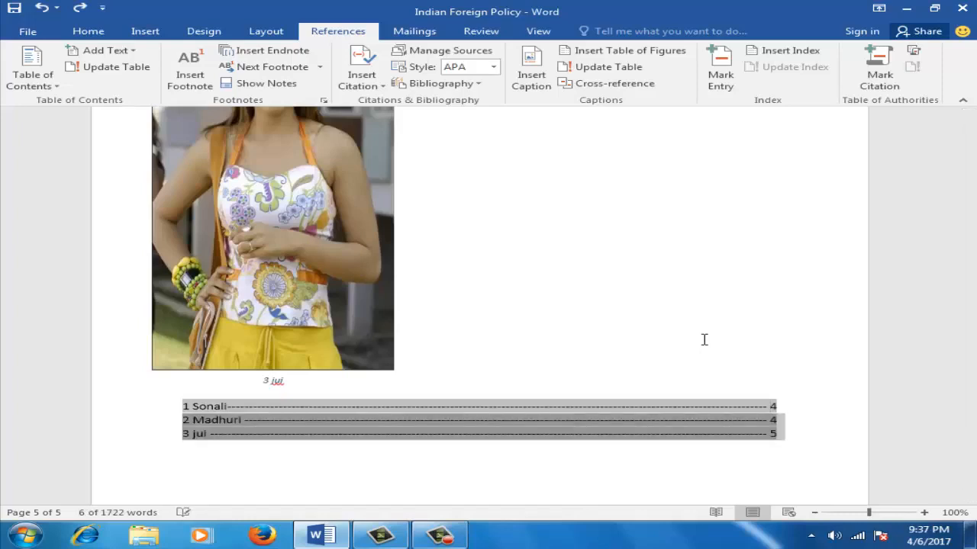
Replace the existing table of figures with one in the Classic format, using the Figure caption label.
{"action": "left_click", "coordinate": [808, 433]}
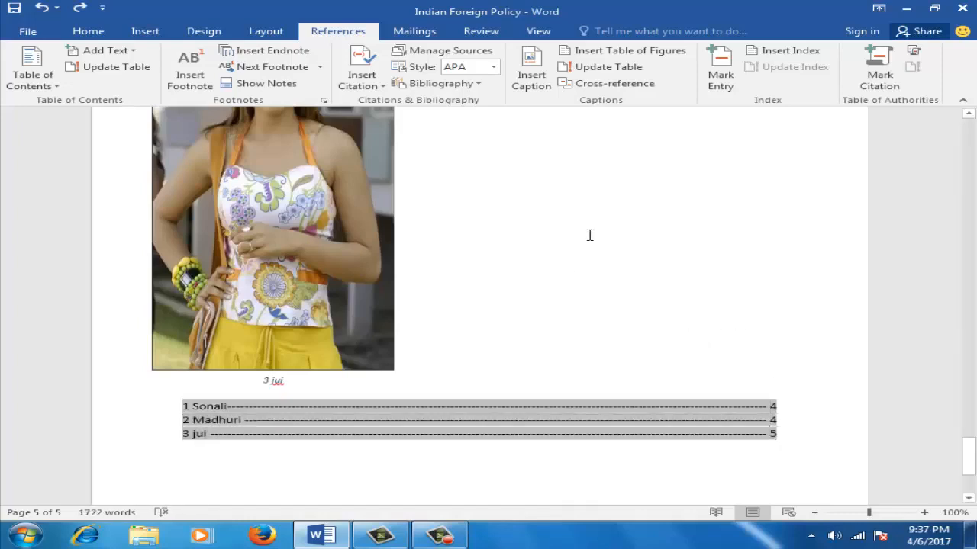
{"action": "left_click", "coordinate": [671, 50]}
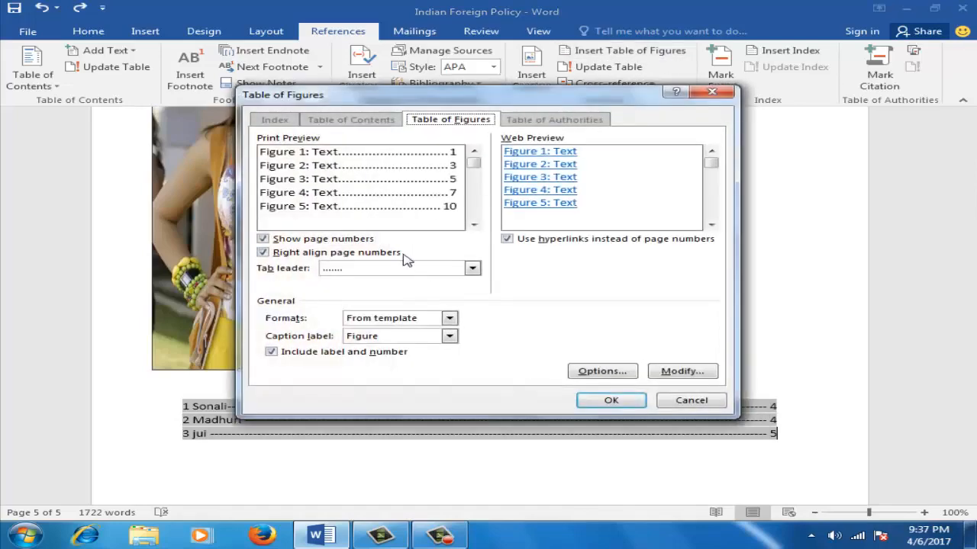
{"action": "left_click", "coordinate": [449, 318]}
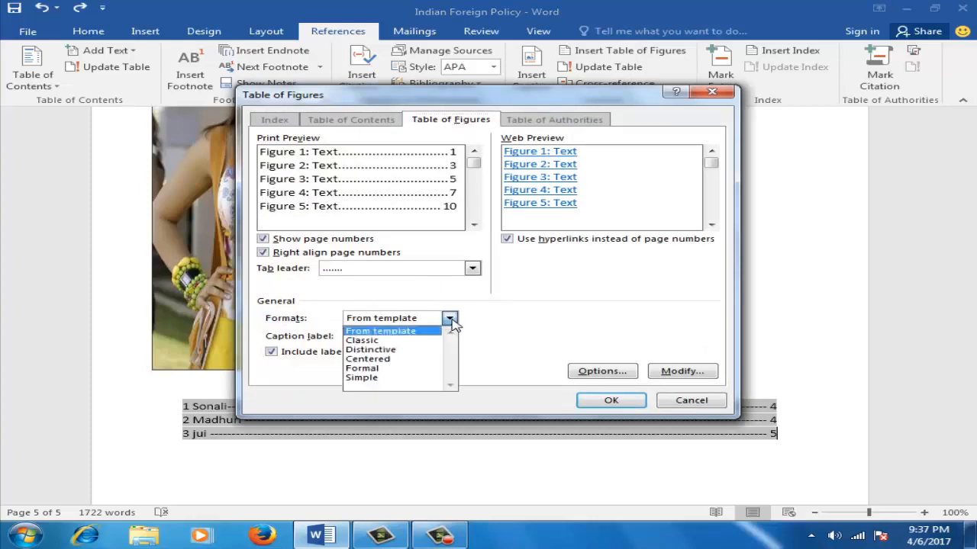
{"action": "left_click", "coordinate": [412, 341]}
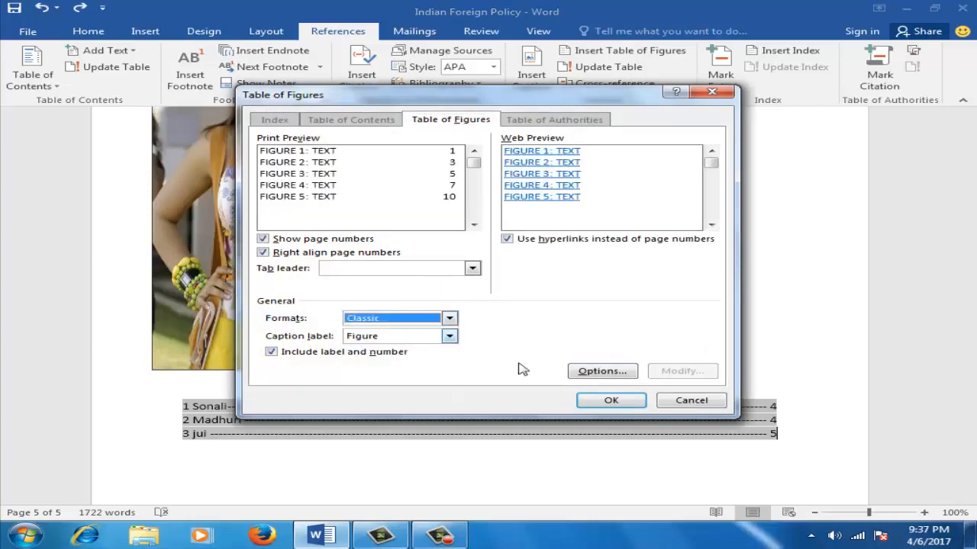
{"action": "left_click", "coordinate": [606, 402]}
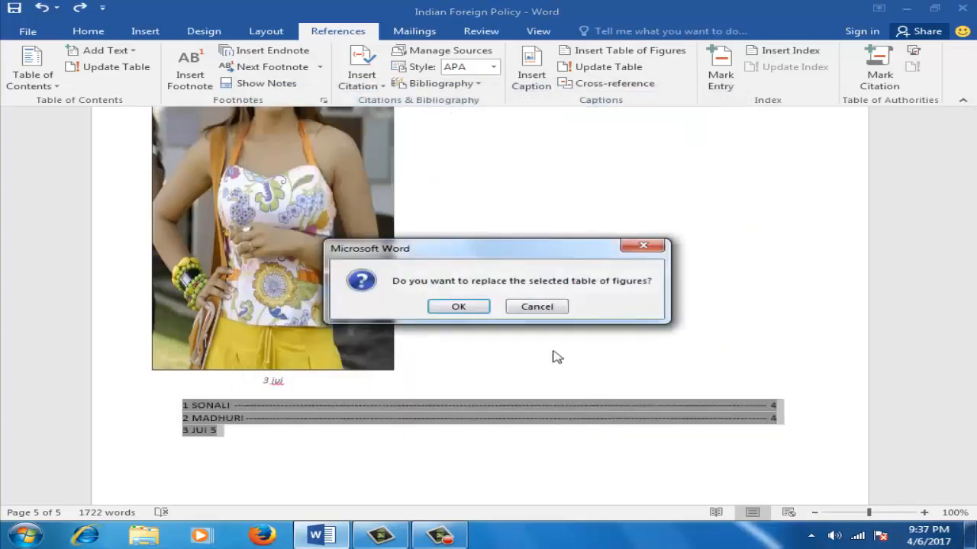
{"action": "left_click", "coordinate": [472, 307]}
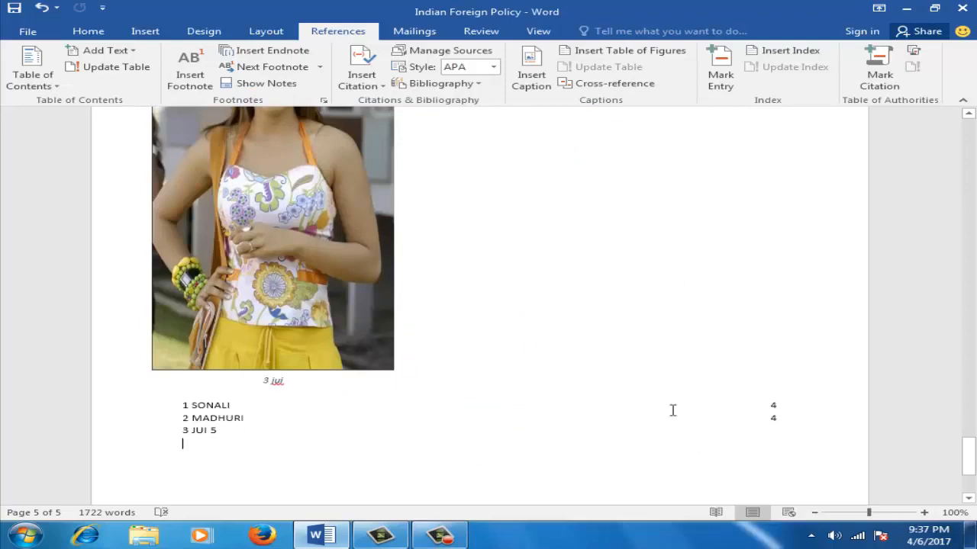
Add blank lines below the table of figures until page 6 starts.
{"action": "left_click_drag", "start_coordinate": [968, 462], "coordinate": [969, 340]}
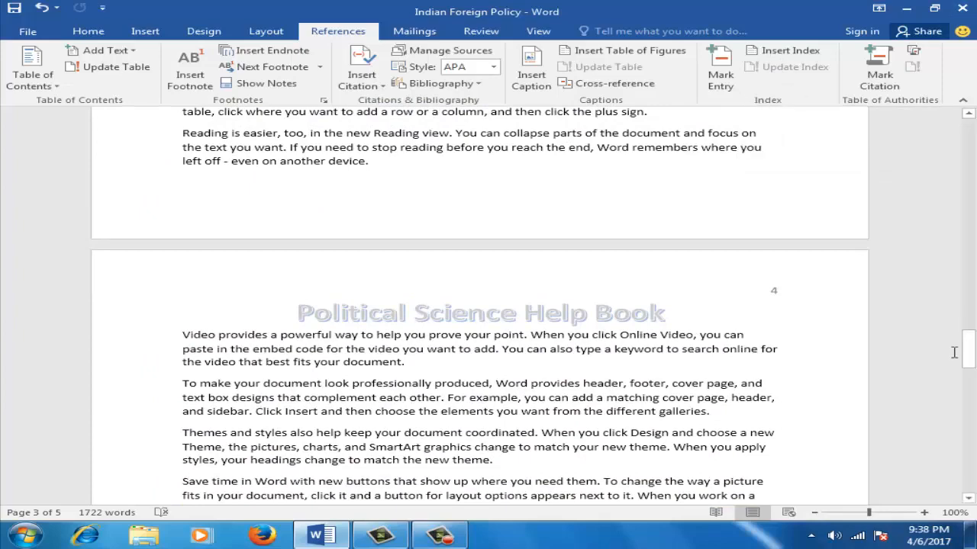
{"action": "left_click_drag", "start_coordinate": [970, 359], "coordinate": [968, 505]}
{"action": "left_click", "coordinate": [270, 321]}
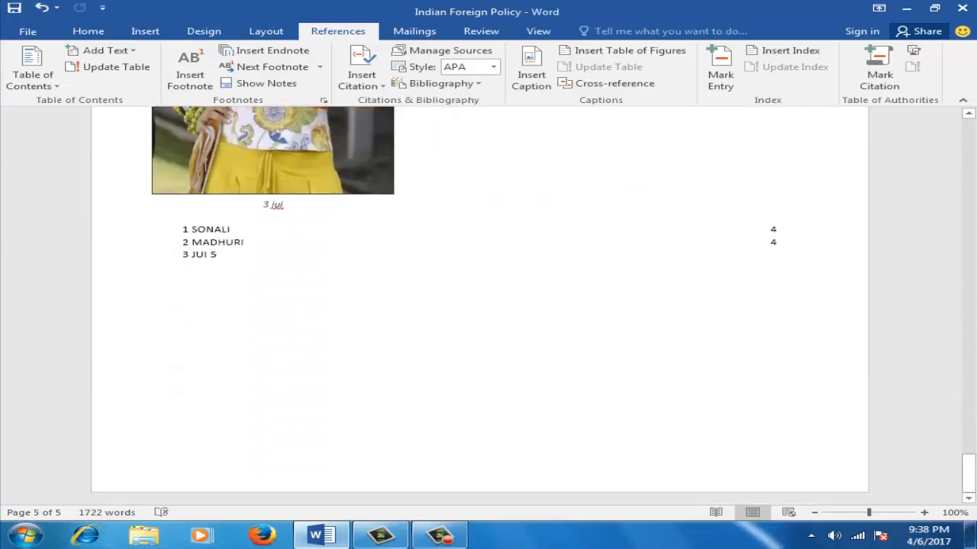
{"action": "key", "text": "Return"}
{"action": "key", "text": "Return"}
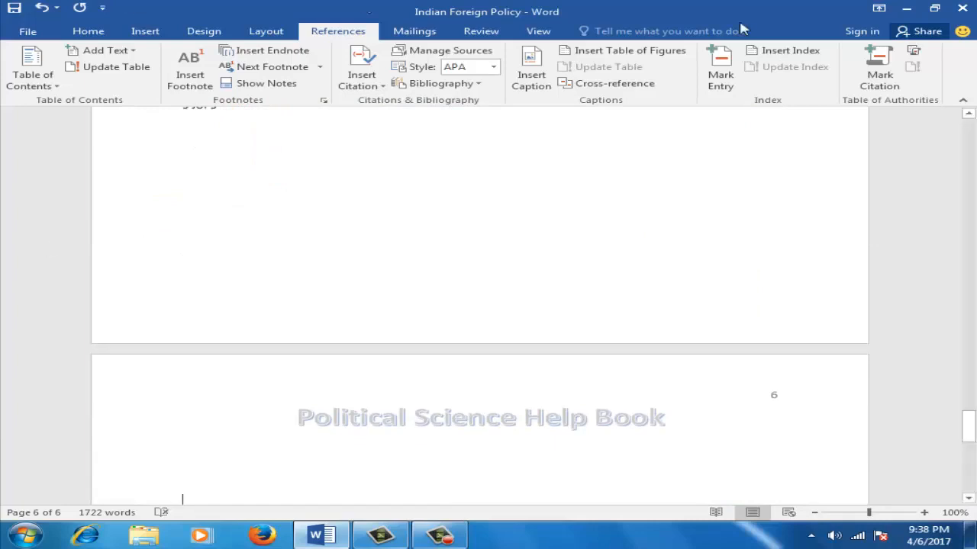
Enter ANT, ASS, APPLE, BAT, BOX, CAT, CONE and CAP on separate indented lines below the page 6 header.
{"action": "left_click_drag", "start_coordinate": [970, 431], "coordinate": [971, 447]}
{"action": "double_click", "coordinate": [364, 332]}
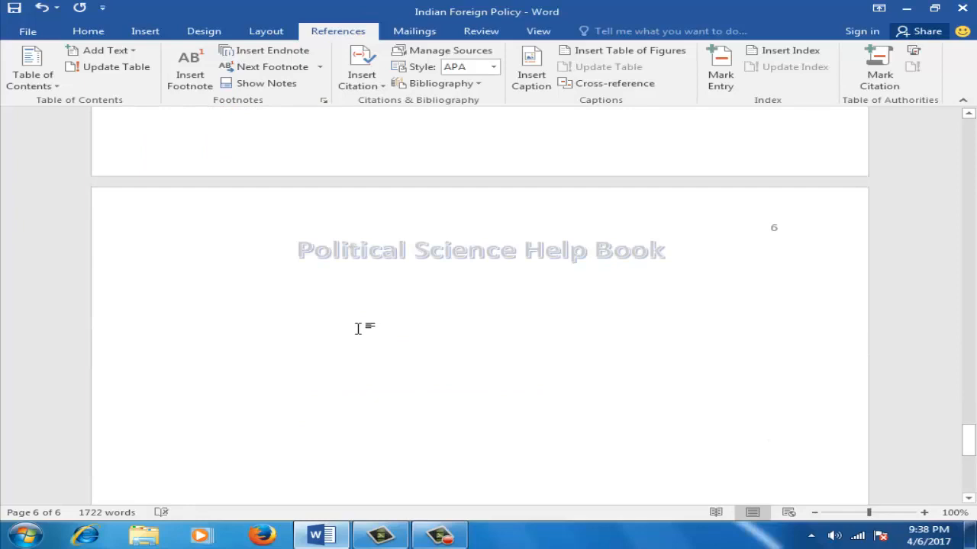
{"action": "double_click", "coordinate": [238, 307]}
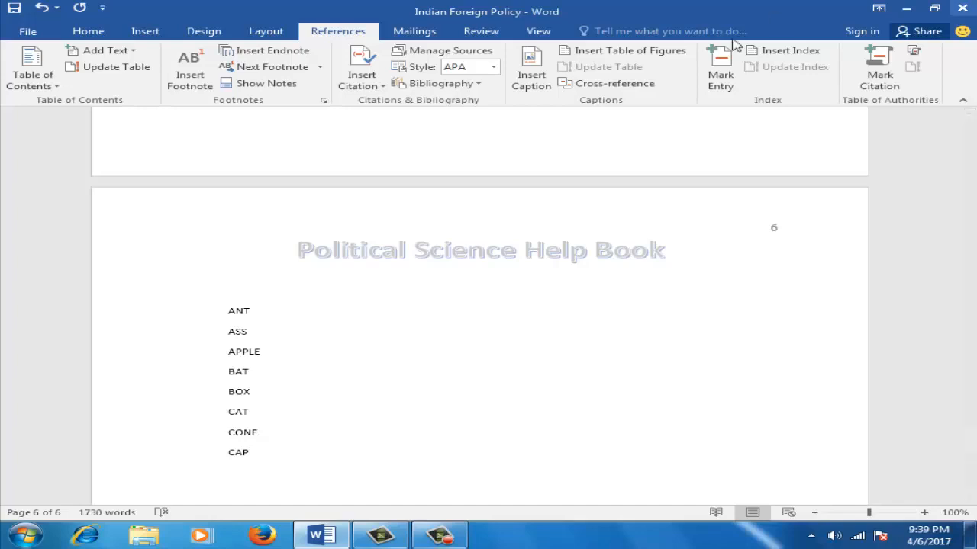
Mark the word ANT as a main index entry for the current page and hide the formatting marks.
{"action": "left_click", "coordinate": [732, 80]}
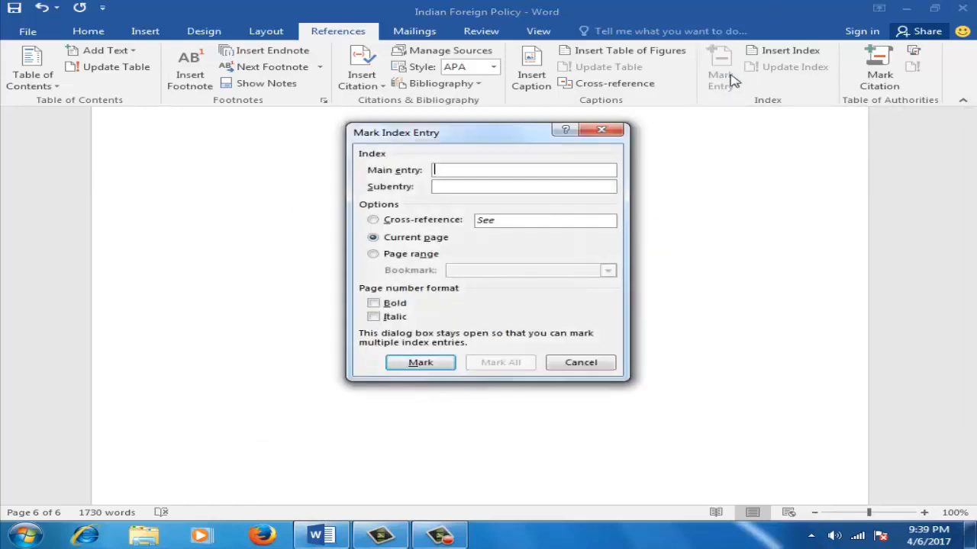
{"action": "left_click", "coordinate": [969, 462]}
{"action": "left_click_drag", "start_coordinate": [969, 462], "coordinate": [969, 445]}
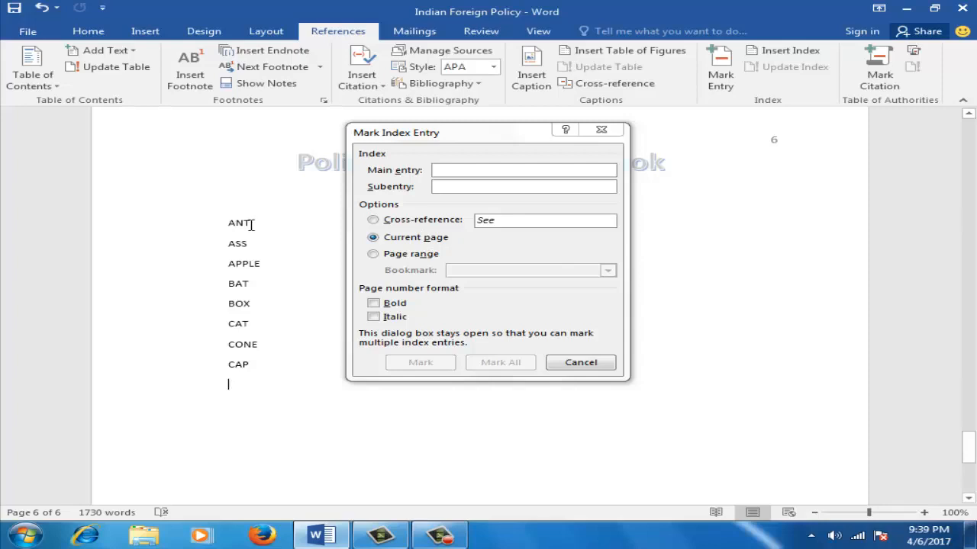
{"action": "double_click", "coordinate": [214, 225]}
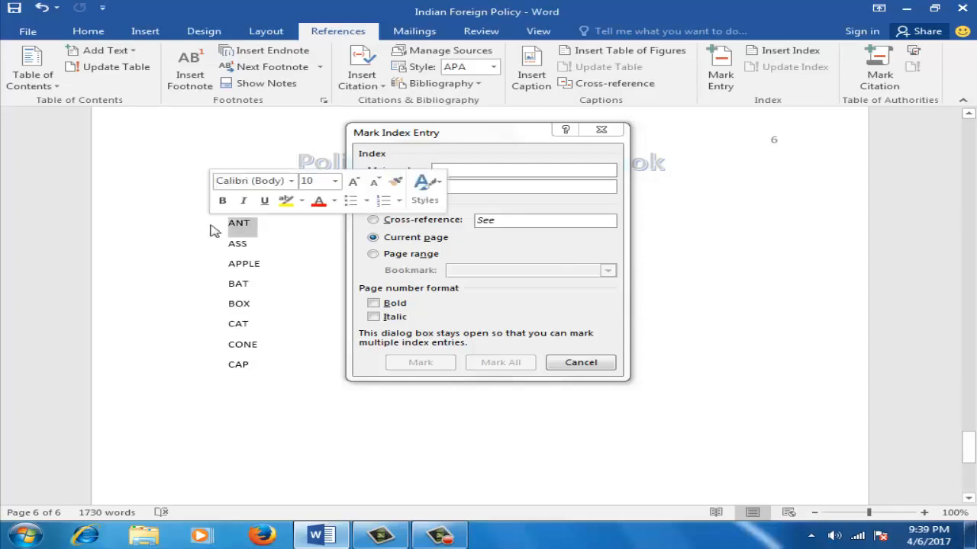
{"action": "left_click", "coordinate": [470, 172]}
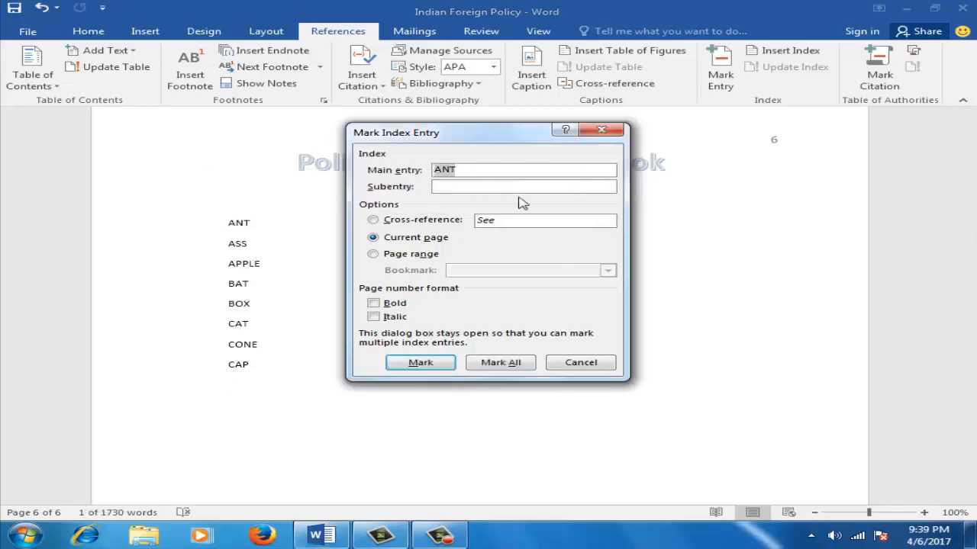
{"action": "left_click", "coordinate": [441, 368]}
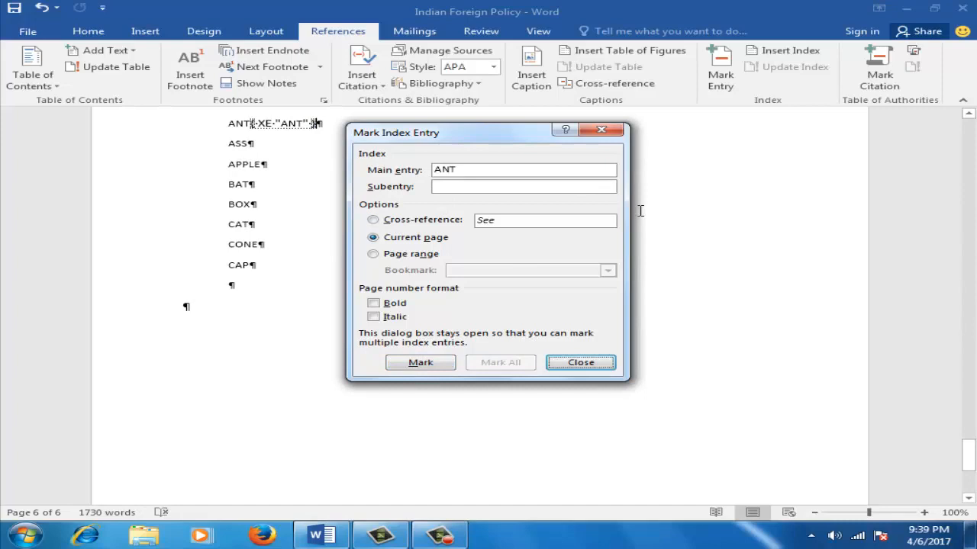
{"action": "left_click", "coordinate": [90, 34]}
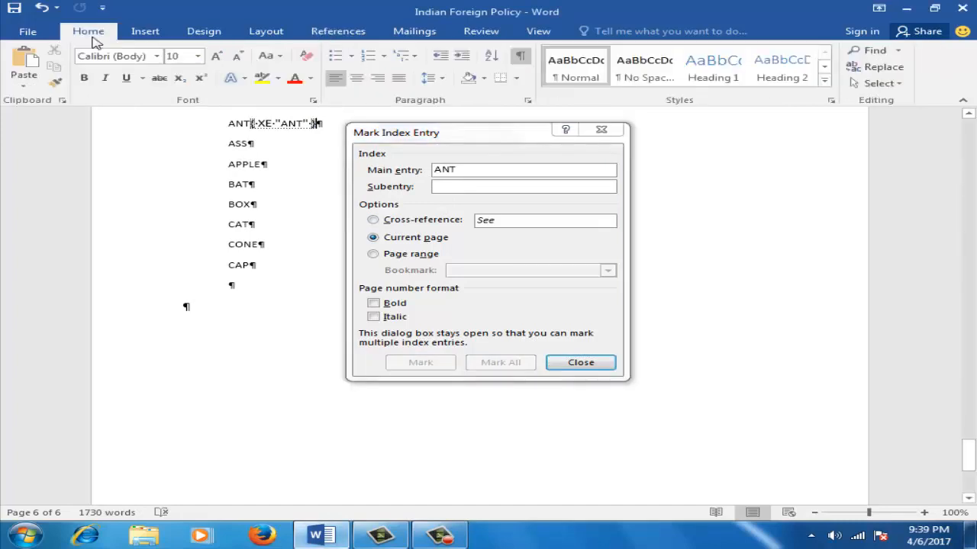
{"action": "left_click", "coordinate": [520, 58]}
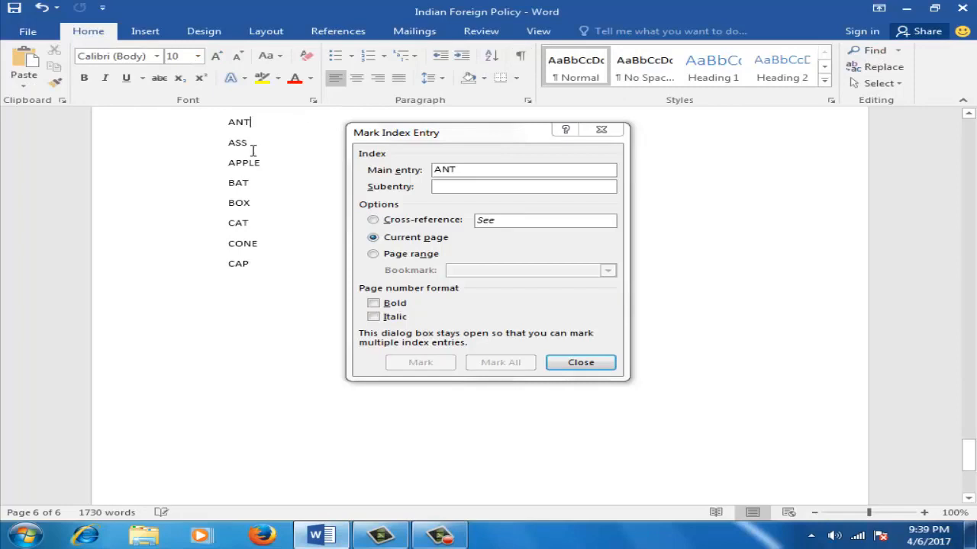
Mark the word ASS as a main index entry for the current page and hide the formatting marks again.
{"action": "left_click", "coordinate": [208, 147]}
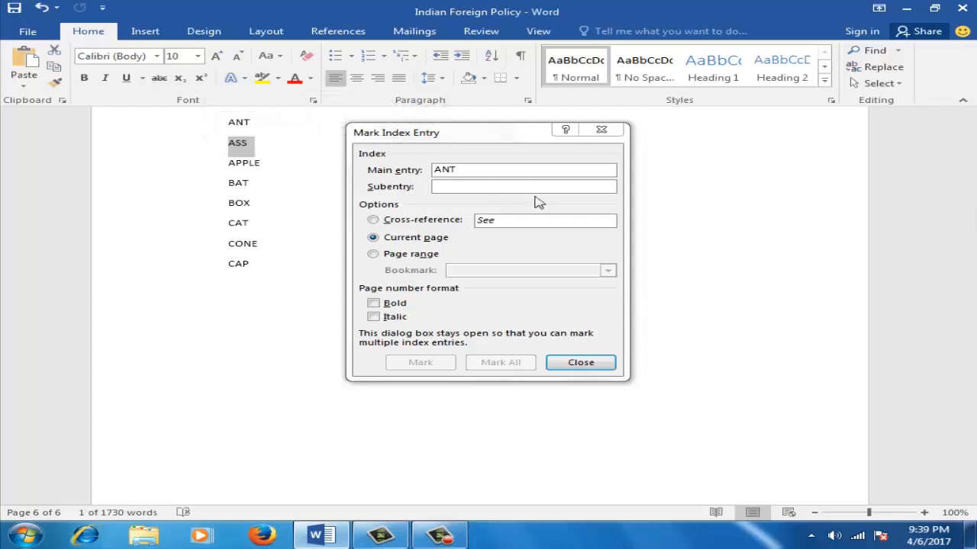
{"action": "left_click", "coordinate": [603, 363]}
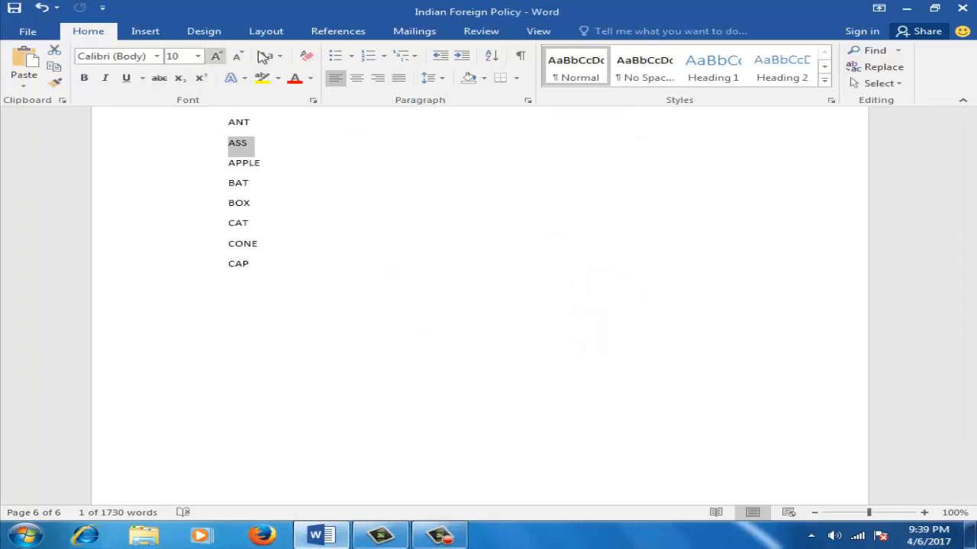
{"action": "left_click", "coordinate": [336, 32]}
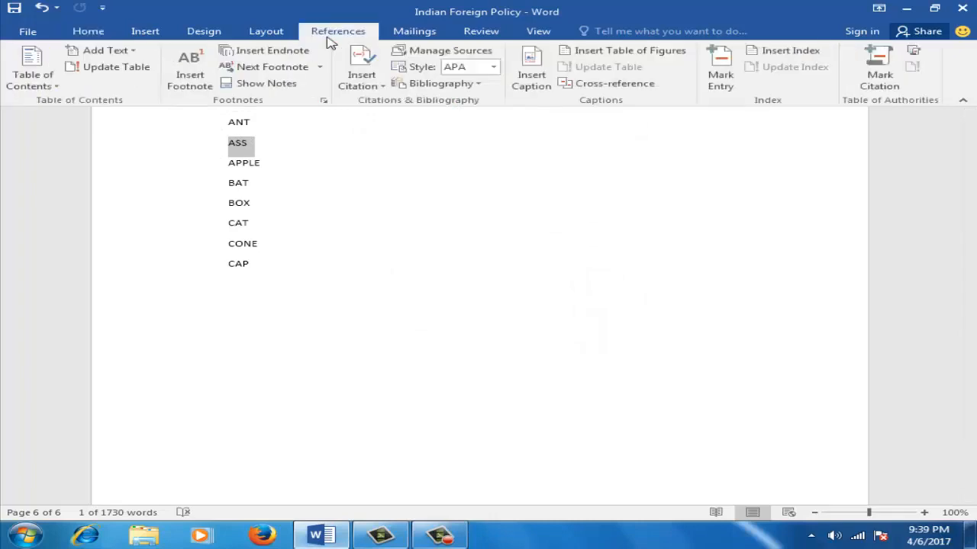
{"action": "left_click", "coordinate": [734, 91]}
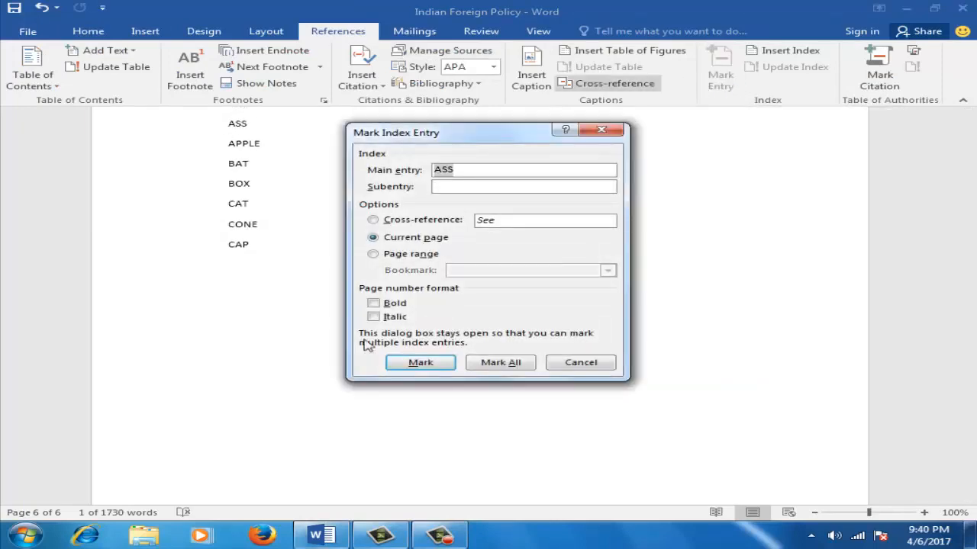
{"action": "left_click", "coordinate": [449, 365]}
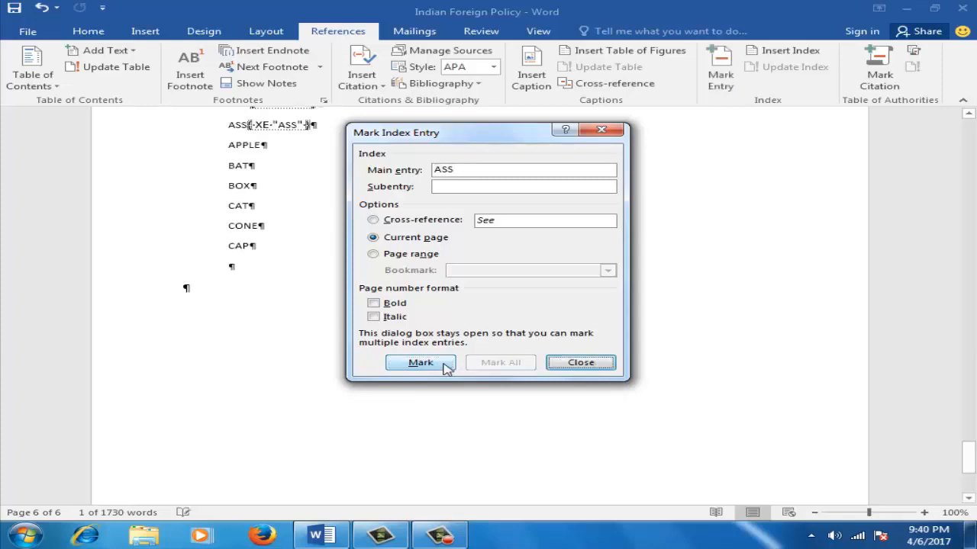
{"action": "left_click", "coordinate": [87, 32]}
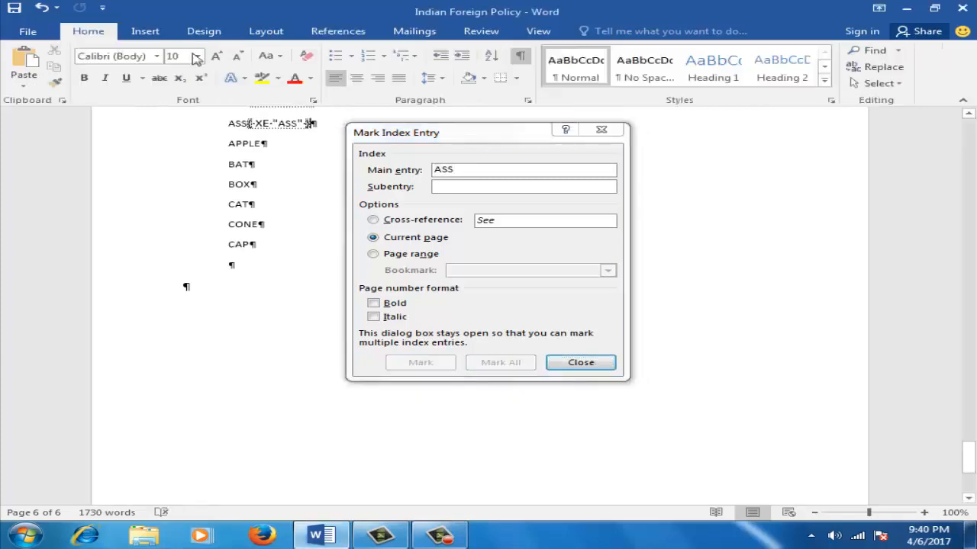
{"action": "left_click", "coordinate": [520, 58]}
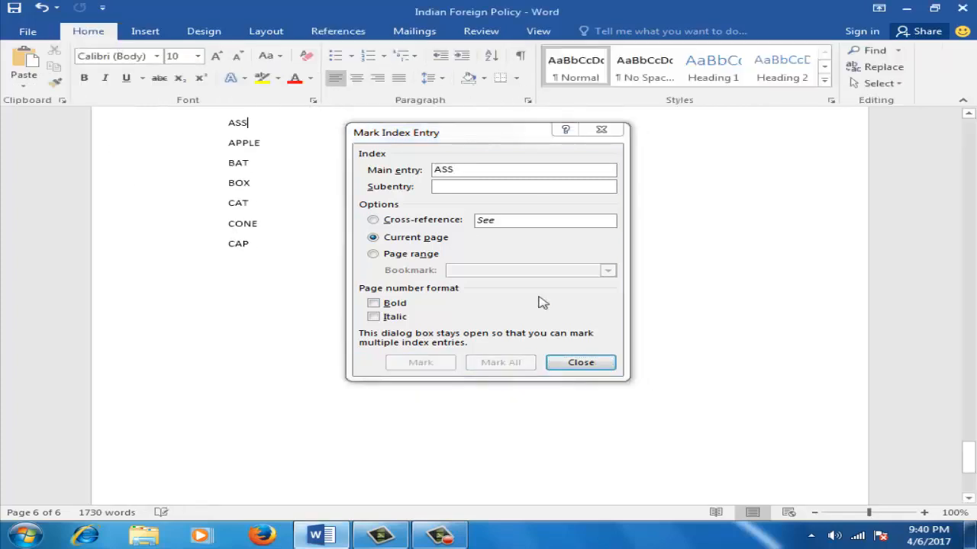
{"action": "left_click", "coordinate": [574, 365]}
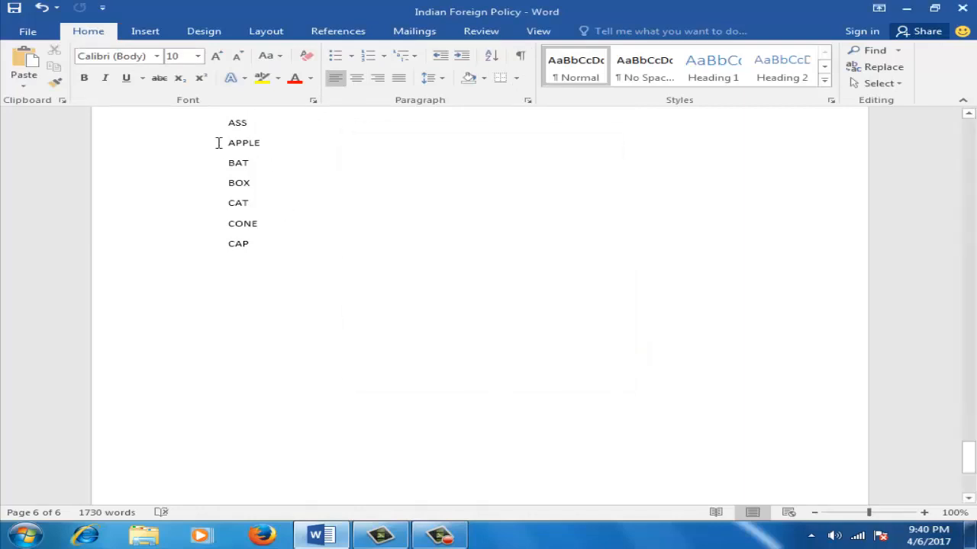
Mark the word APPLE as a main index entry for the current page and hide the formatting marks.
{"action": "left_click", "coordinate": [205, 143]}
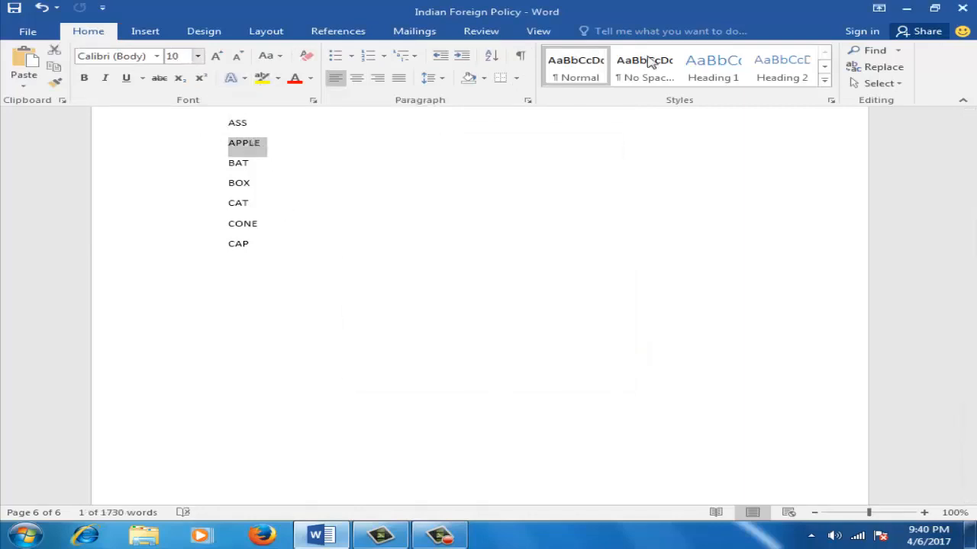
{"action": "left_click", "coordinate": [336, 34]}
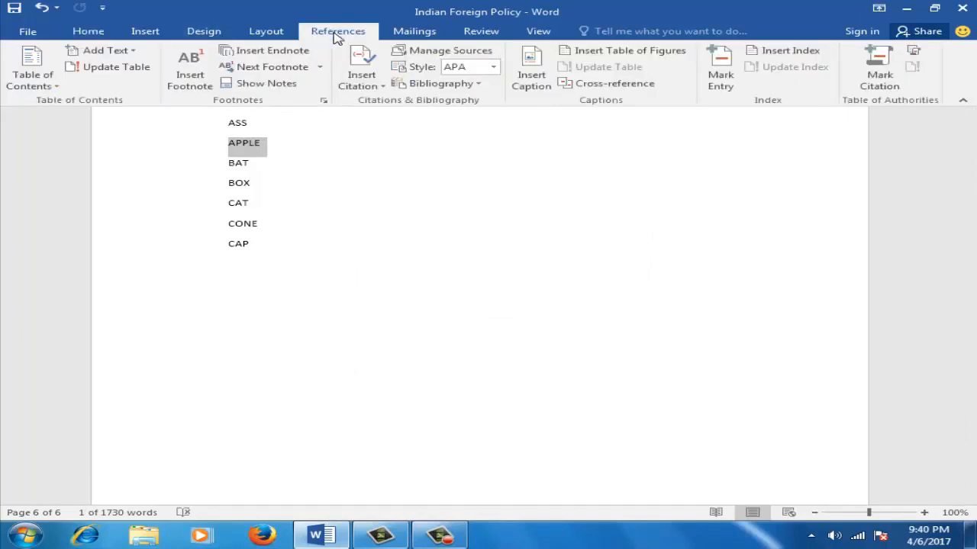
{"action": "left_click", "coordinate": [720, 82]}
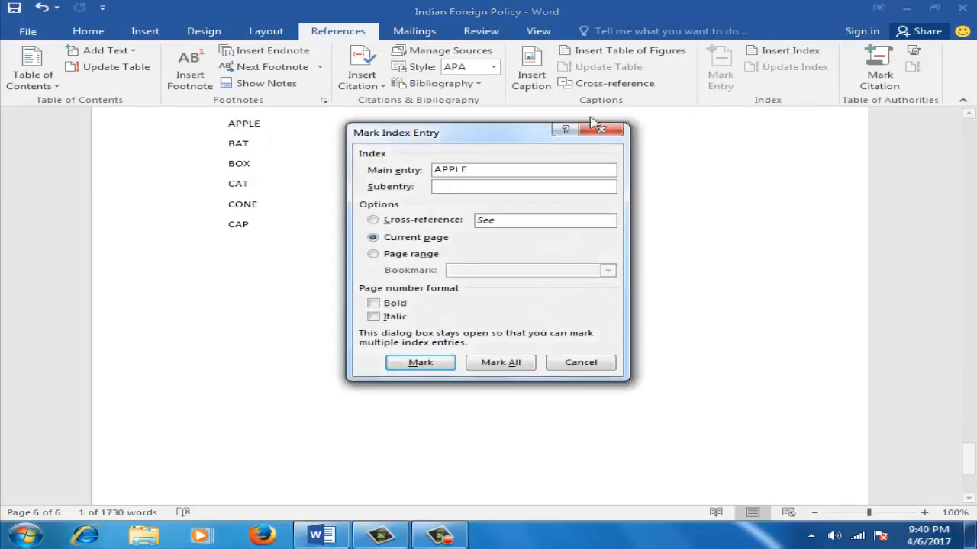
{"action": "left_click", "coordinate": [430, 363]}
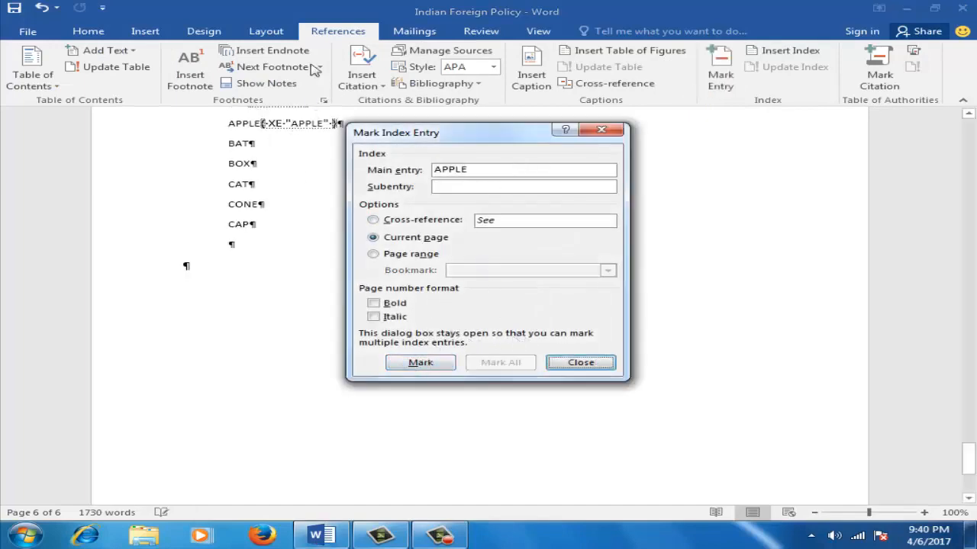
{"action": "left_click", "coordinate": [96, 32]}
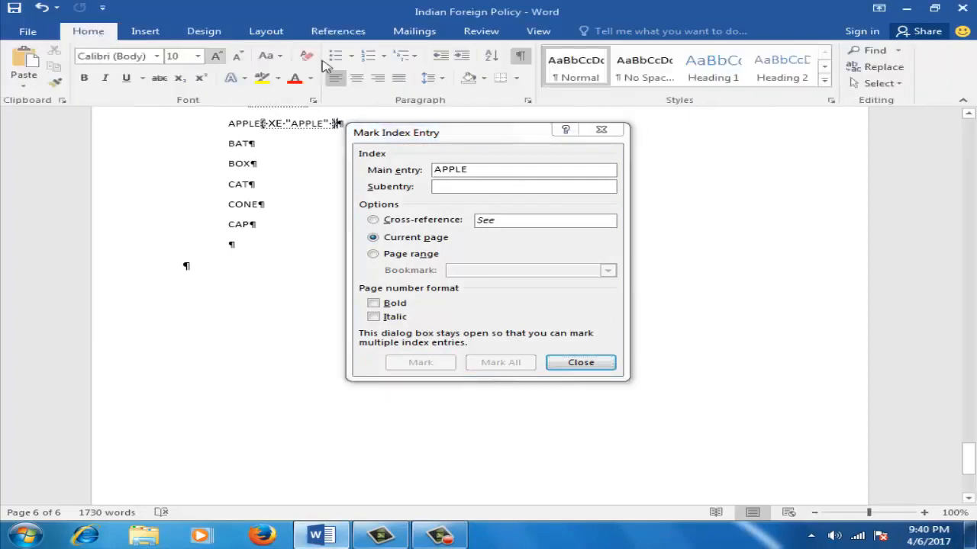
{"action": "left_click", "coordinate": [522, 61]}
{"action": "left_click", "coordinate": [597, 368]}
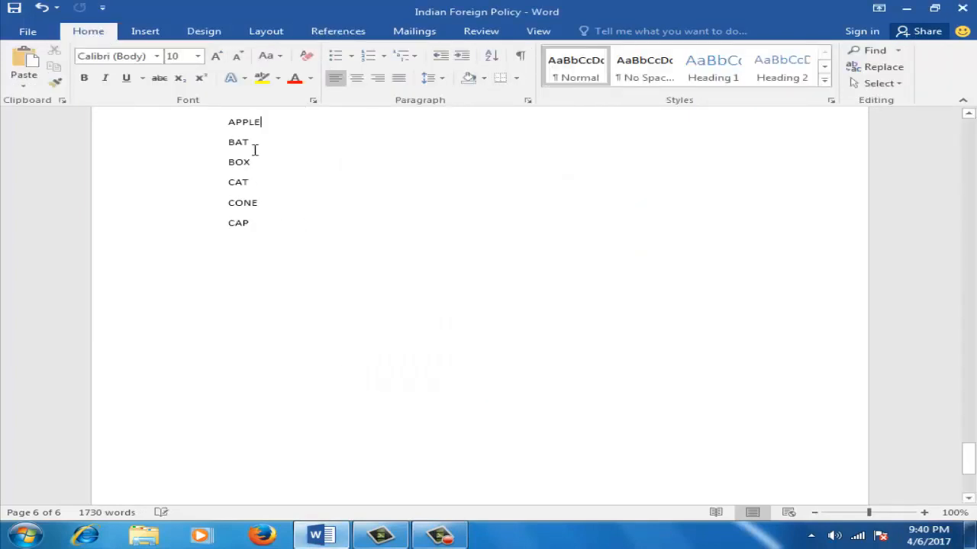
Mark the word BAT as a main index entry for the current page and hide the formatting marks.
{"action": "left_click_drag", "start_coordinate": [254, 142], "coordinate": [214, 142]}
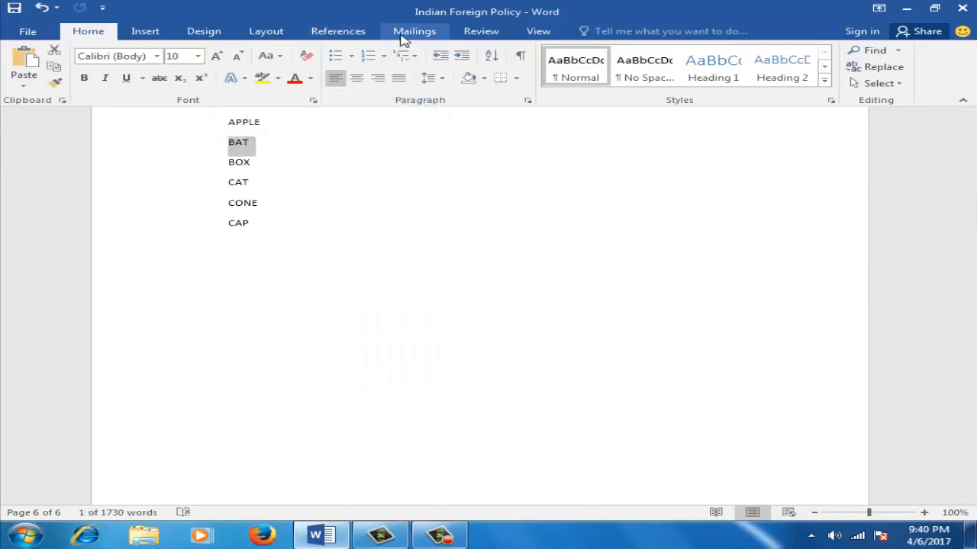
{"action": "left_click", "coordinate": [342, 33]}
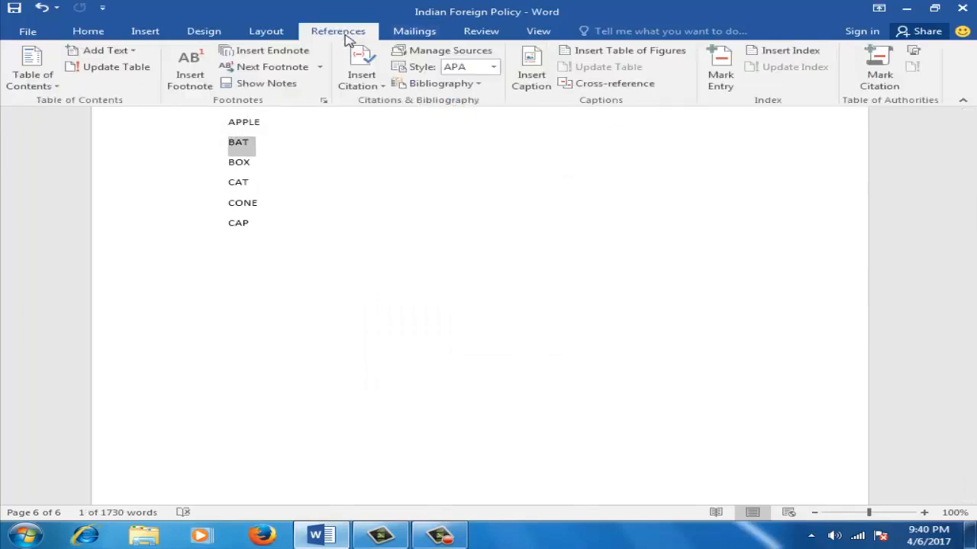
{"action": "left_click", "coordinate": [722, 77]}
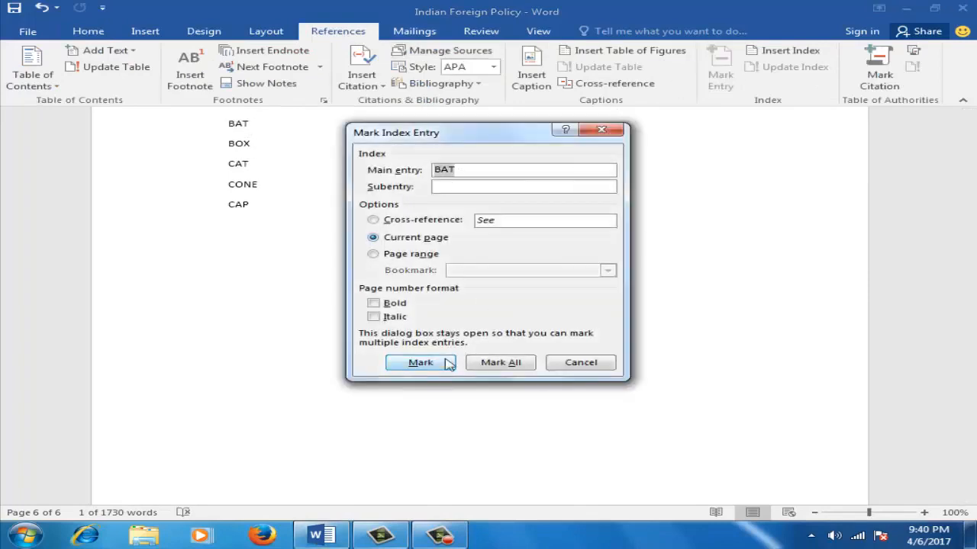
{"action": "left_click", "coordinate": [420, 364]}
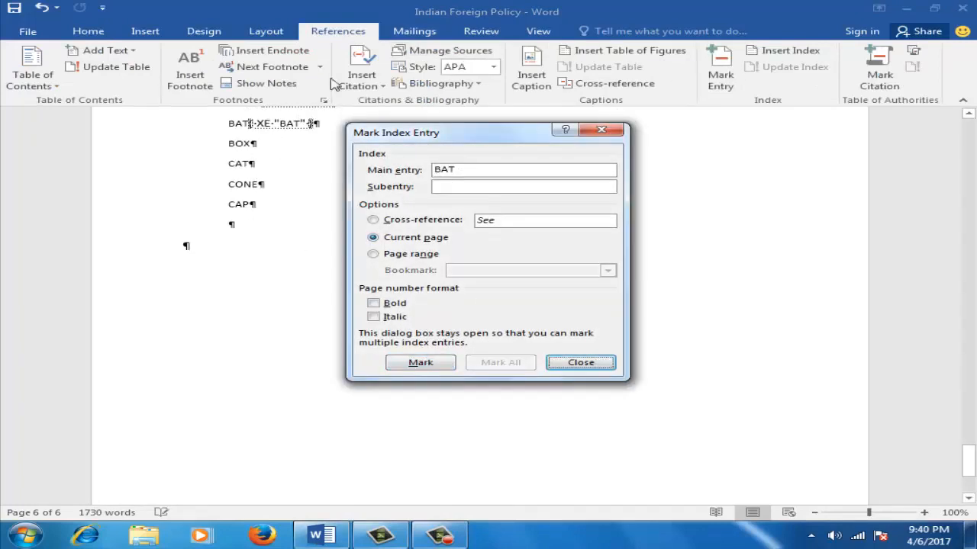
{"action": "left_click", "coordinate": [88, 30]}
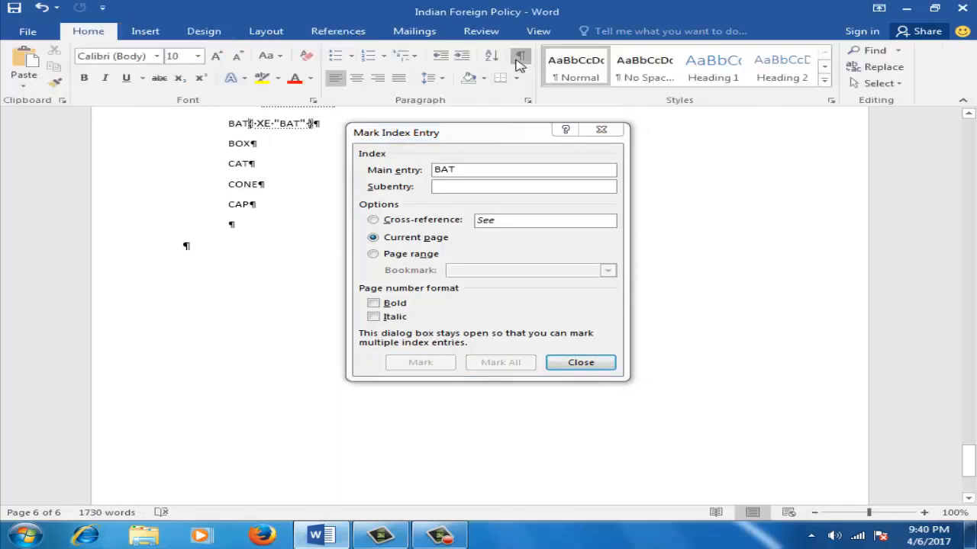
{"action": "left_click", "coordinate": [519, 56]}
{"action": "left_click", "coordinate": [580, 362]}
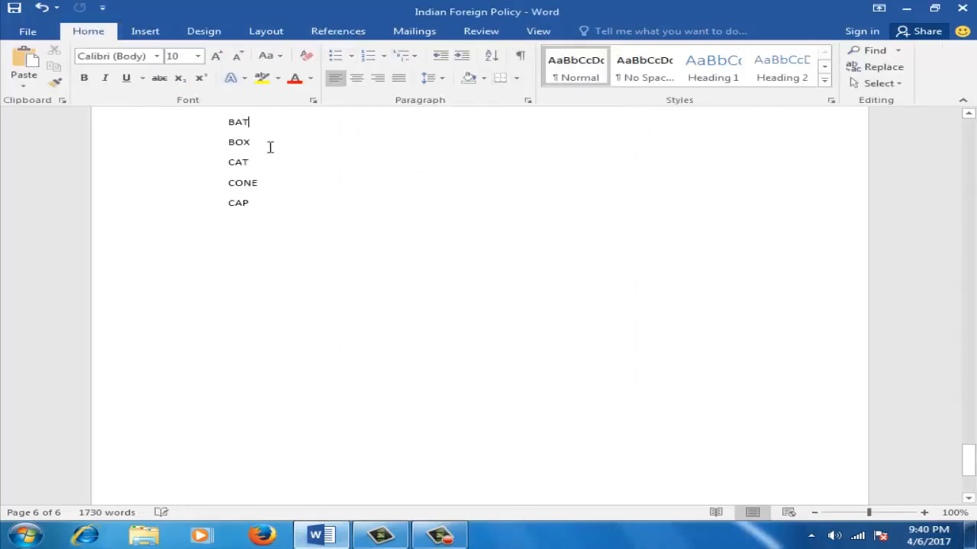
Mark the word BOX as a main index entry for the current page and hide the formatting marks.
{"action": "left_click", "coordinate": [203, 138]}
{"action": "left_click", "coordinate": [268, 145]}
{"action": "left_click_drag", "start_coordinate": [269, 145], "coordinate": [211, 145]}
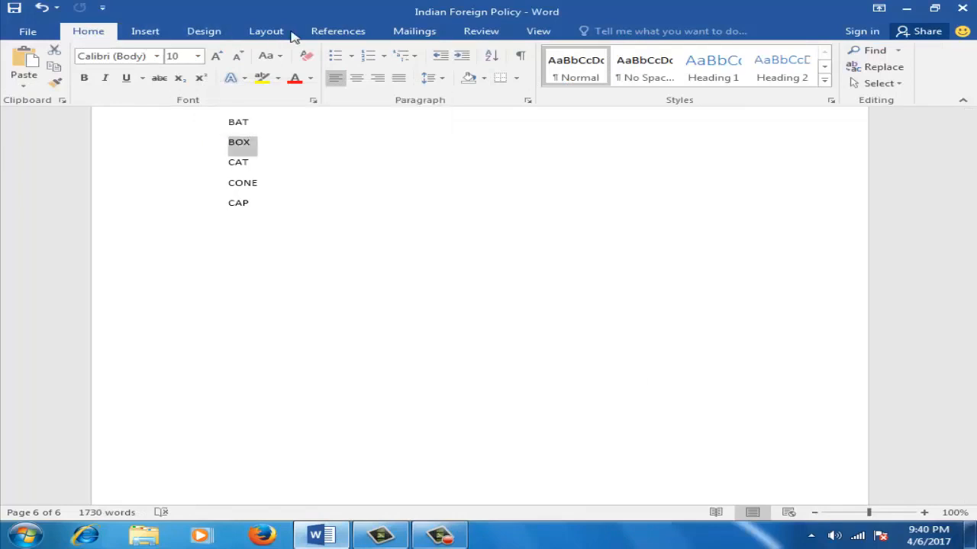
{"action": "left_click", "coordinate": [328, 30]}
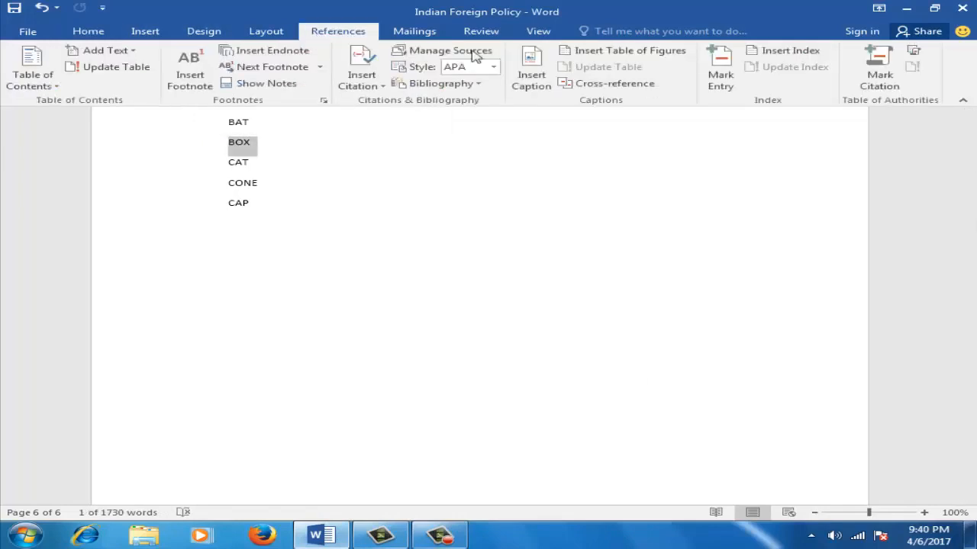
{"action": "left_click", "coordinate": [720, 80]}
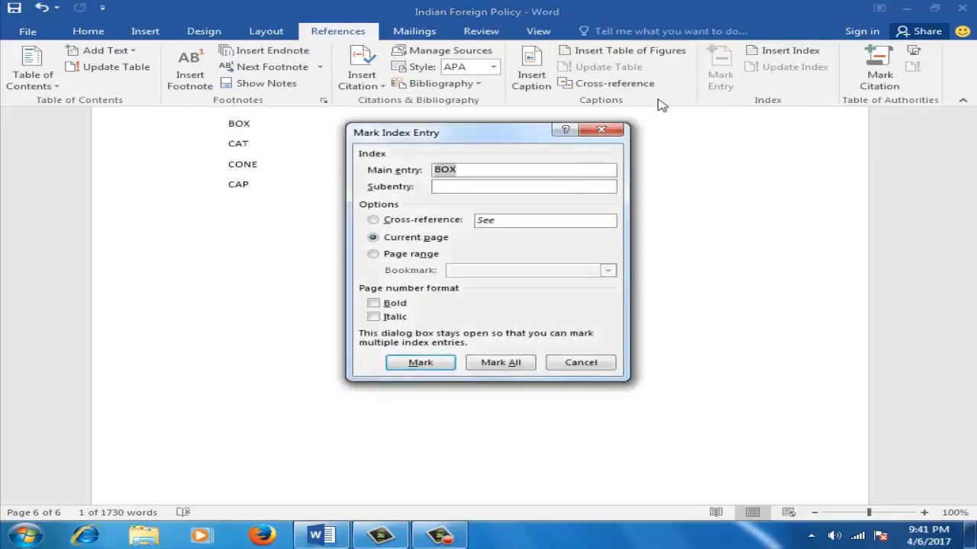
{"action": "left_click", "coordinate": [451, 365]}
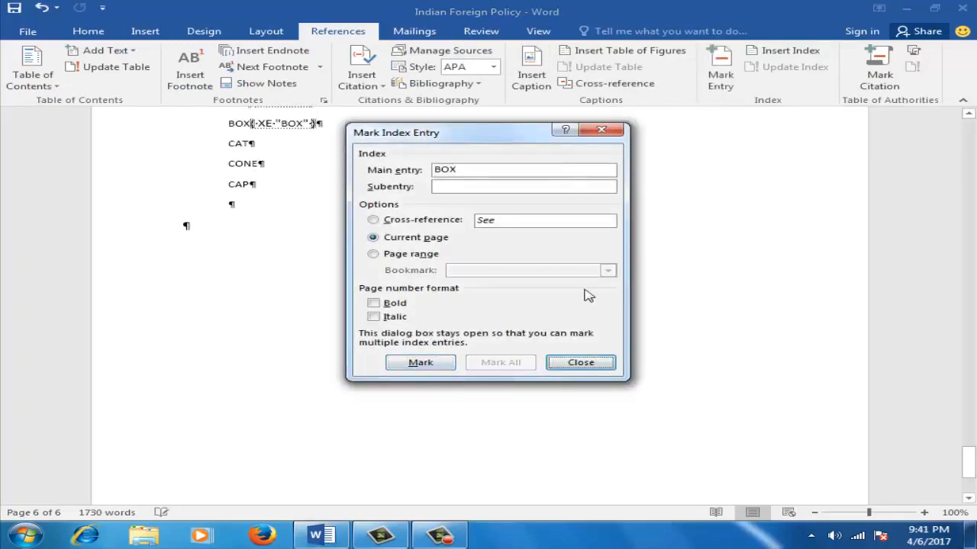
{"action": "left_click", "coordinate": [88, 31]}
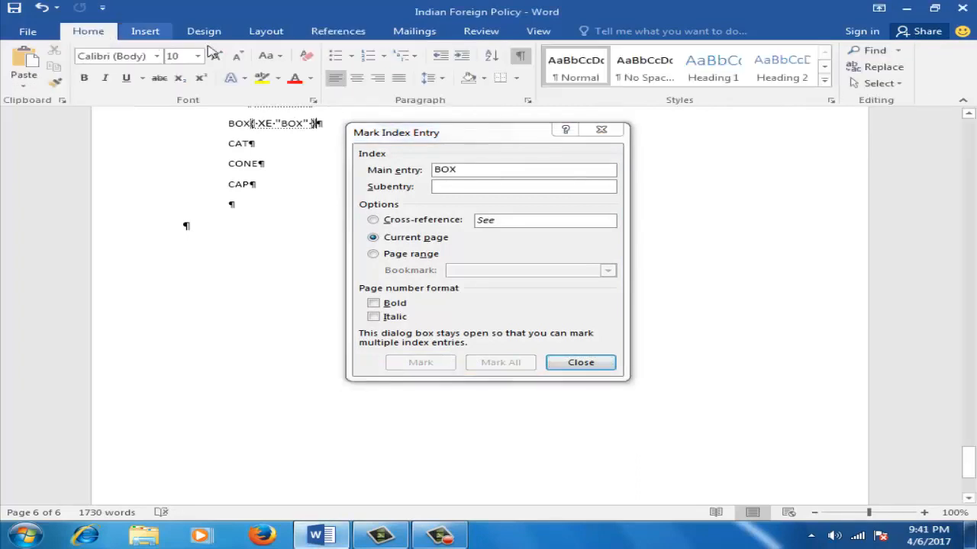
{"action": "left_click", "coordinate": [520, 56]}
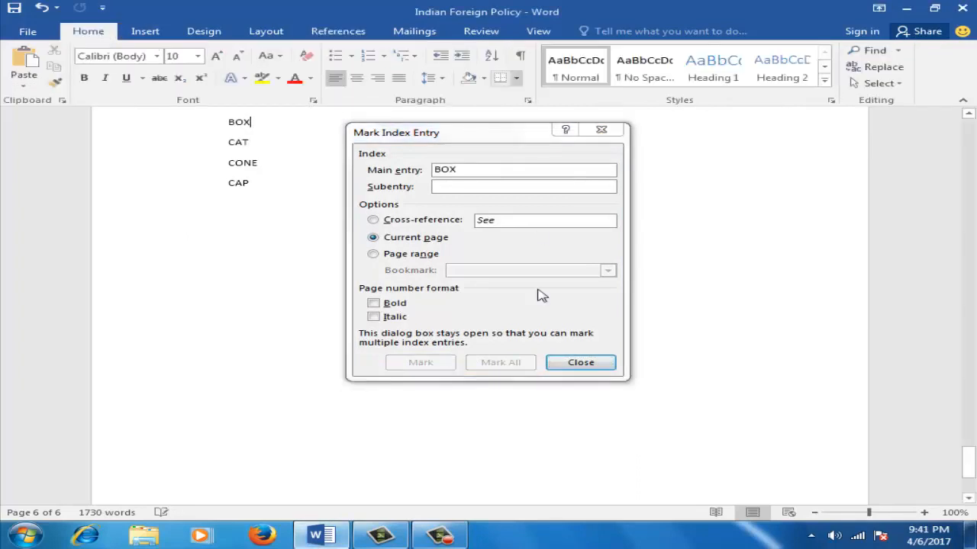
{"action": "left_click", "coordinate": [563, 364]}
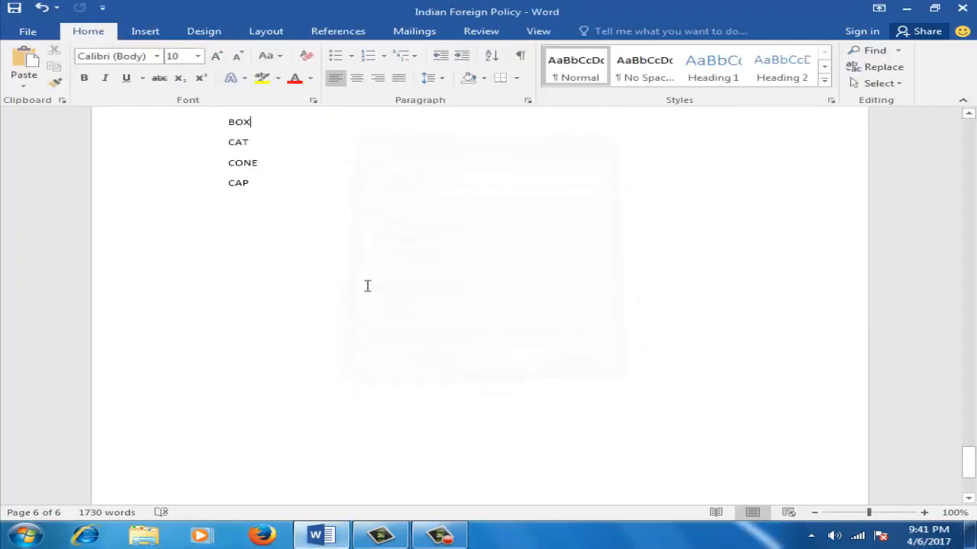
Mark the word CAT as a main index entry for the current page and hide the formatting marks.
{"action": "left_click", "coordinate": [213, 141]}
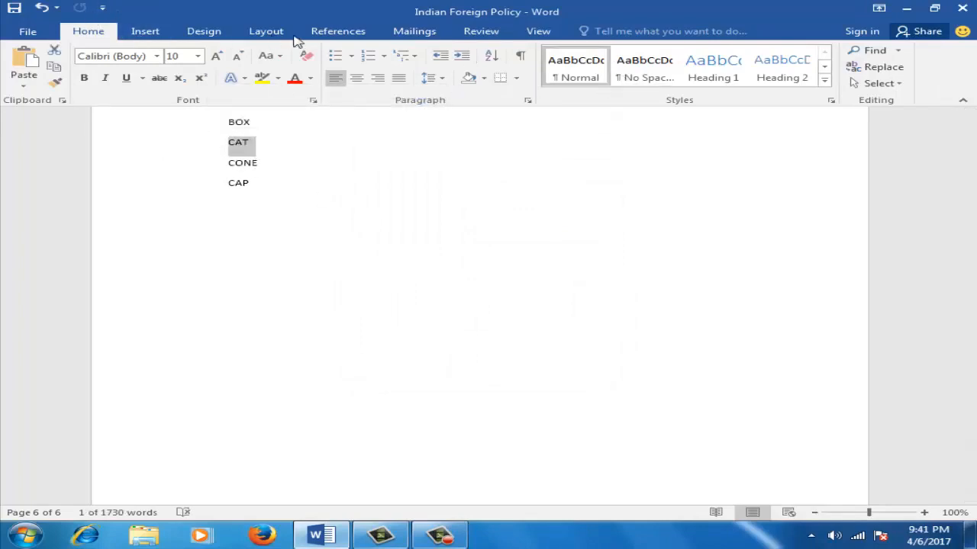
{"action": "left_click", "coordinate": [356, 33]}
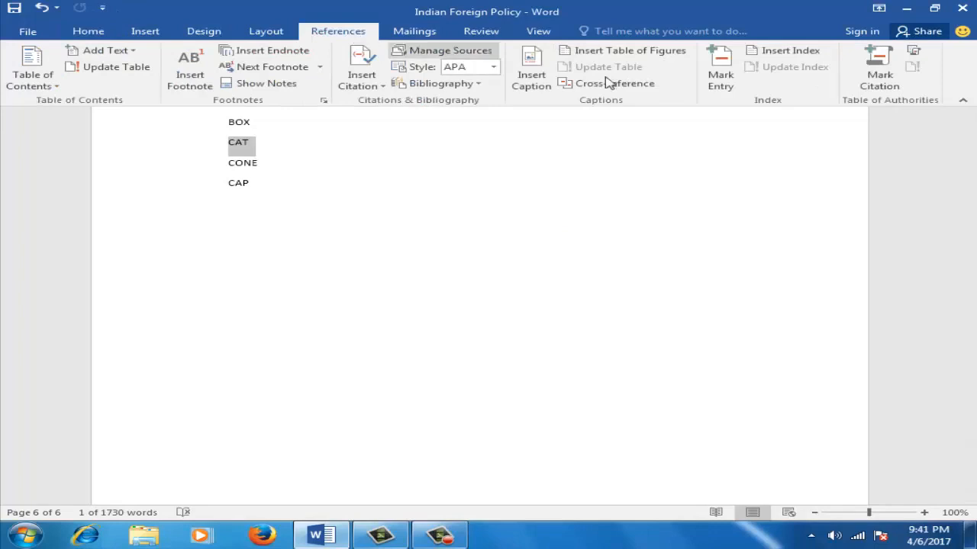
{"action": "left_click", "coordinate": [737, 82]}
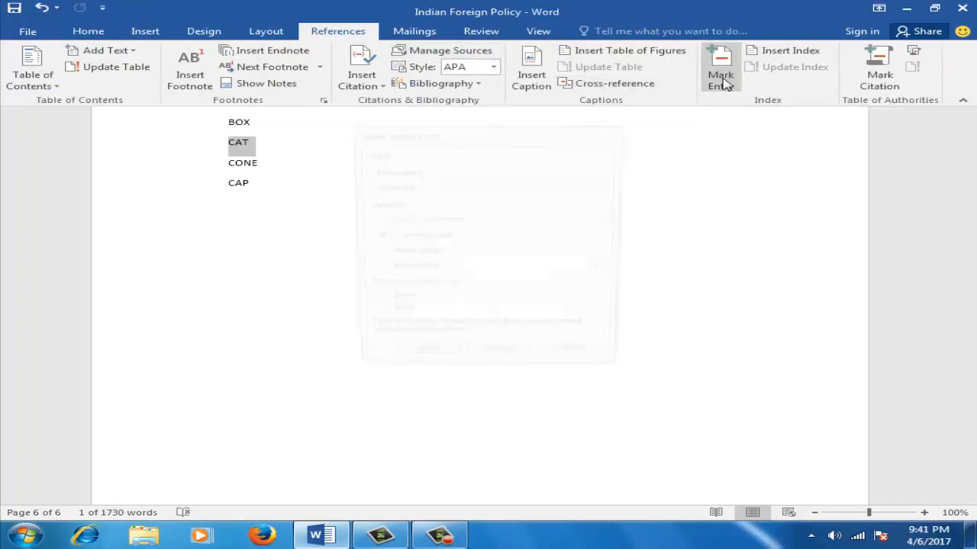
{"action": "left_click", "coordinate": [418, 364]}
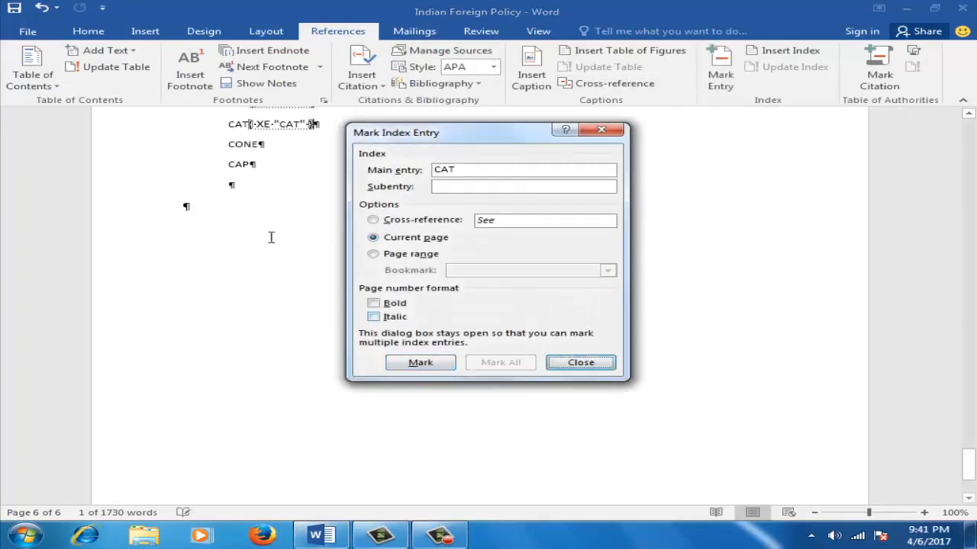
{"action": "left_click", "coordinate": [88, 31]}
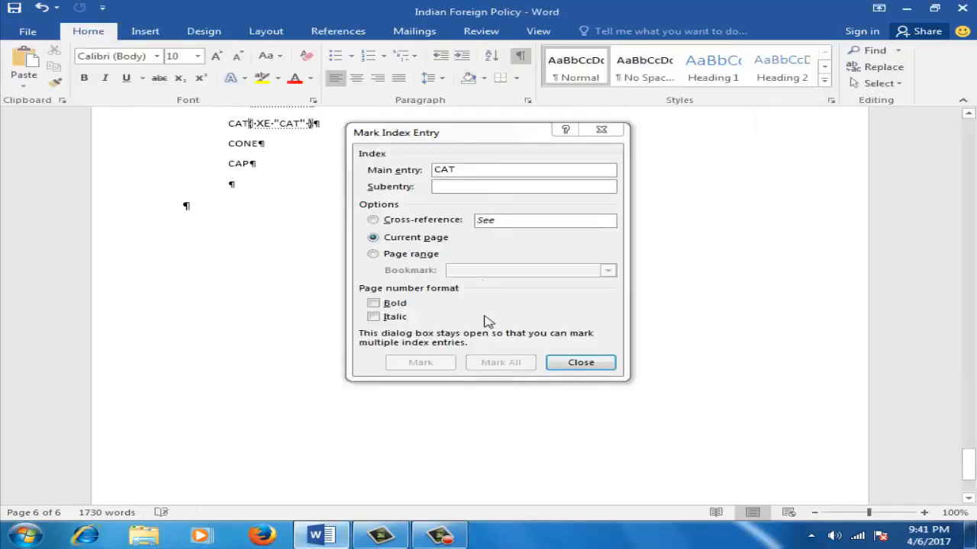
{"action": "left_click", "coordinate": [519, 55]}
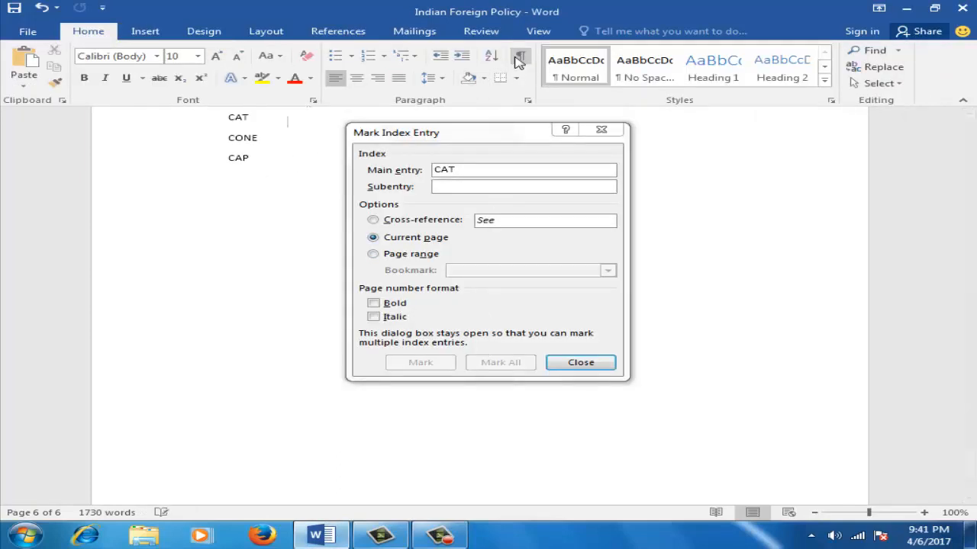
{"action": "left_click", "coordinate": [579, 361]}
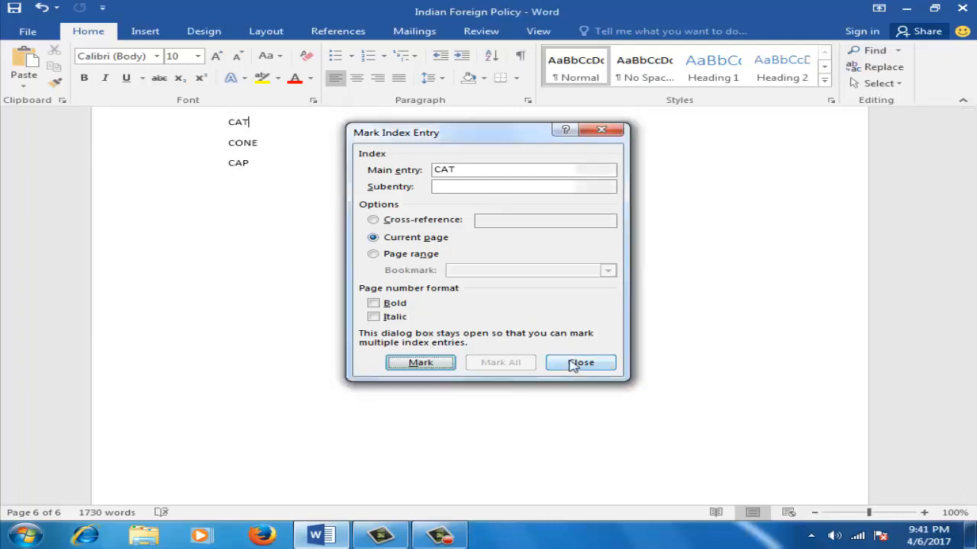
Mark the word CONE as a main index entry for the current page and hide the formatting marks.
{"action": "left_click_drag", "start_coordinate": [272, 146], "coordinate": [203, 137]}
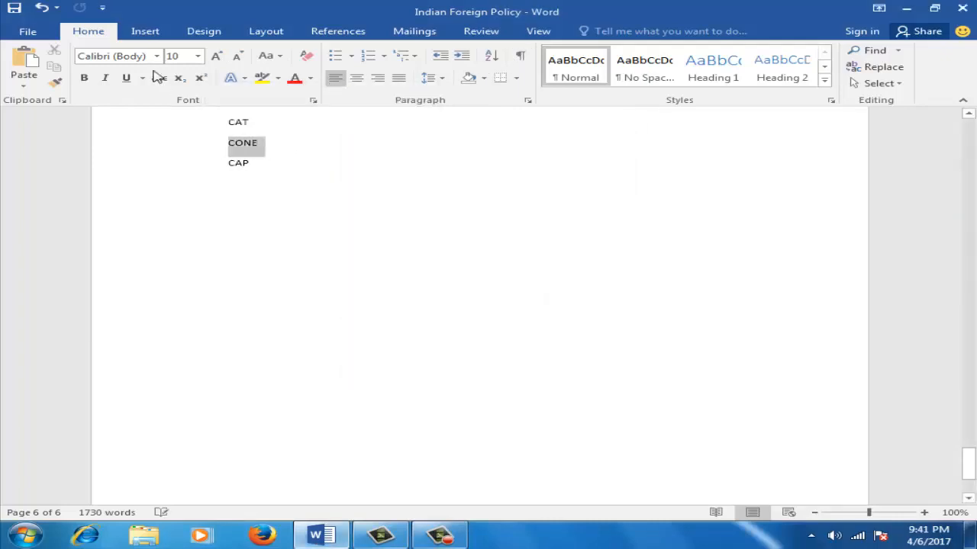
{"action": "left_click", "coordinate": [318, 34]}
{"action": "left_click", "coordinate": [719, 77]}
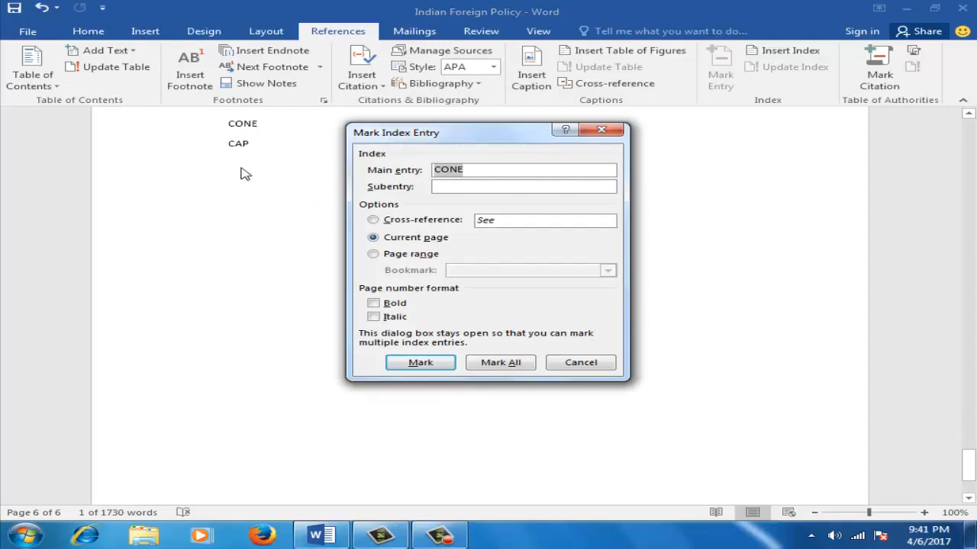
{"action": "left_click", "coordinate": [427, 364]}
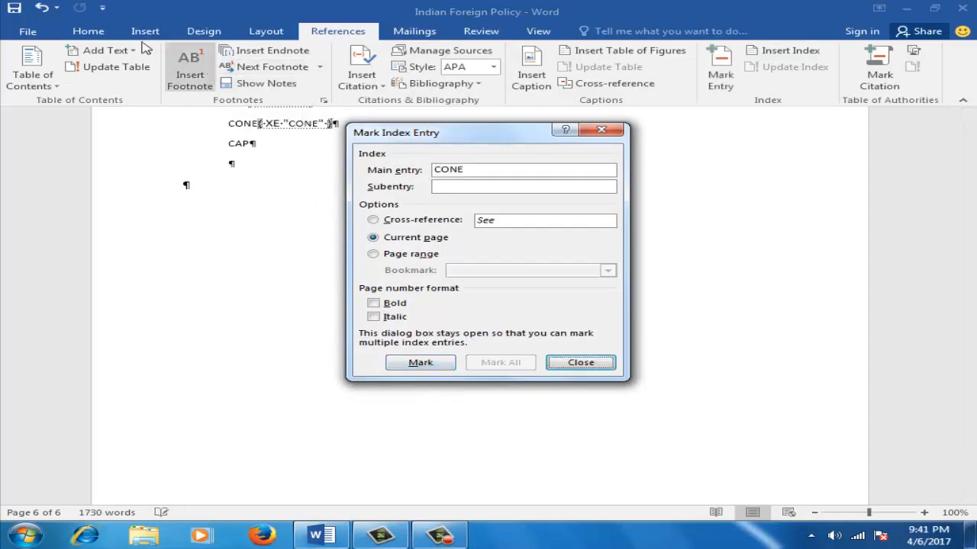
{"action": "left_click", "coordinate": [103, 35]}
{"action": "left_click", "coordinate": [103, 35]}
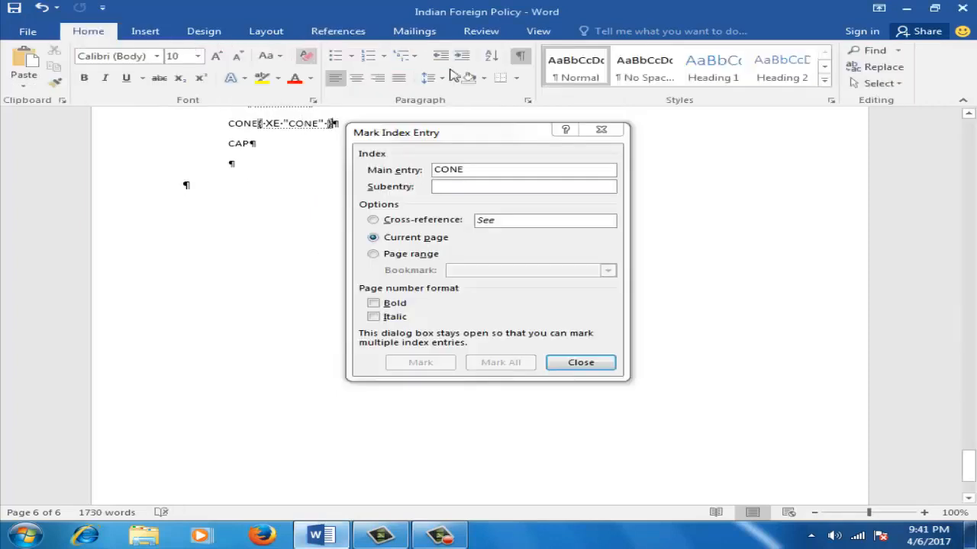
{"action": "left_click", "coordinate": [521, 55]}
{"action": "left_click", "coordinate": [551, 362]}
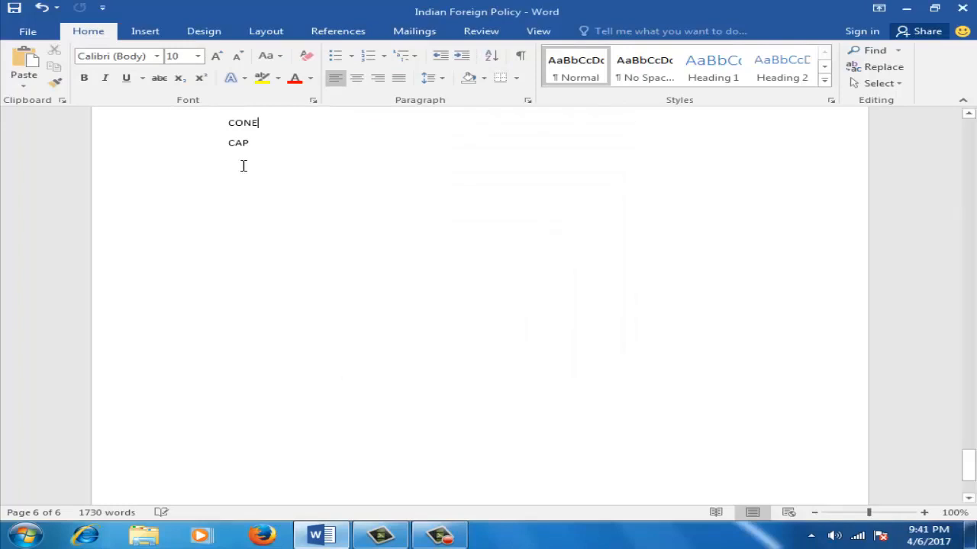
Mark the word CAP as a main index entry for the current page and hide the formatting marks.
{"action": "left_click", "coordinate": [196, 140]}
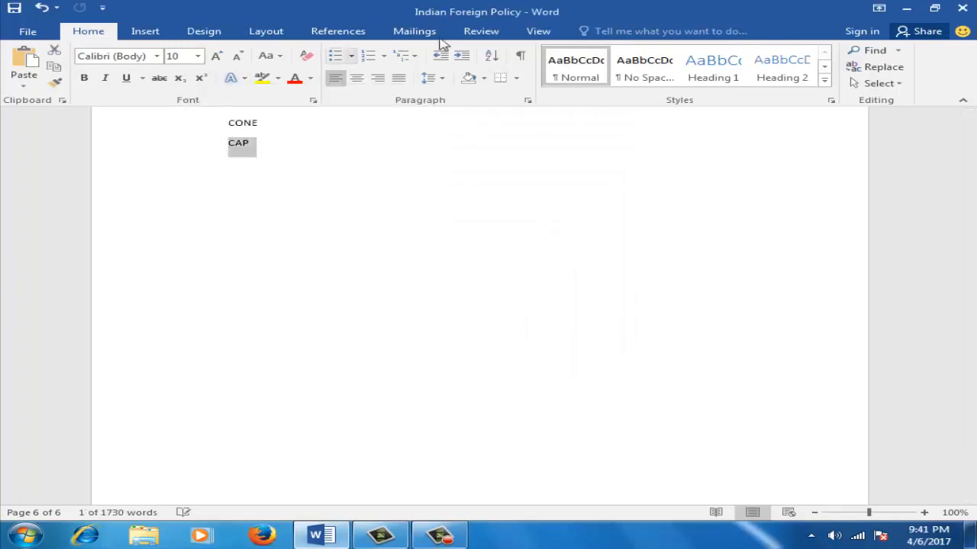
{"action": "left_click", "coordinate": [360, 33]}
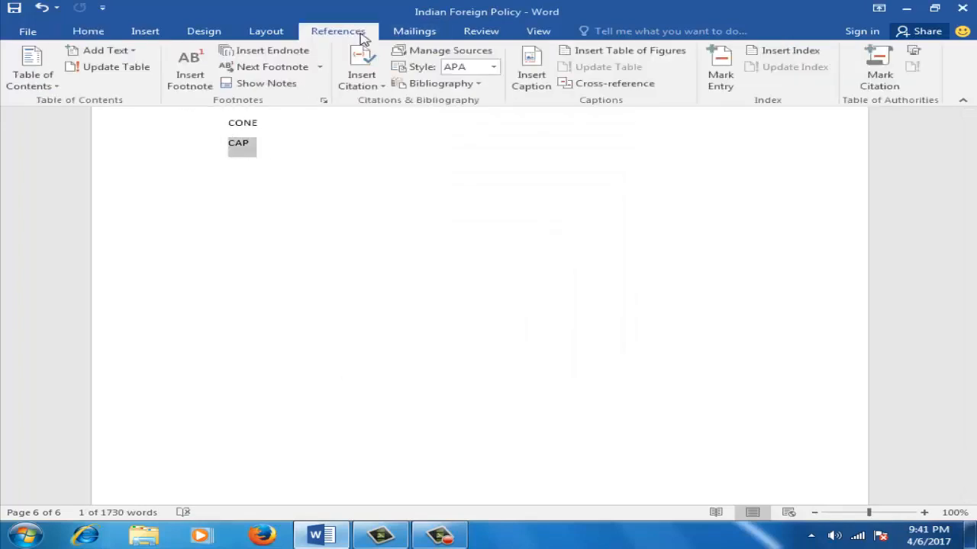
{"action": "left_click", "coordinate": [721, 74]}
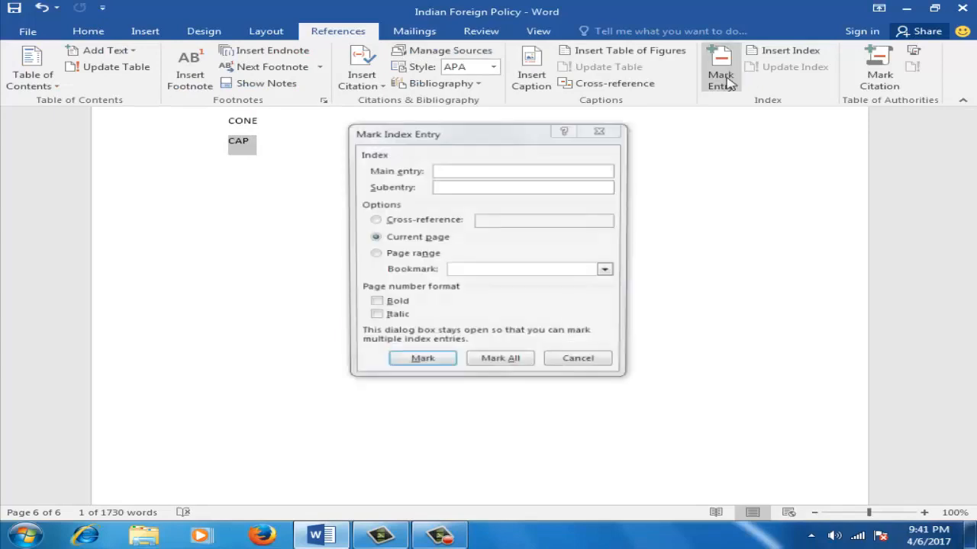
{"action": "left_click", "coordinate": [438, 365]}
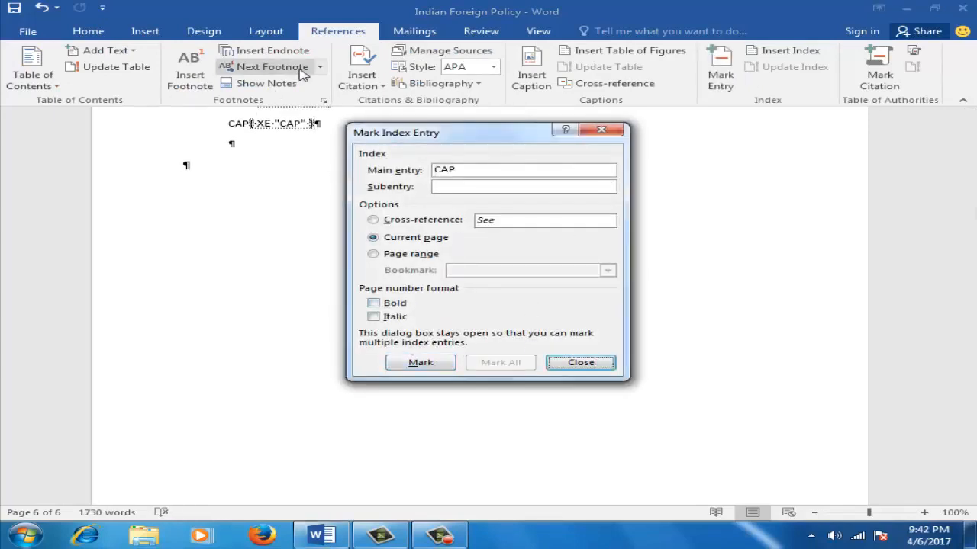
{"action": "left_click", "coordinate": [101, 34]}
{"action": "left_click", "coordinate": [99, 34]}
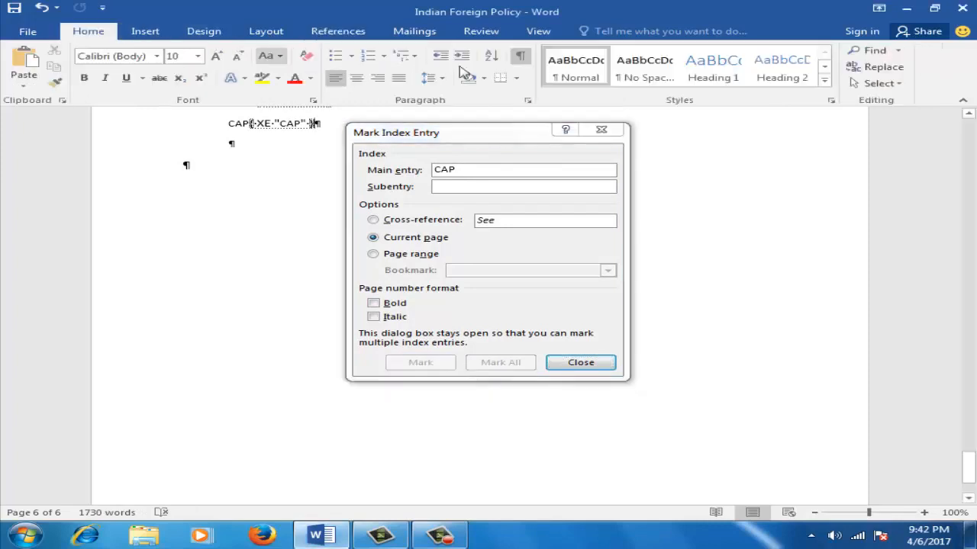
{"action": "left_click", "coordinate": [519, 56]}
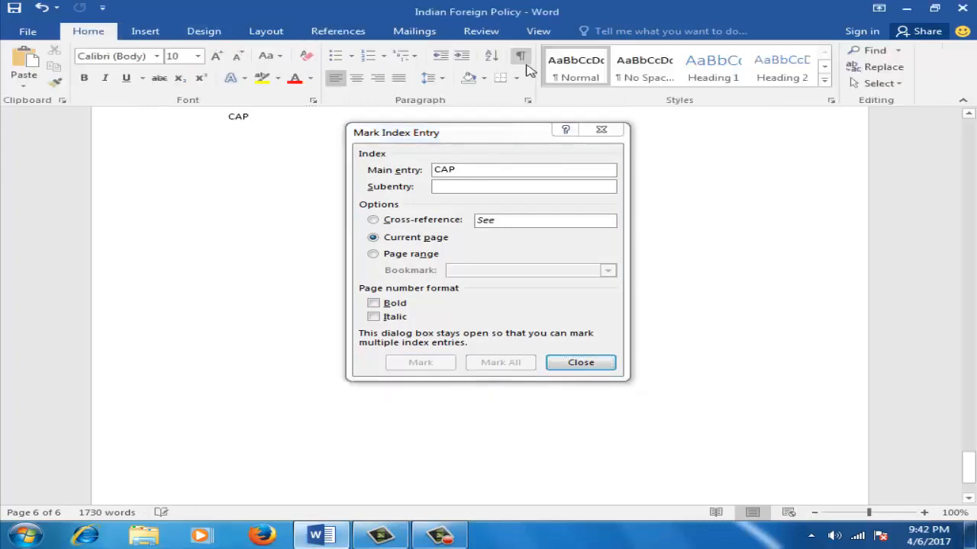
{"action": "left_click", "coordinate": [598, 361]}
Insert an index of the marked entries in the Classic format below the word list on page 6.
{"action": "left_click", "coordinate": [256, 172]}
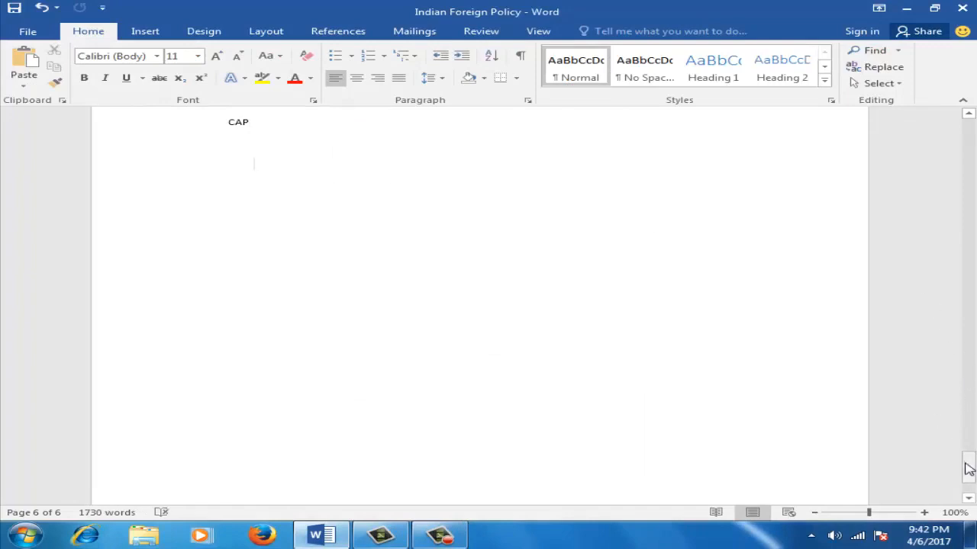
{"action": "mouse_move", "coordinate": [968, 467]}
{"action": "left_mouse_down"}
{"action": "mouse_move", "coordinate": [972, 420]}
{"action": "mouse_move", "coordinate": [970, 455]}
{"action": "left_mouse_up"}
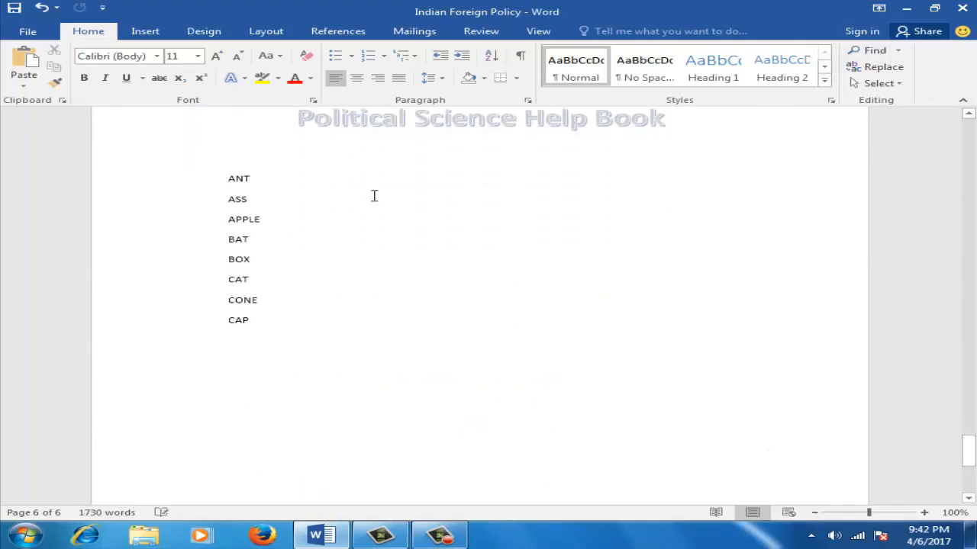
{"action": "left_click", "coordinate": [334, 31]}
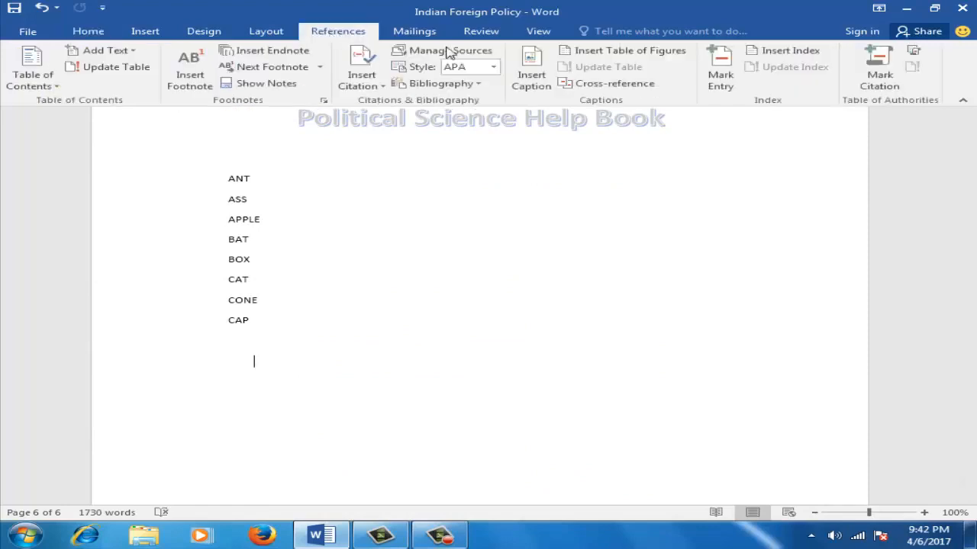
{"action": "left_click", "coordinate": [782, 54]}
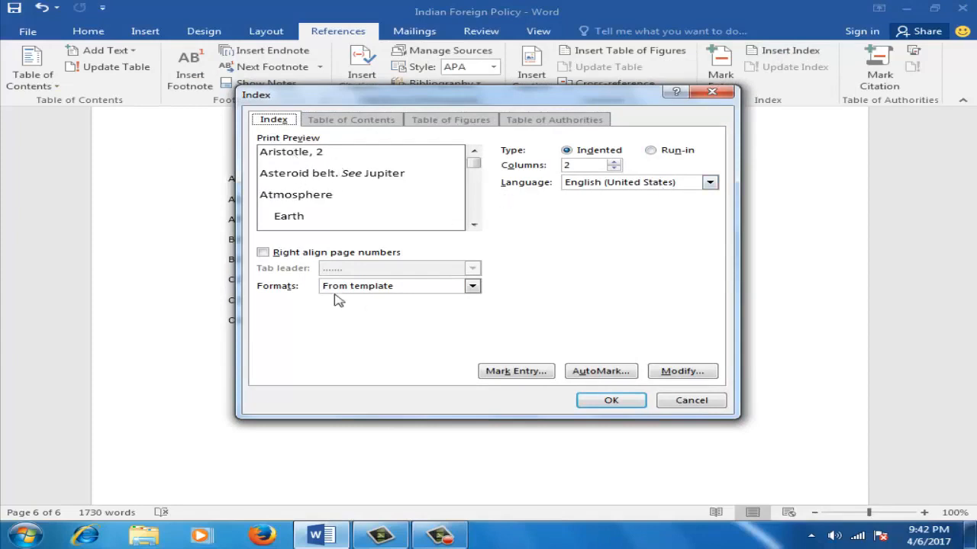
{"action": "left_click", "coordinate": [263, 255]}
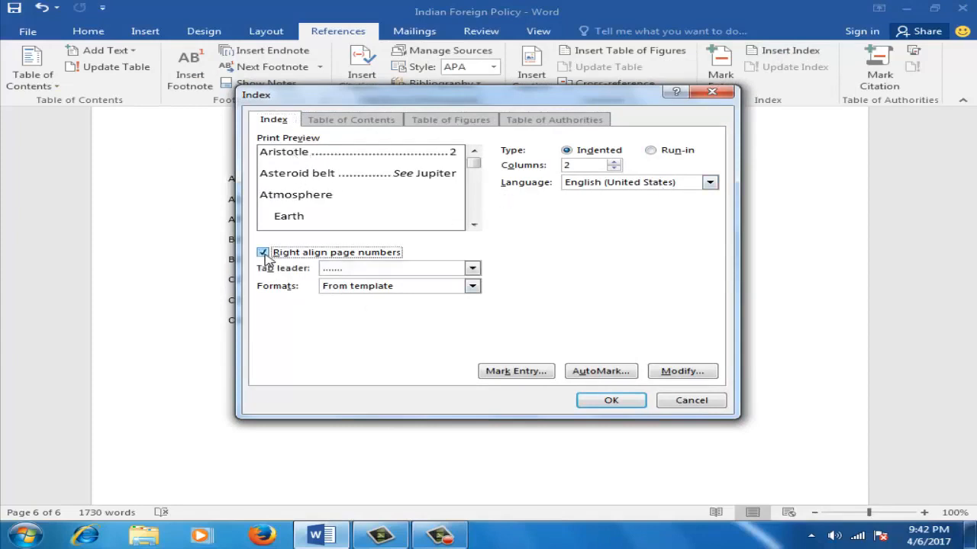
{"action": "left_click", "coordinate": [472, 290]}
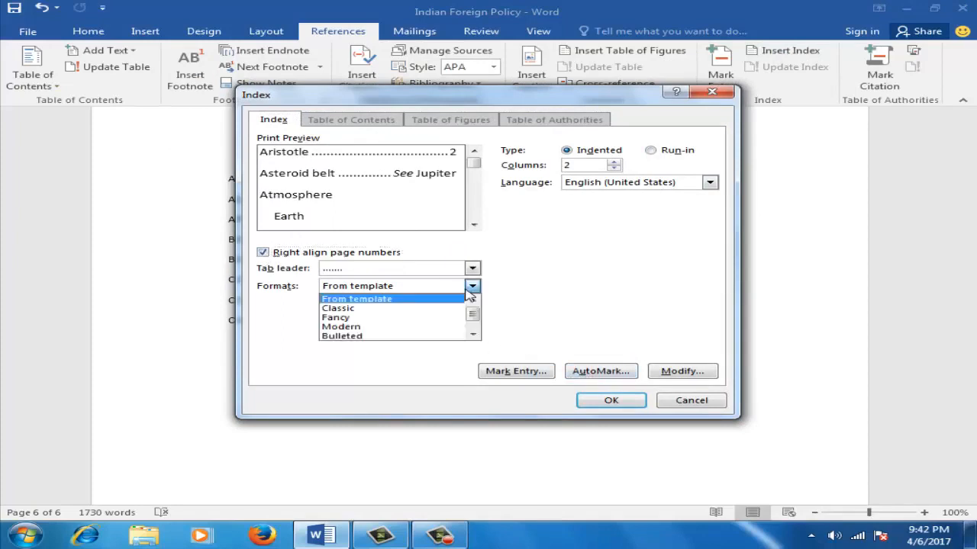
{"action": "left_click", "coordinate": [390, 309]}
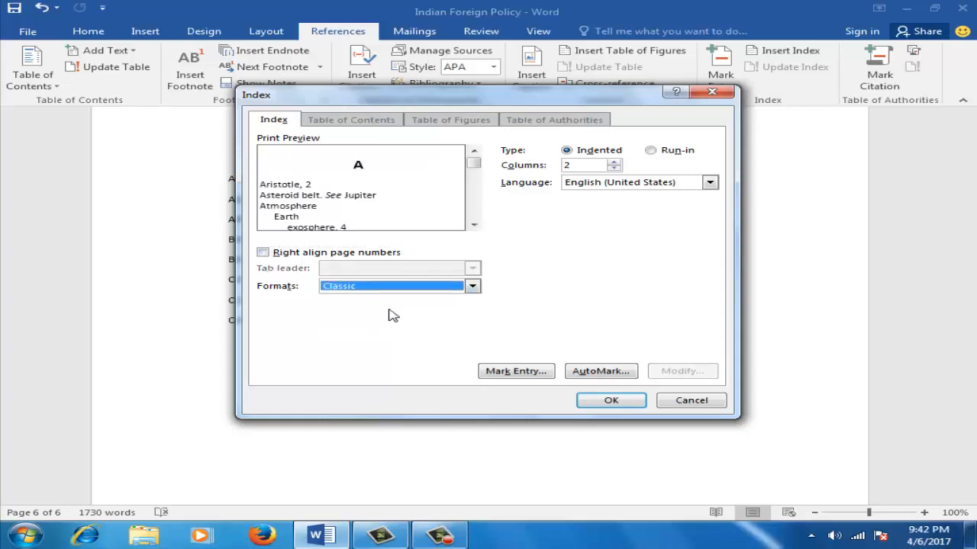
{"action": "left_click", "coordinate": [606, 401]}
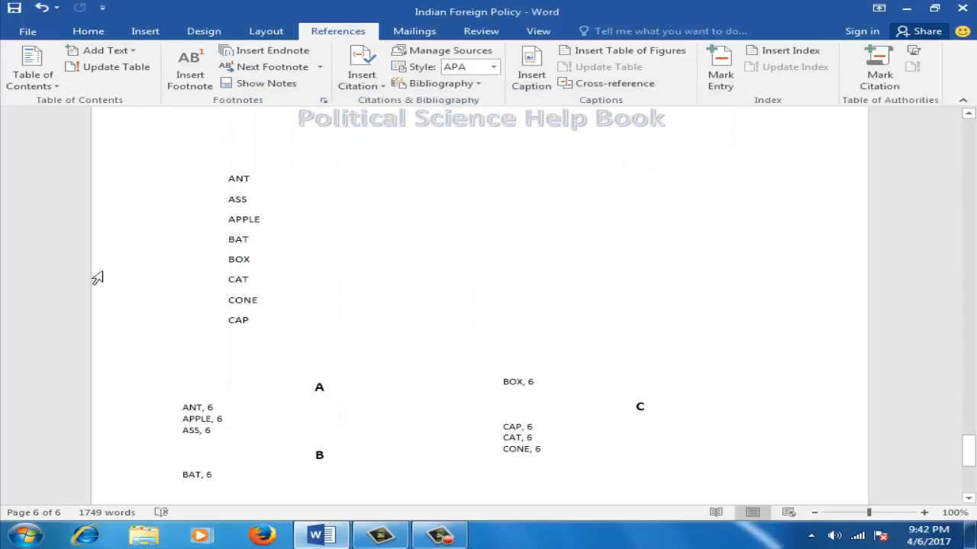
Replace the index below the word list with one in the From template format.
{"action": "scroll", "coordinate": [385, 346], "scroll_direction": "down", "scroll_amount": 1}
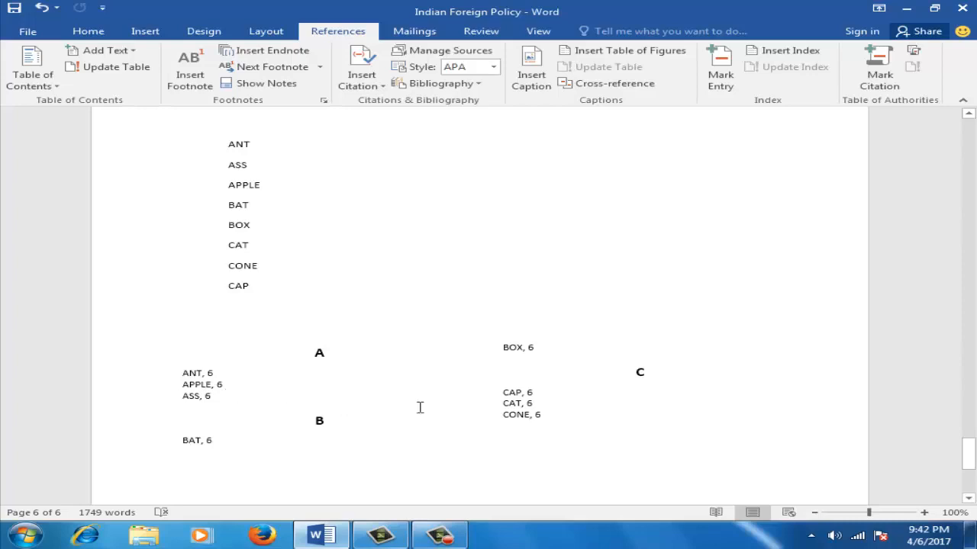
{"action": "left_click", "coordinate": [791, 51]}
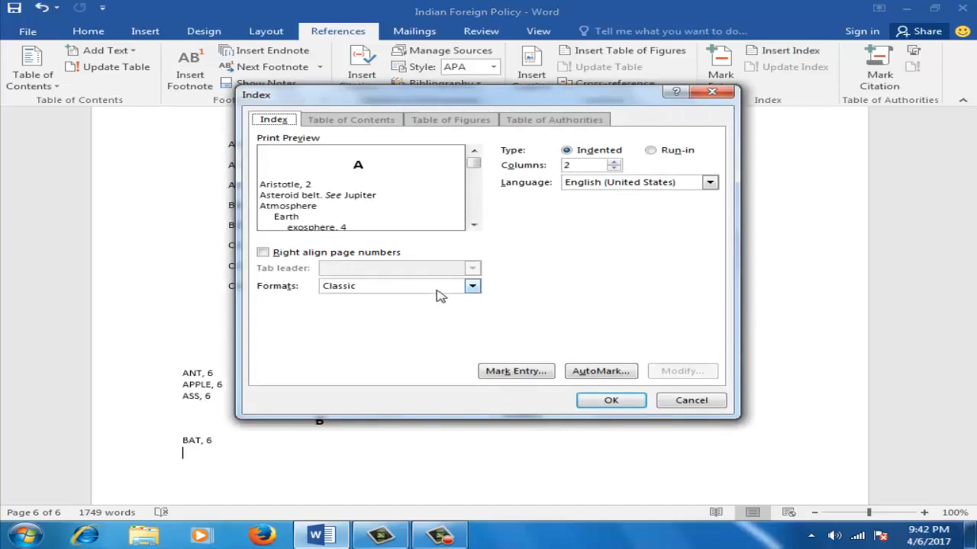
{"action": "left_click", "coordinate": [470, 287]}
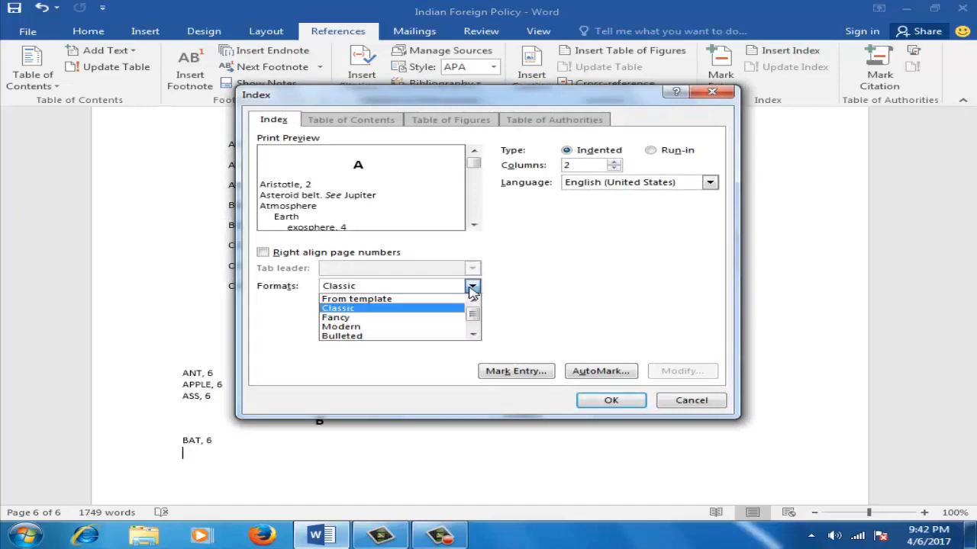
{"action": "left_click", "coordinate": [372, 302]}
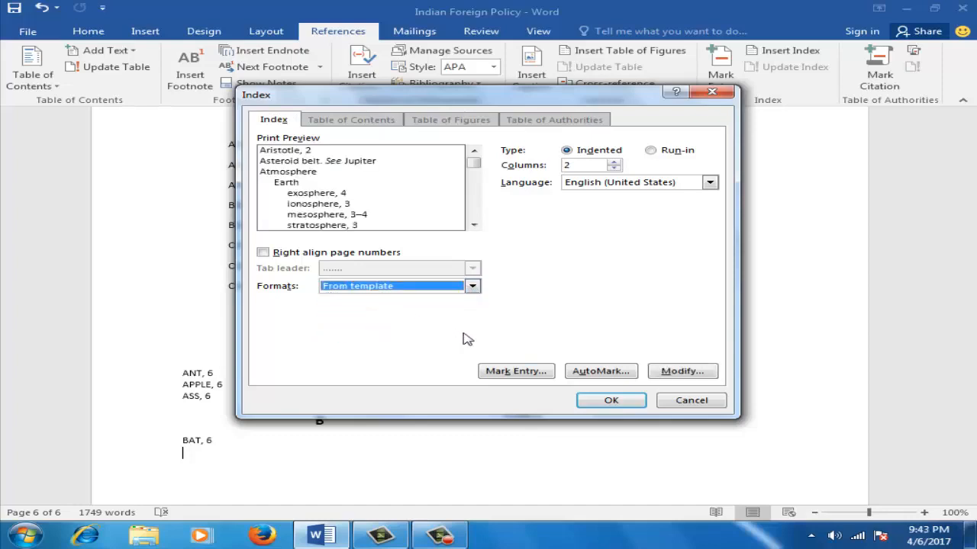
{"action": "left_click", "coordinate": [611, 400]}
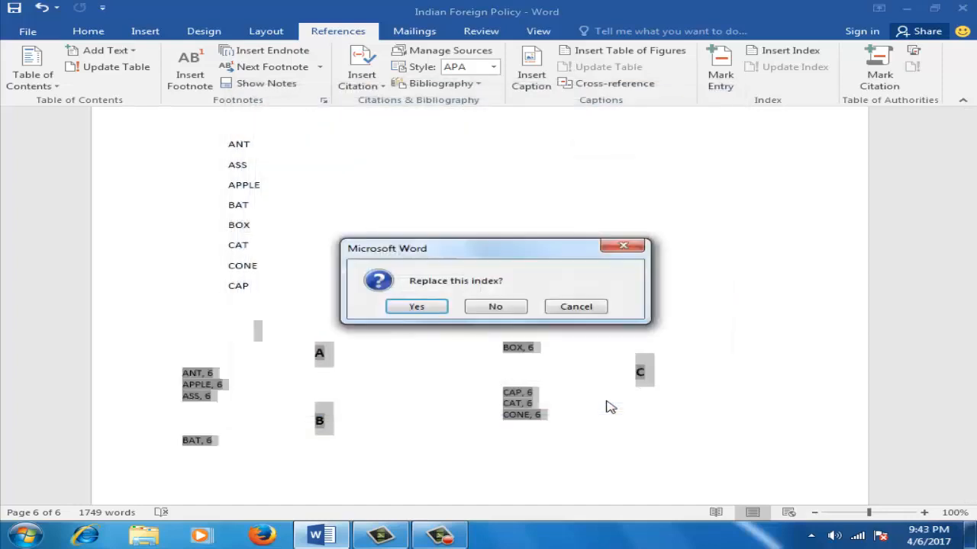
{"action": "left_click", "coordinate": [430, 306]}
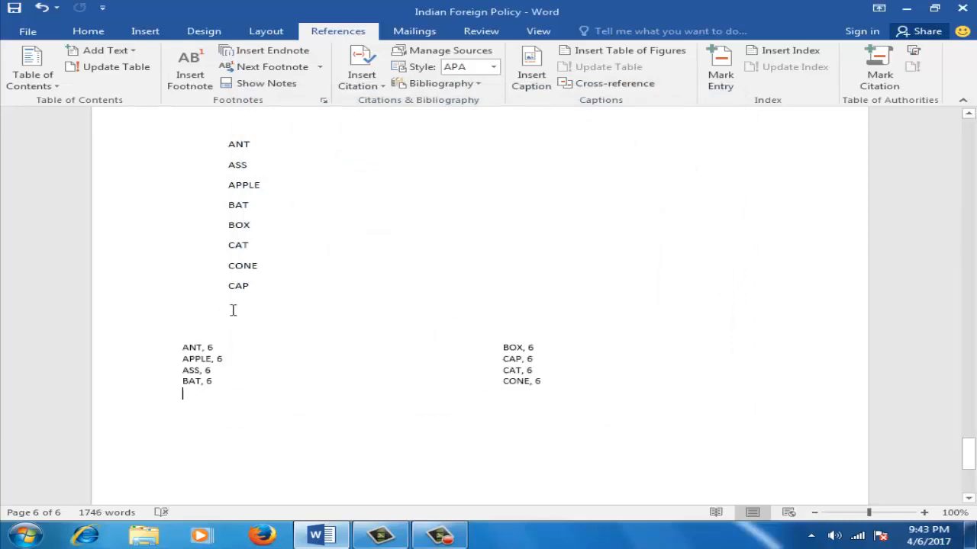
Change the index below the word list to the Fancy format, replacing the existing index.
{"action": "left_click", "coordinate": [789, 54]}
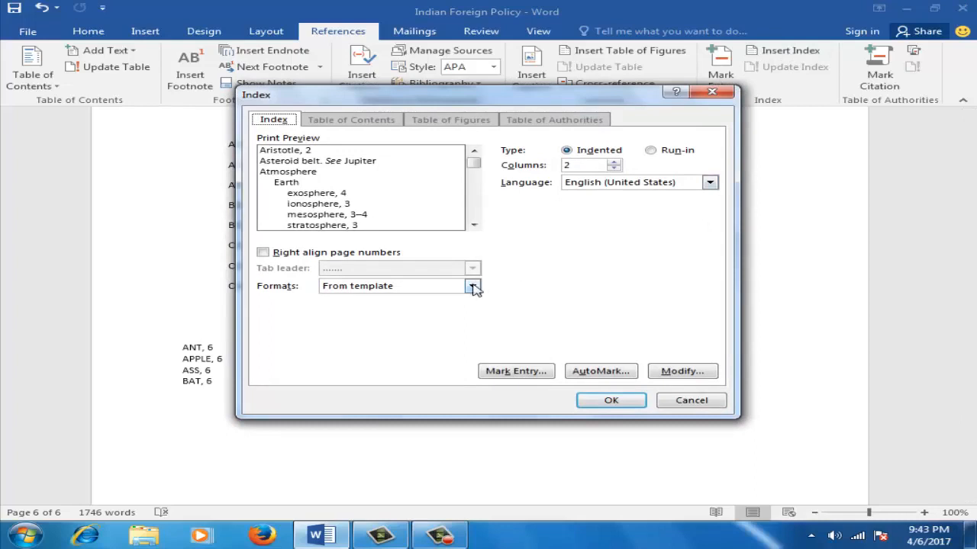
{"action": "left_click", "coordinate": [473, 286]}
{"action": "left_click", "coordinate": [264, 252]}
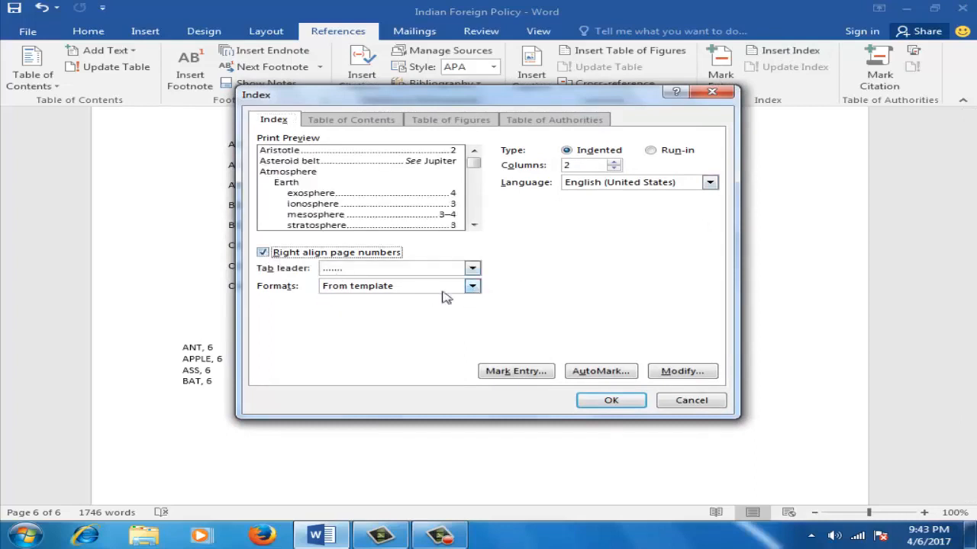
{"action": "left_click", "coordinate": [474, 287]}
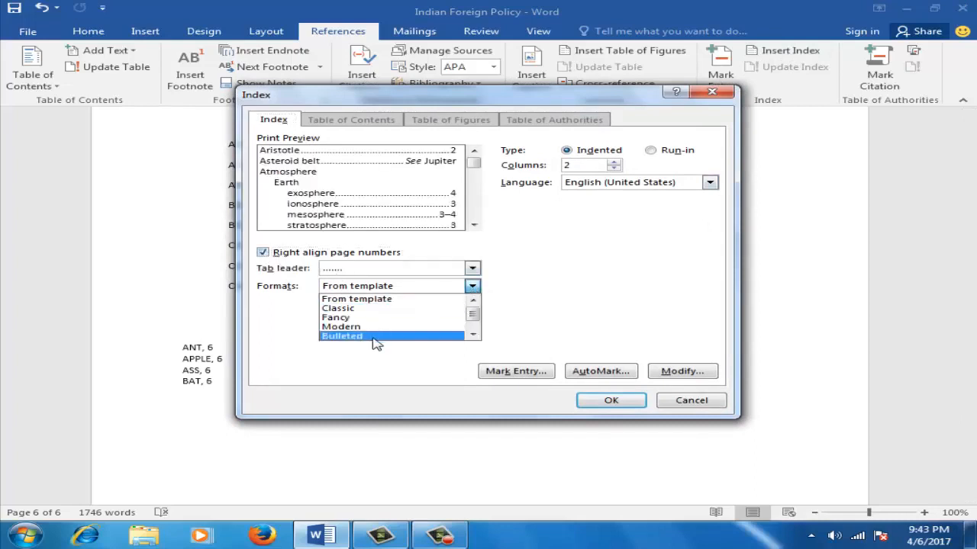
{"action": "left_click", "coordinate": [357, 318]}
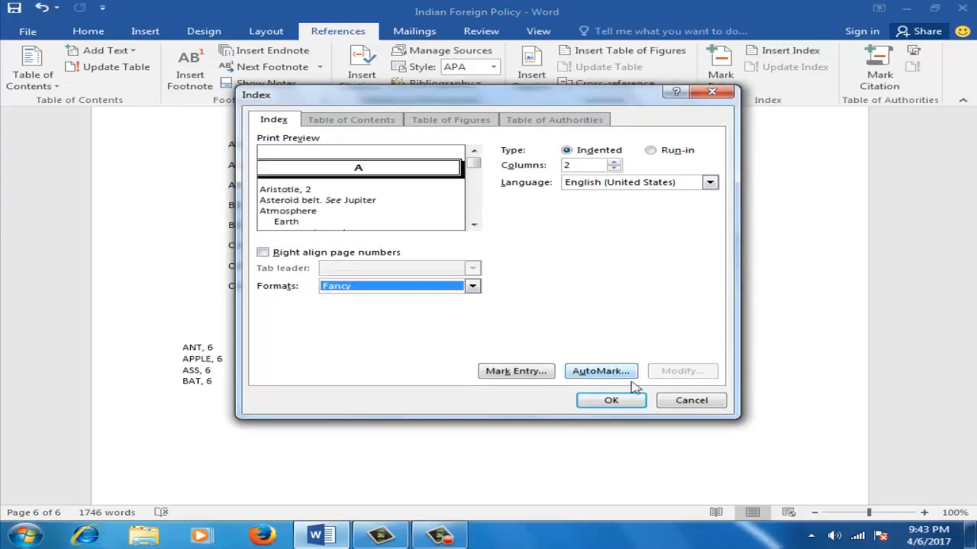
{"action": "left_click", "coordinate": [616, 405]}
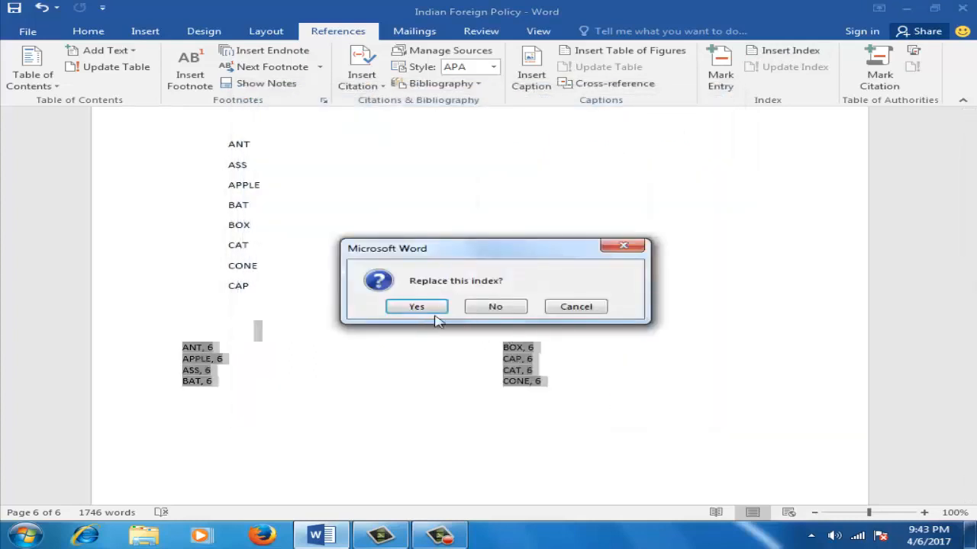
{"action": "left_click", "coordinate": [420, 307]}
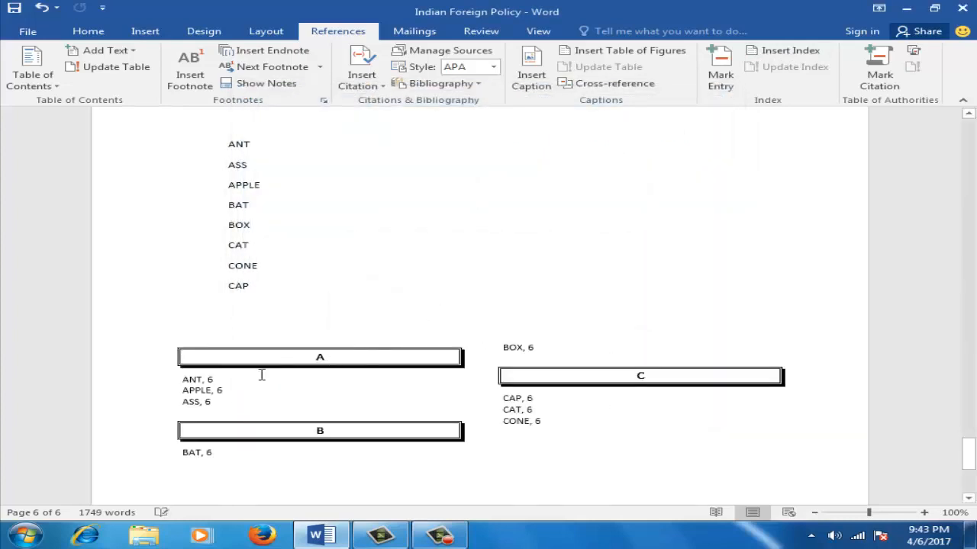